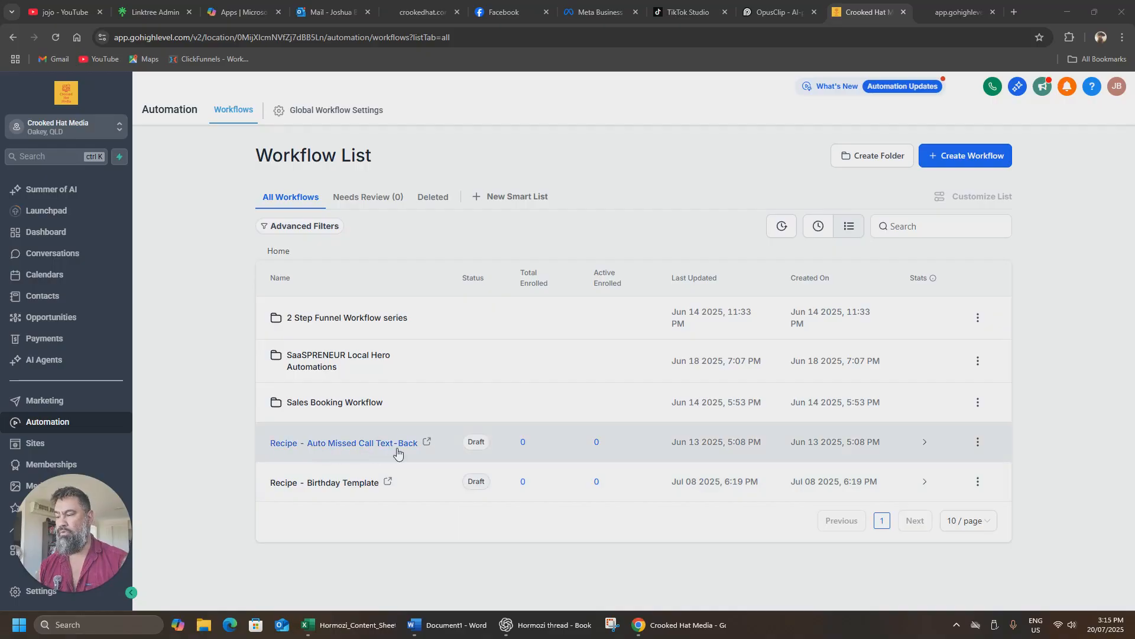
# Step: Browse the workflow template library to examine the available recipe templates and their descriptions, then close it
pyautogui.click(961, 158)
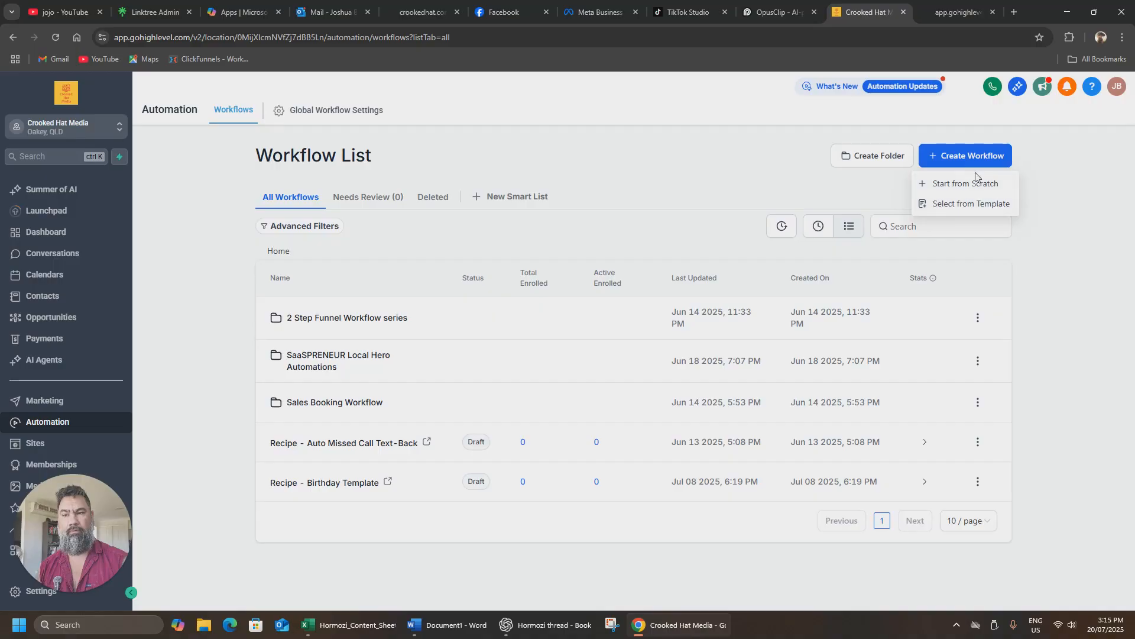
pyautogui.click(959, 213)
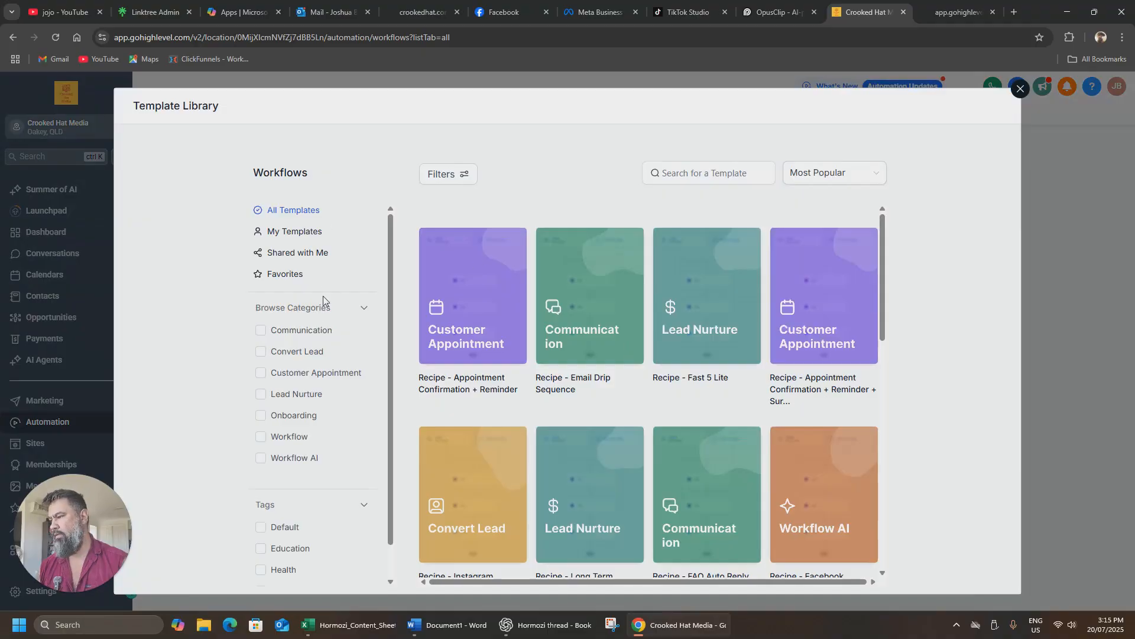
pyautogui.scroll(-1, 290, 331)
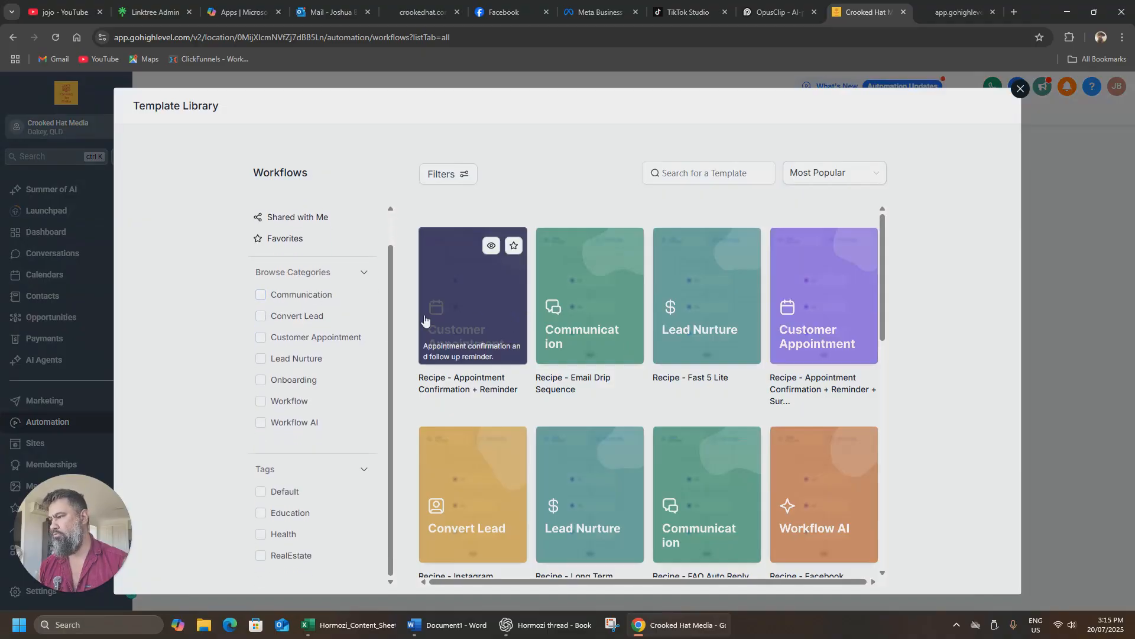
pyautogui.scroll(1, 278, 338)
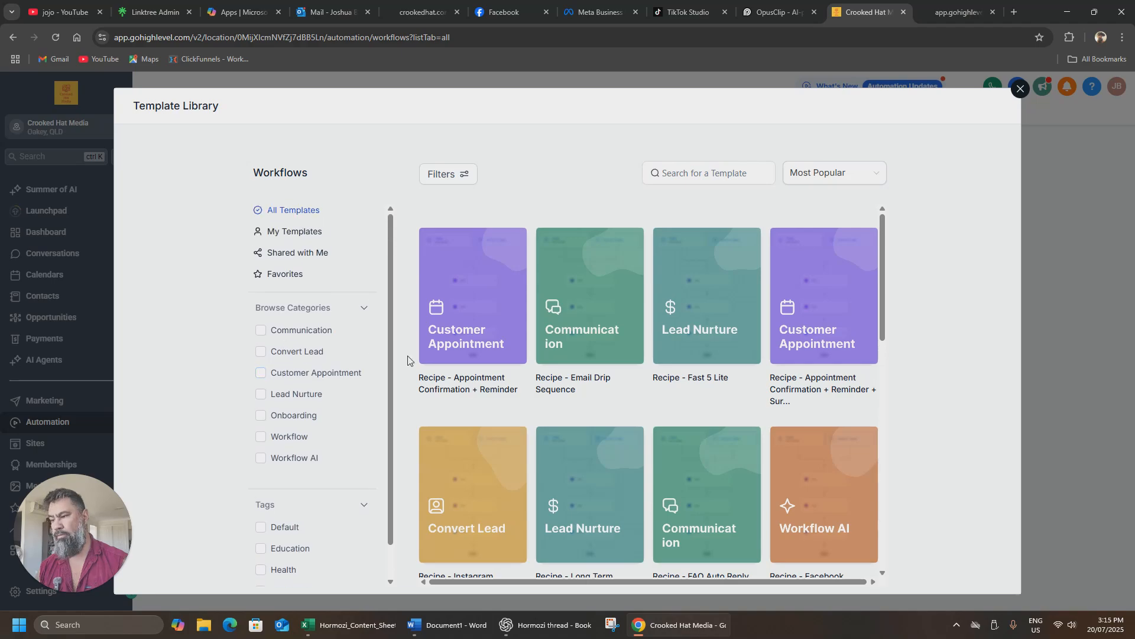
pyautogui.scroll(-5, 536, 371)
pyautogui.scroll(-4, 539, 372)
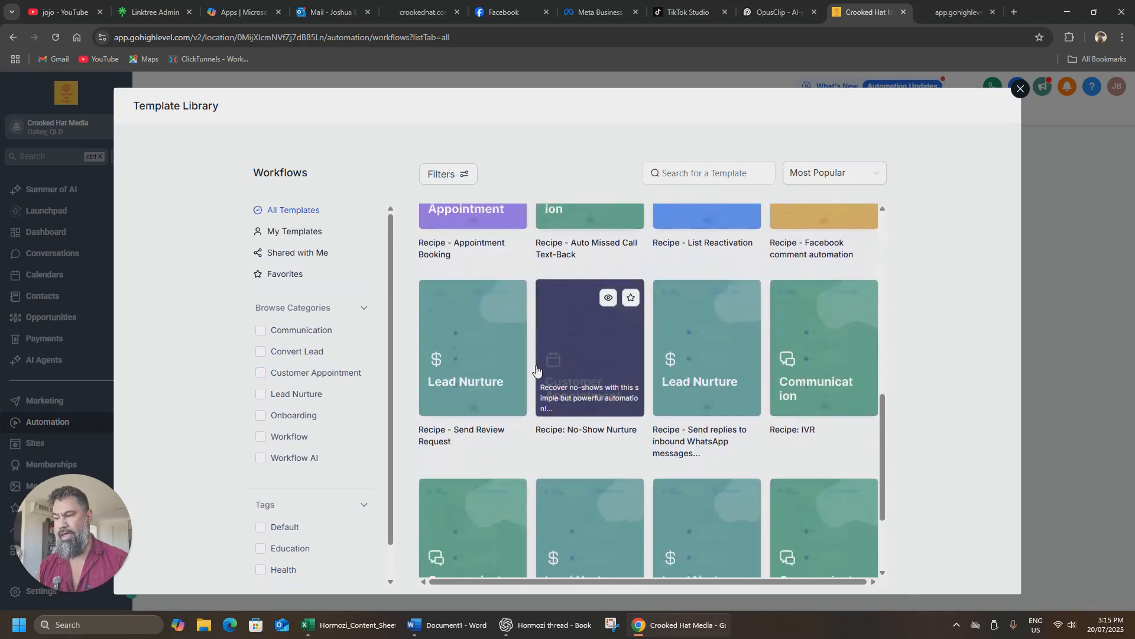
pyautogui.scroll(2, 573, 270)
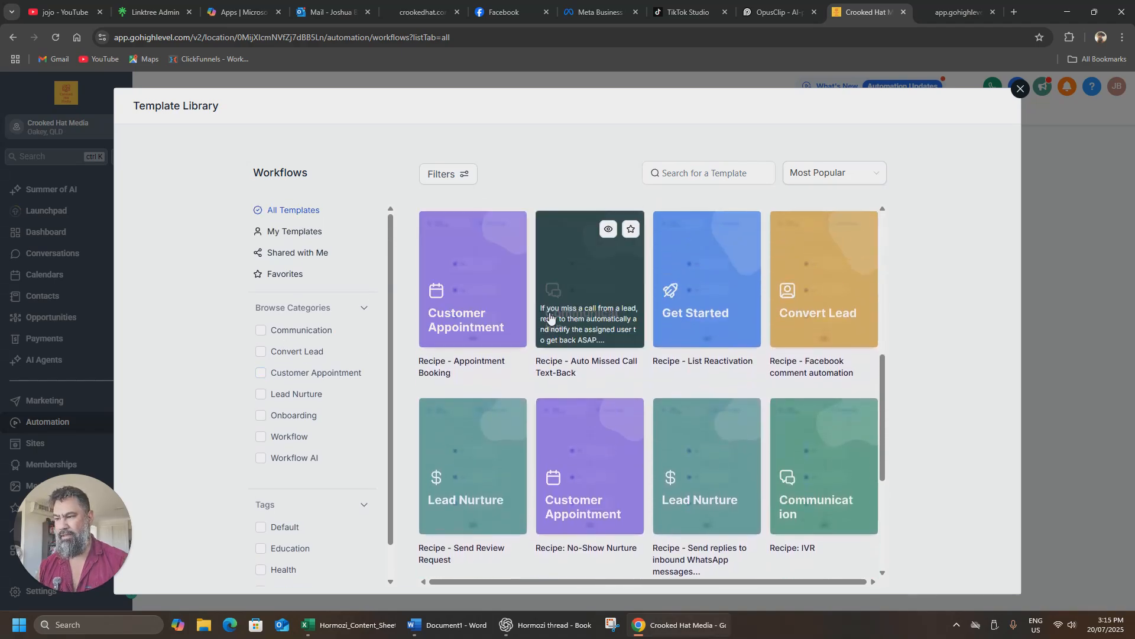
pyautogui.scroll(2, 581, 375)
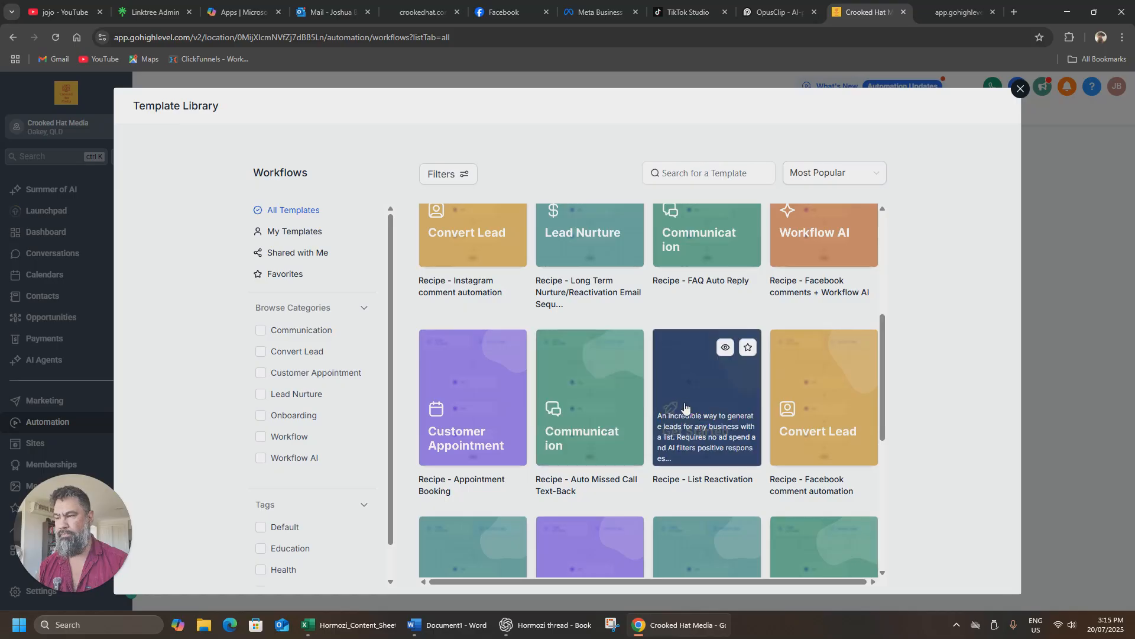
pyautogui.scroll(1, 487, 420)
pyautogui.scroll(-1, 487, 420)
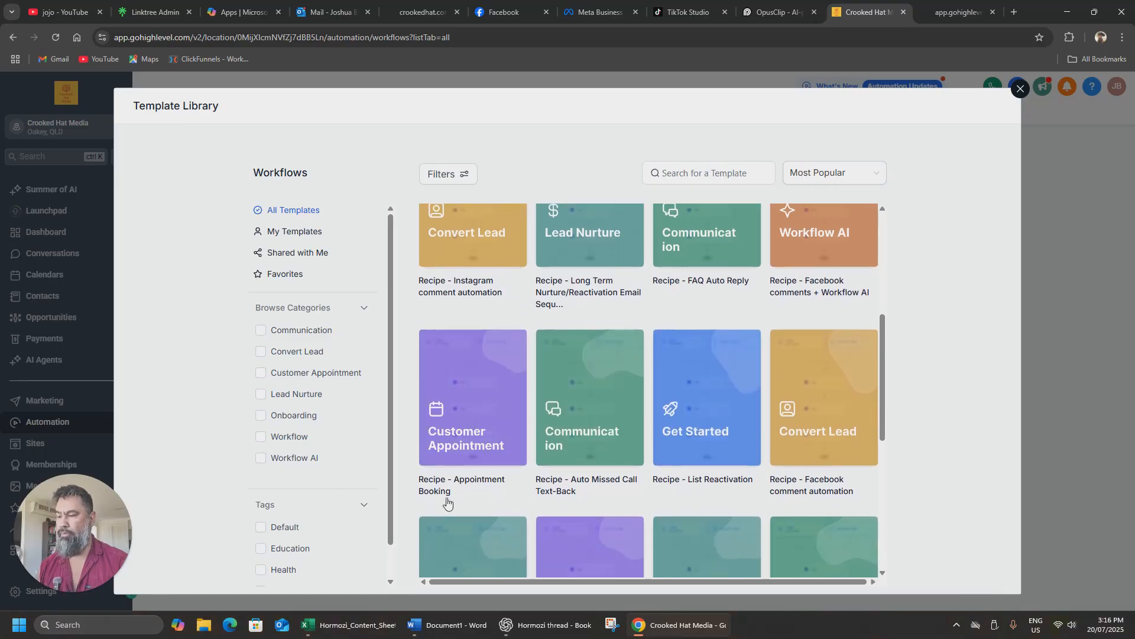
pyautogui.moveTo(702, 481)
pyautogui.moveTo(817, 493)
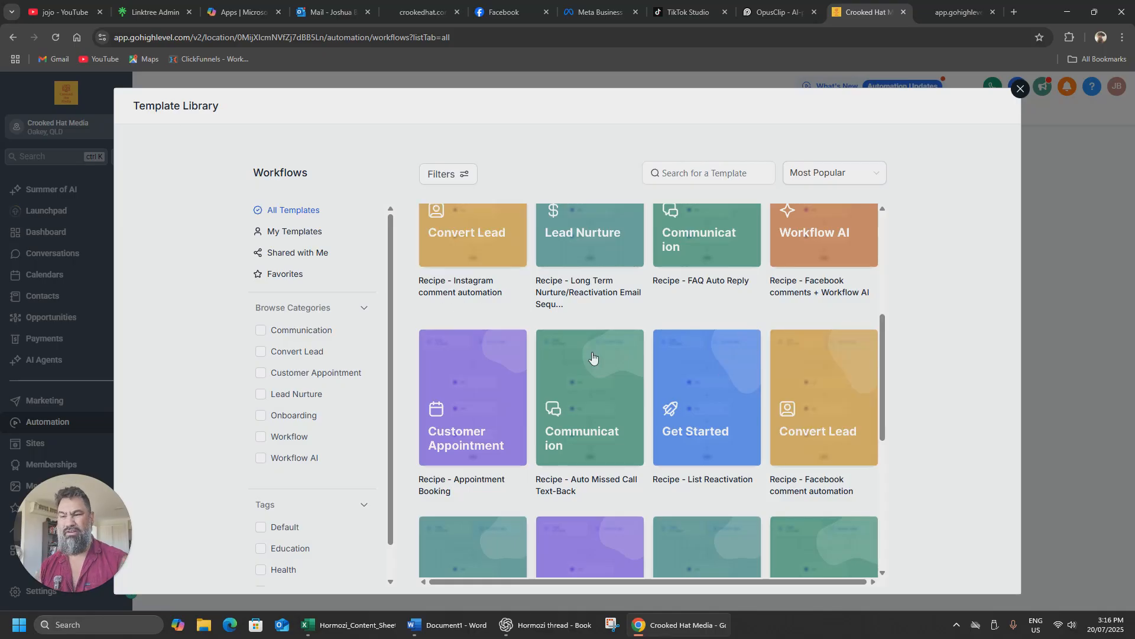
pyautogui.scroll(-1, 710, 385)
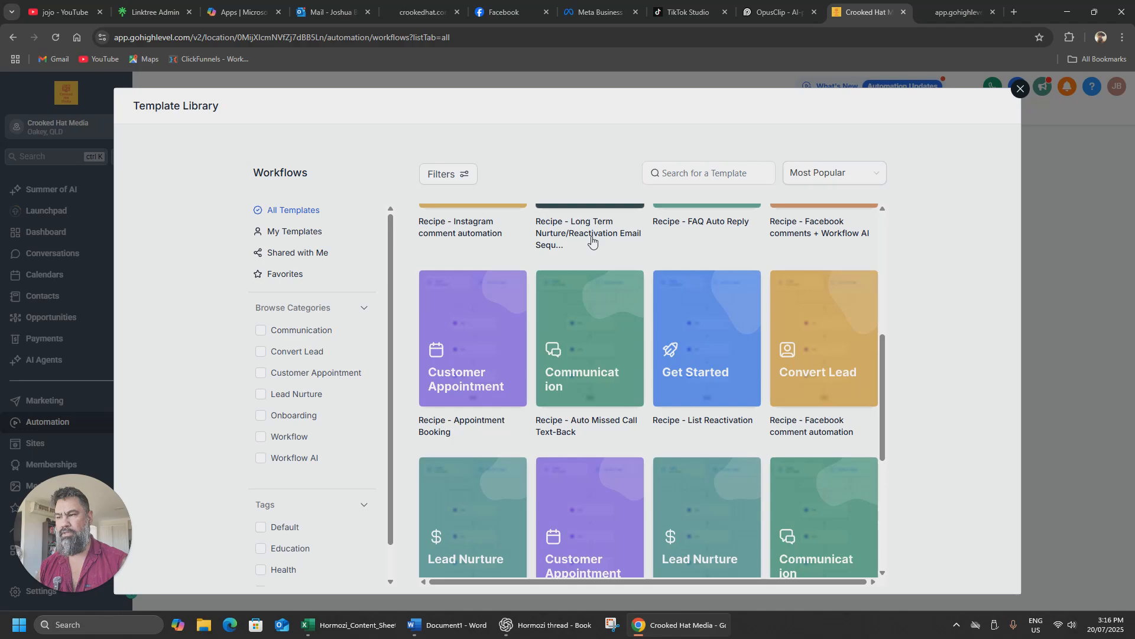
pyautogui.scroll(1, 591, 243)
pyautogui.scroll(-5, 571, 252)
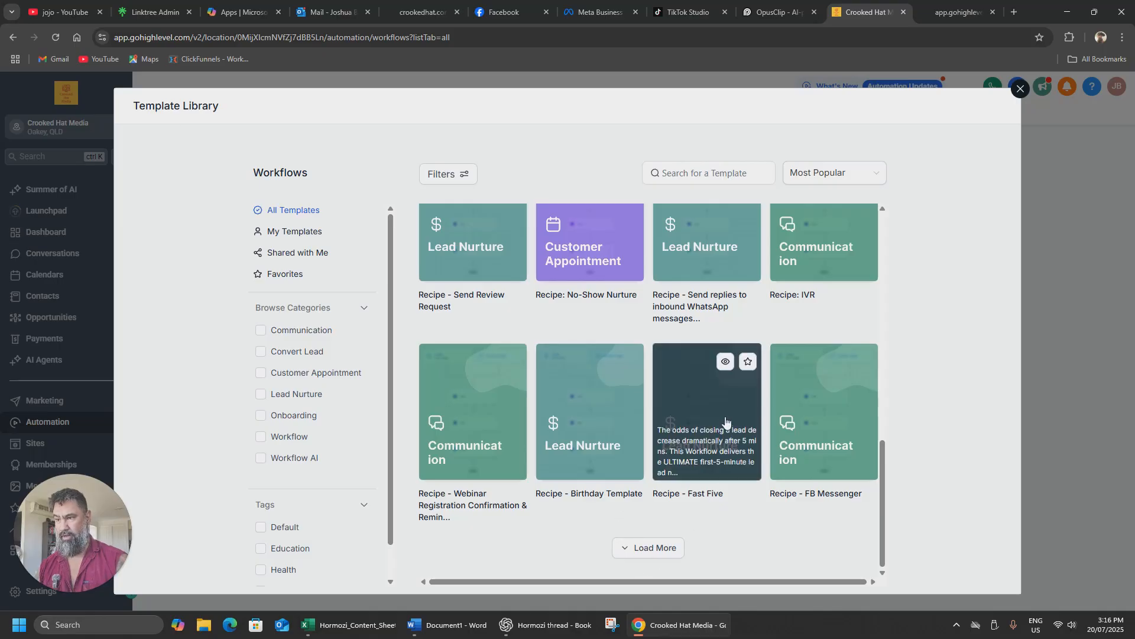
pyautogui.click(1020, 90)
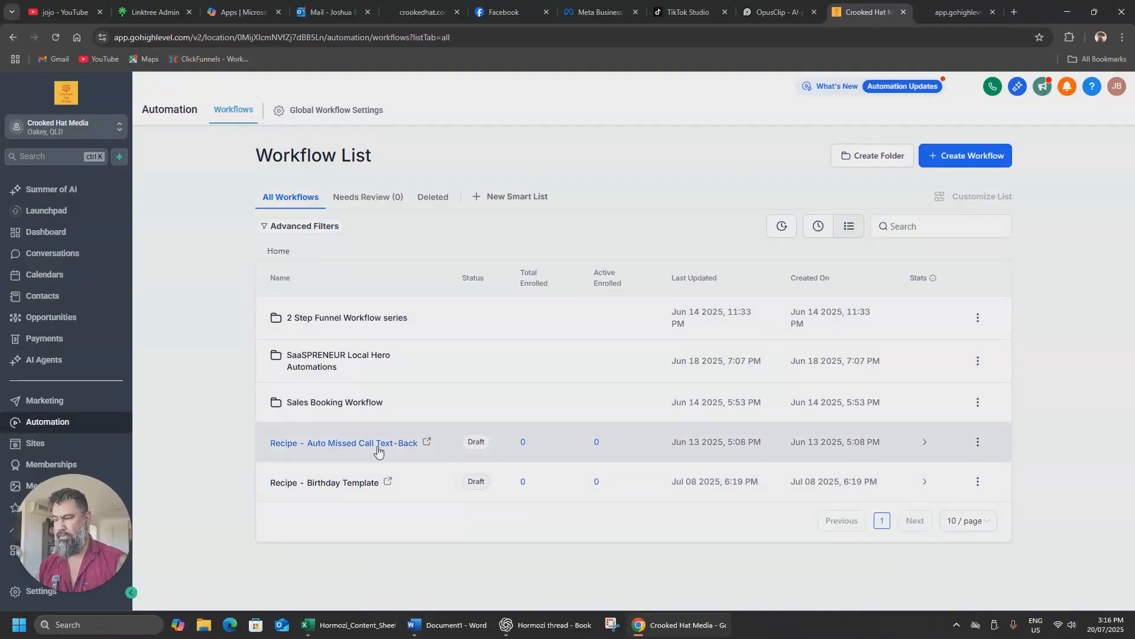
# Step: Open the "Recipe - Auto Missed Call Text-Back" workflow and review its sequence from trigger to end
pyautogui.click(457, 461)
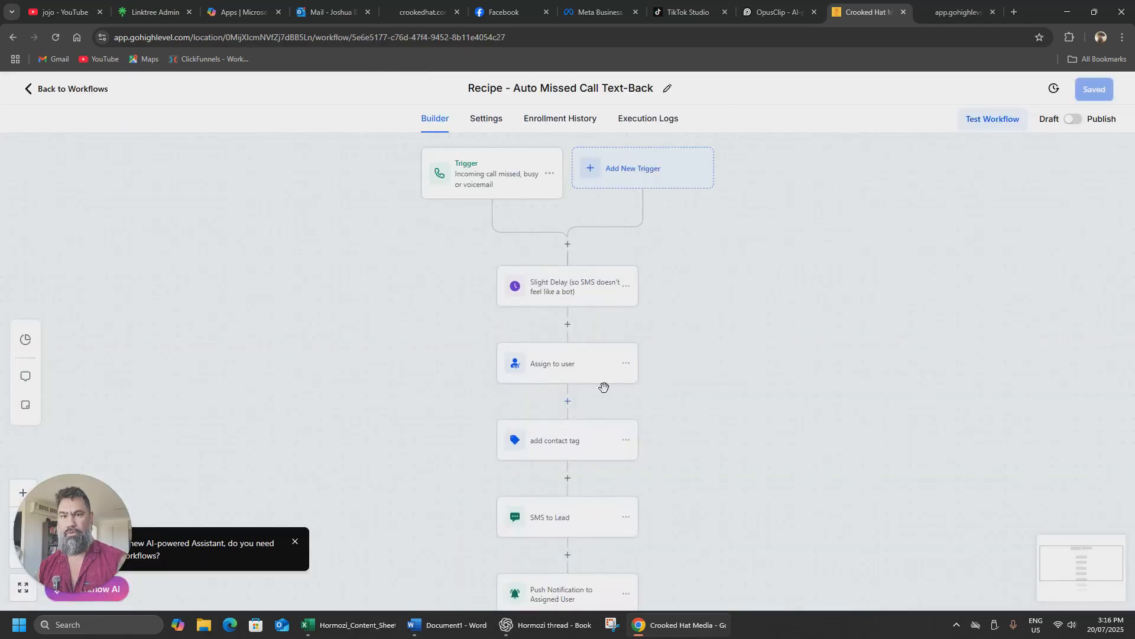
pyautogui.scroll(-5, 445, 318)
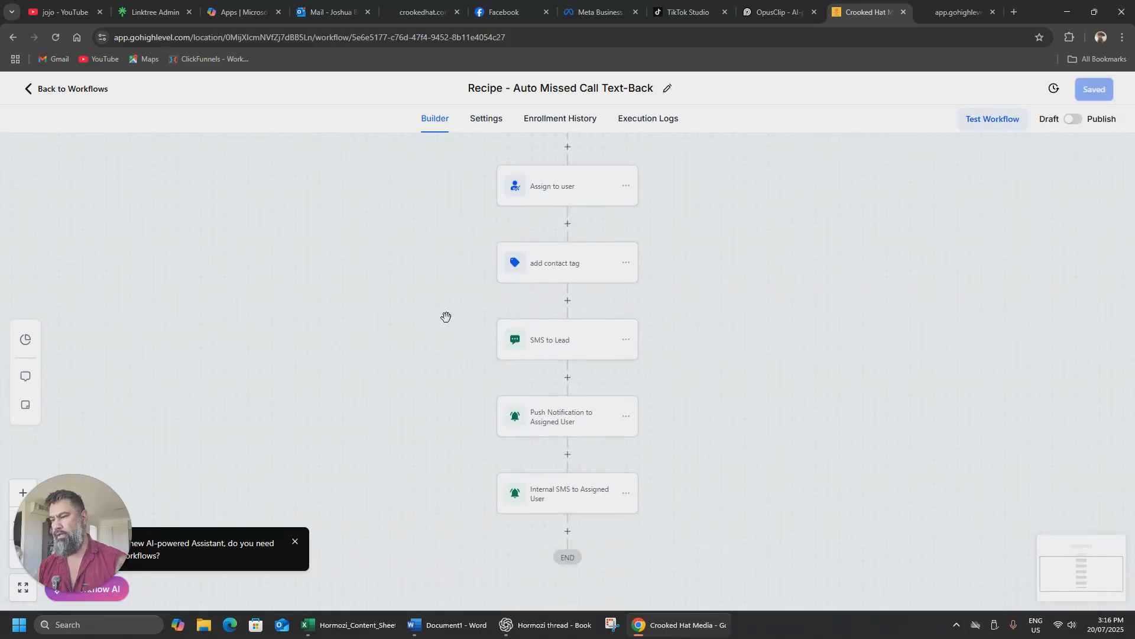
pyautogui.scroll(5, 446, 317)
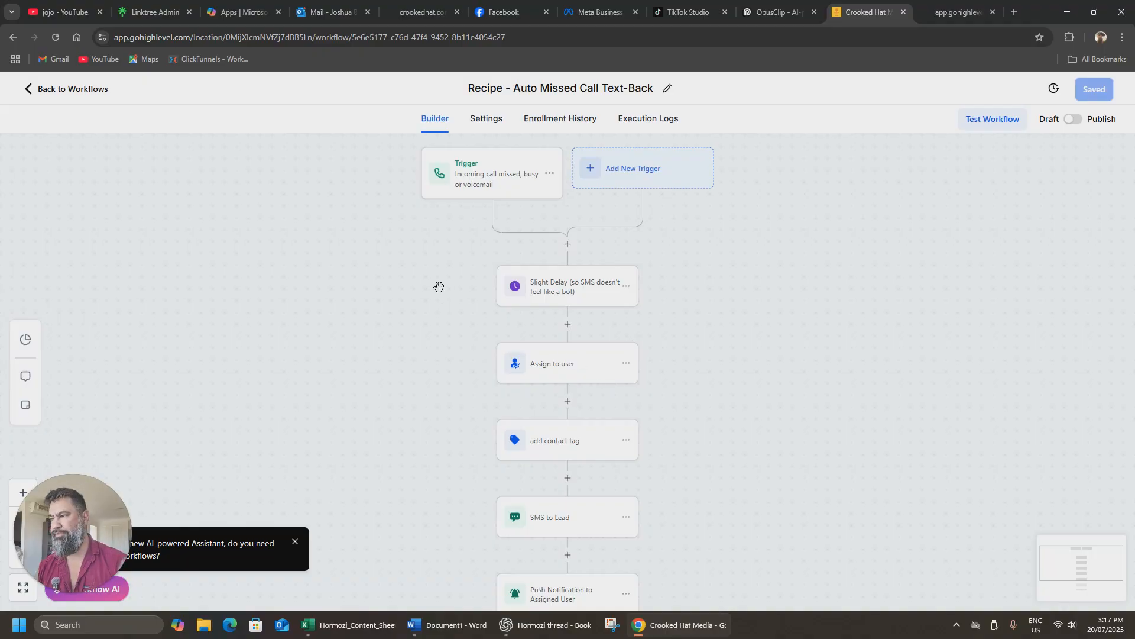
pyautogui.scroll(1, 459, 225)
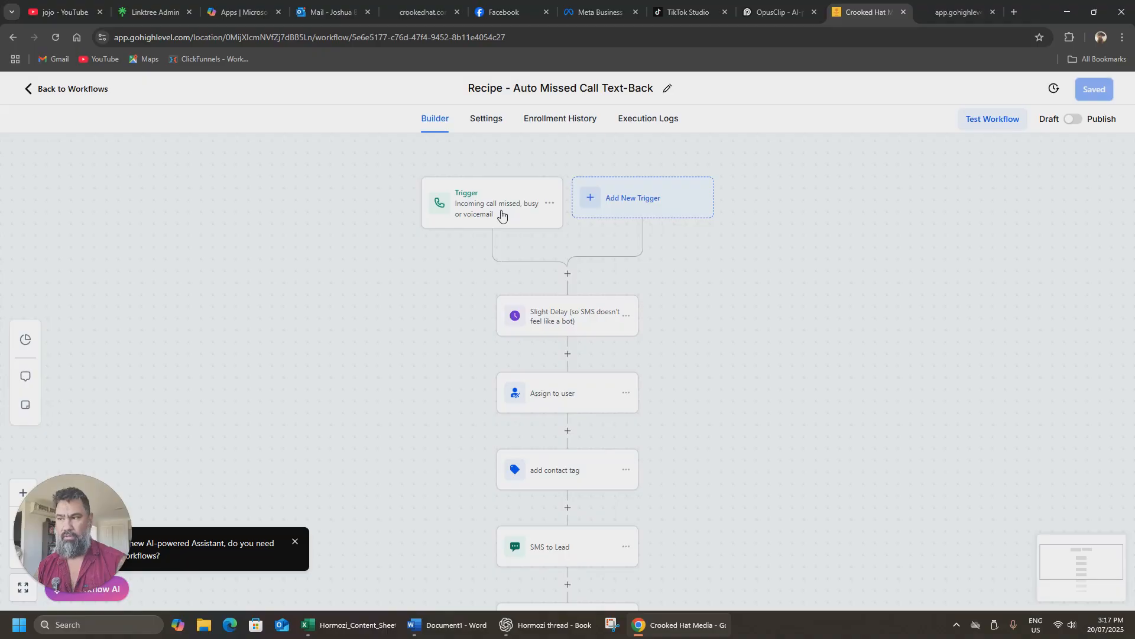
# Step: Examine the missed-call trigger's settings and the list of available workflow triggers, and close it without saving
pyautogui.click(501, 215)
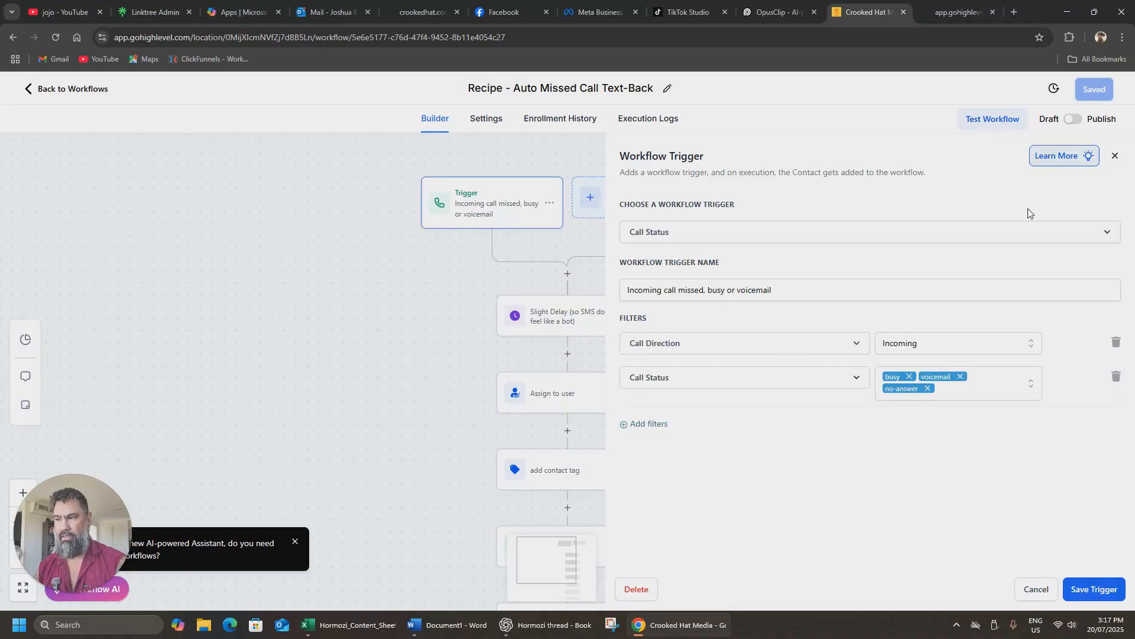
pyautogui.click(1104, 233)
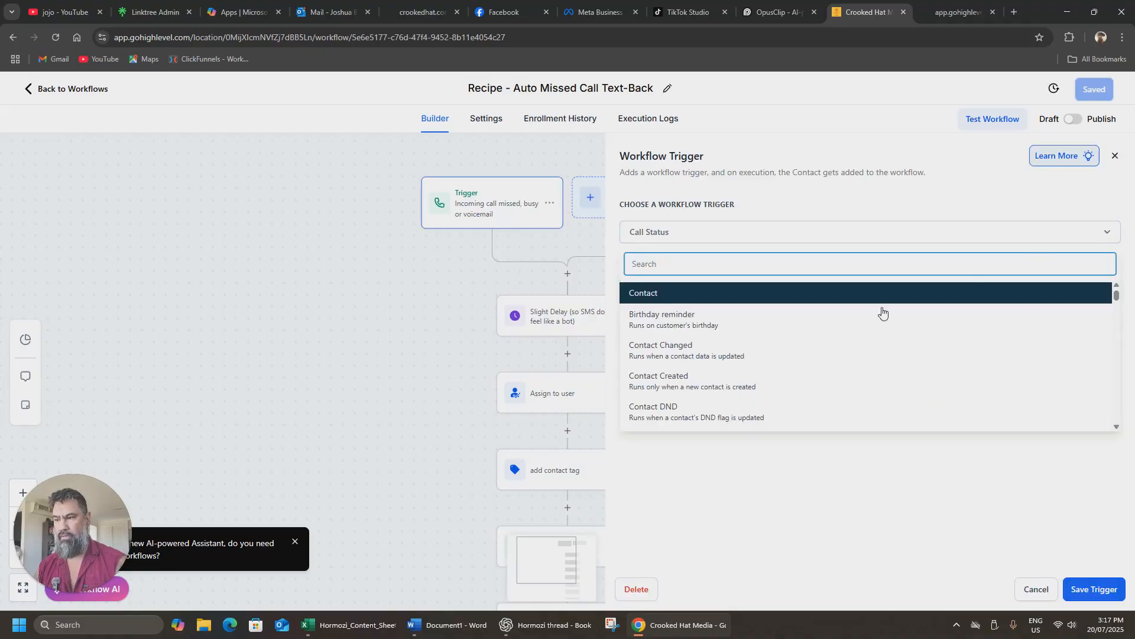
pyautogui.scroll(-5, 715, 324)
pyautogui.scroll(-10, 716, 324)
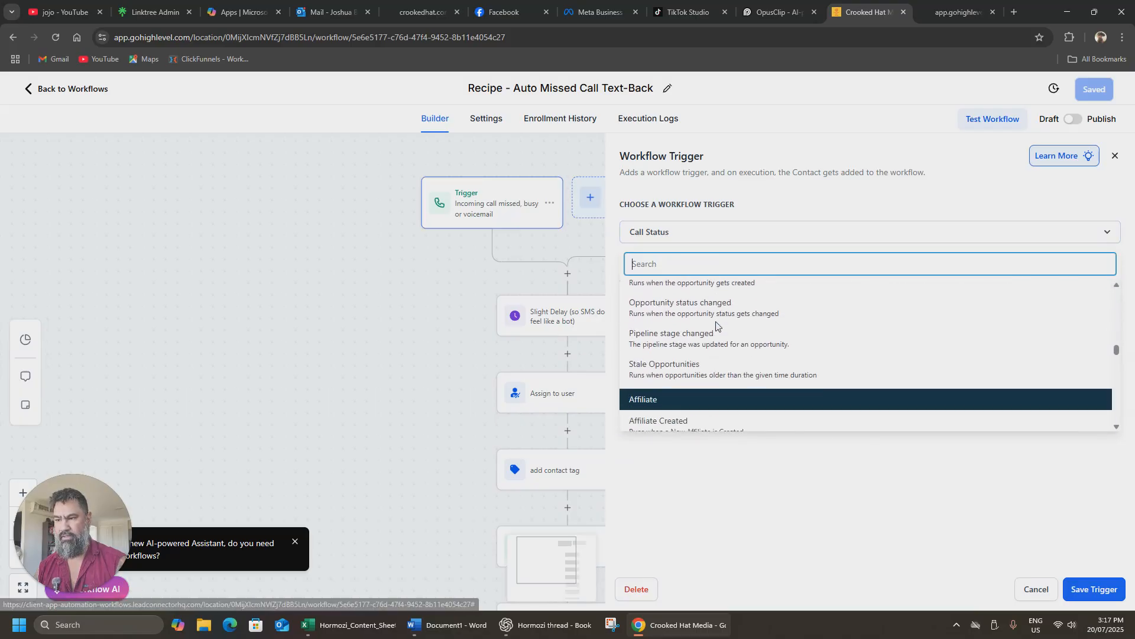
pyautogui.scroll(-10, 715, 324)
pyautogui.scroll(-5, 715, 324)
pyautogui.click(987, 506)
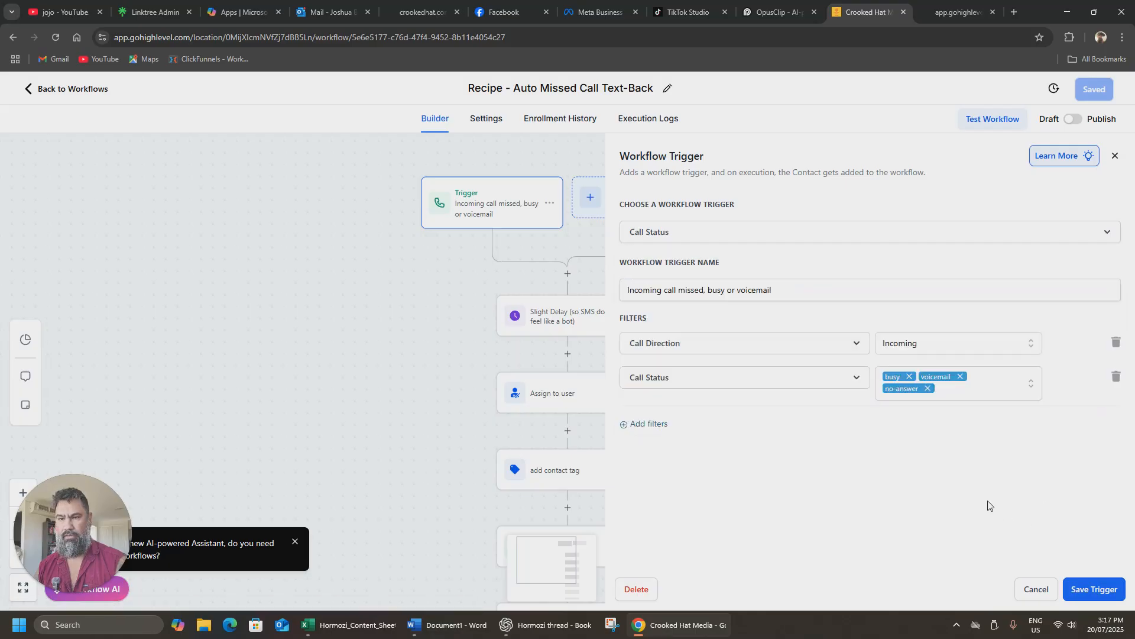
pyautogui.click(1036, 589)
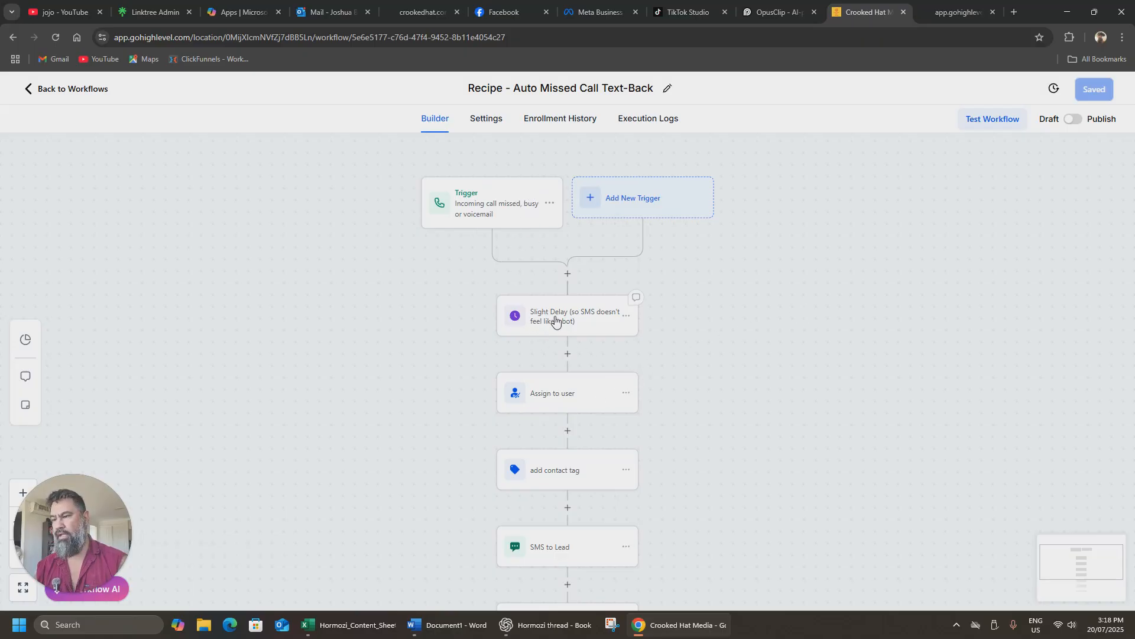
# Step: Set the Slight Delay action's wait time to 5 minutes and save the action
pyautogui.click(568, 322)
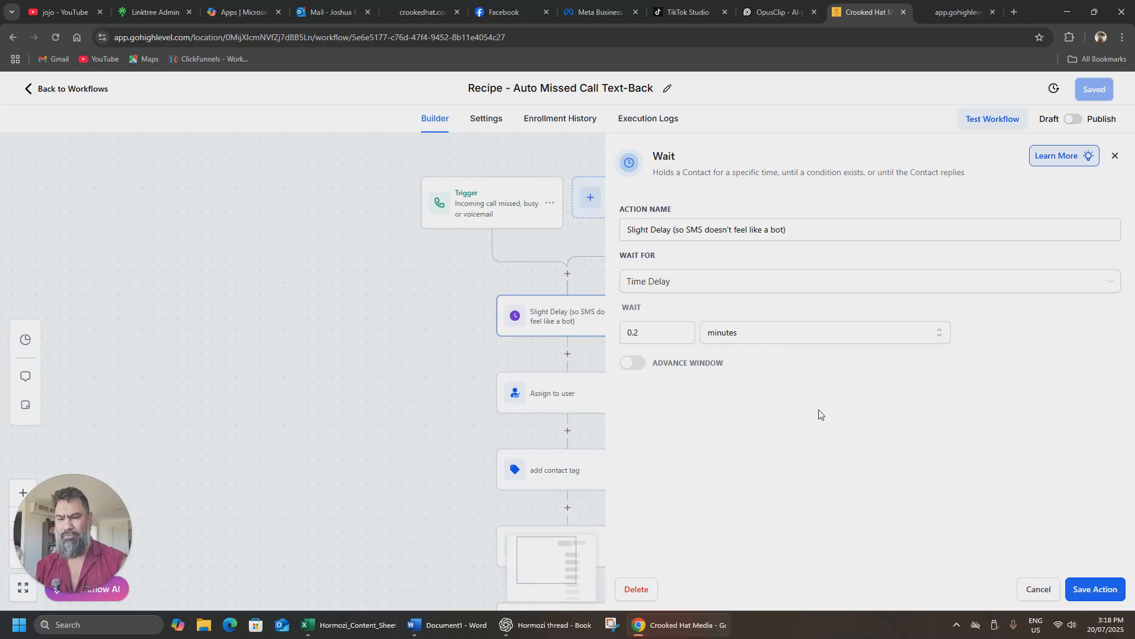
pyautogui.click(934, 332)
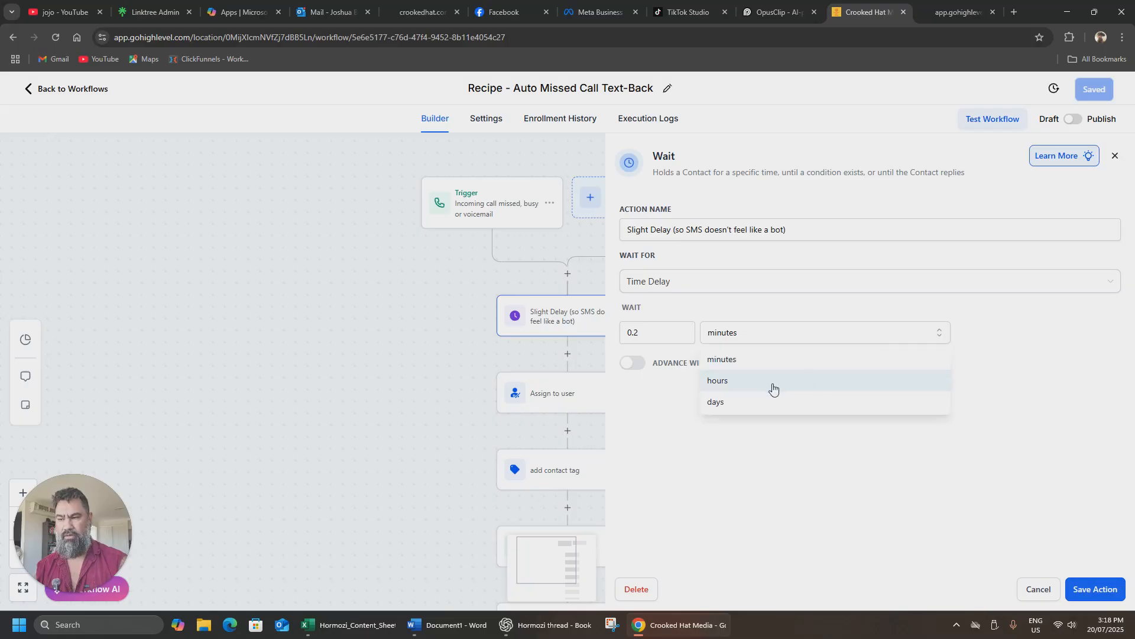
pyautogui.click(667, 402)
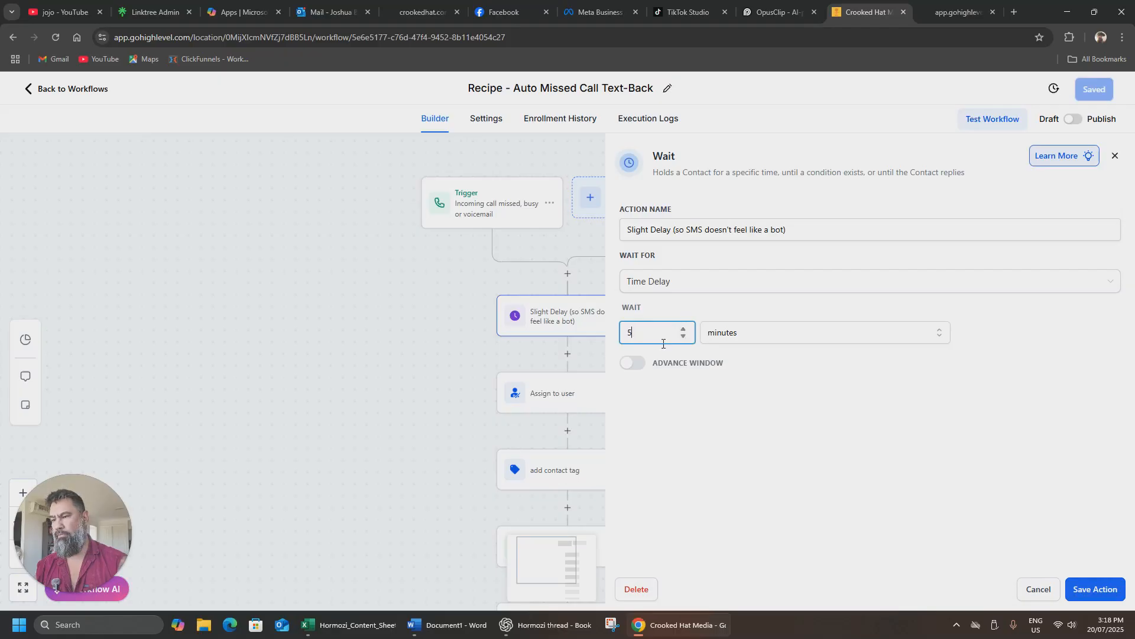
pyautogui.click(769, 430)
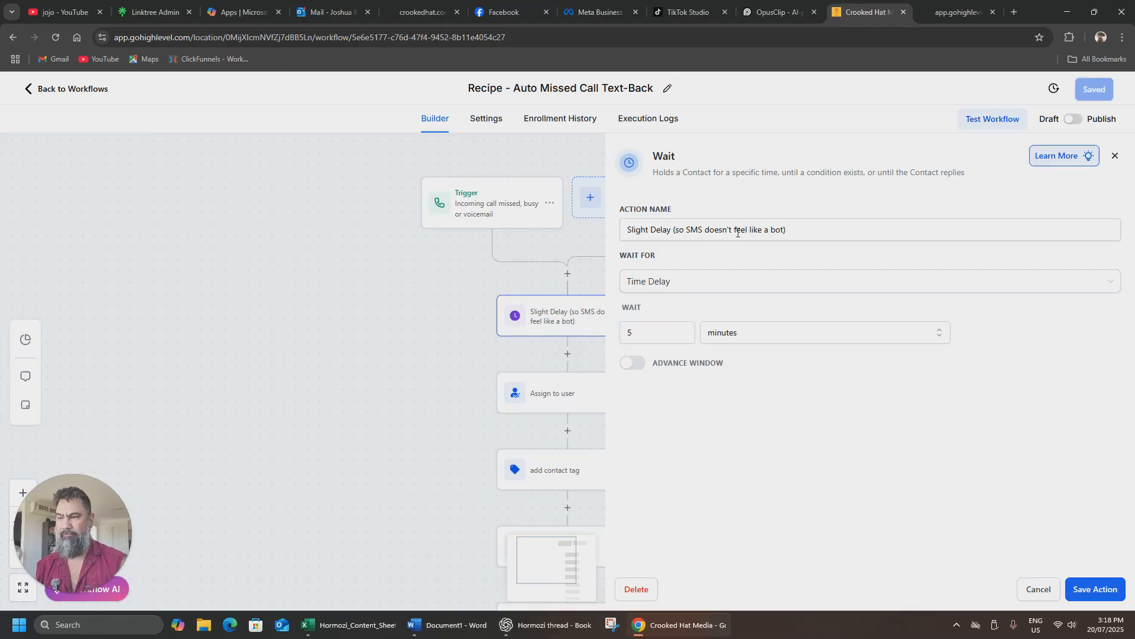
pyautogui.click(1095, 590)
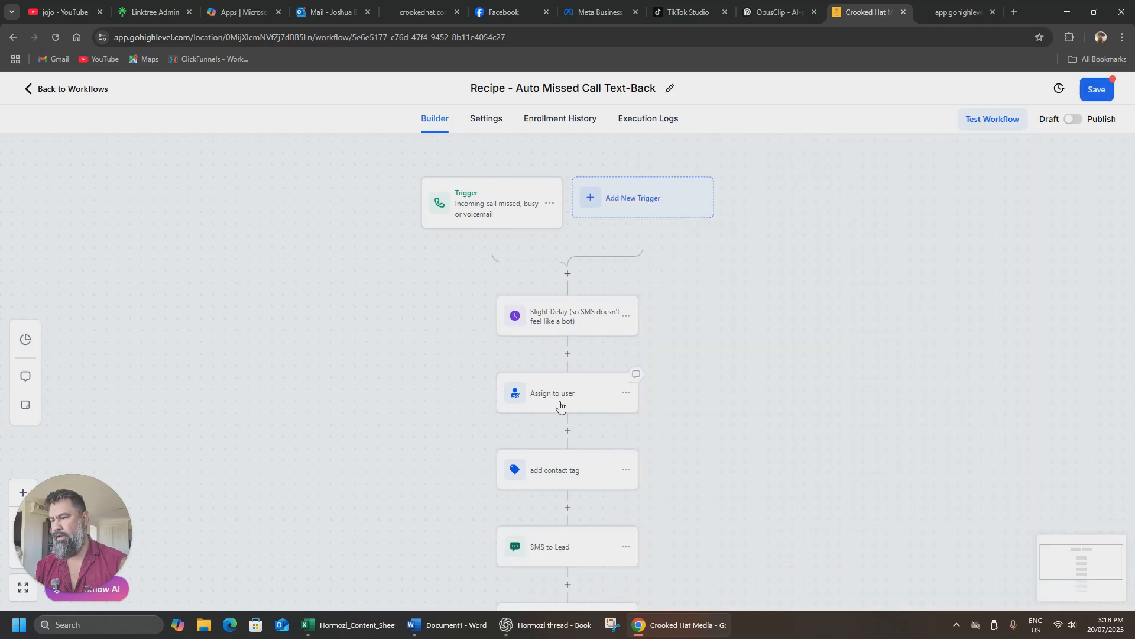
# Step: Add the first listed team member to the users of the "Assign to user" action and save the action
pyautogui.click(562, 397)
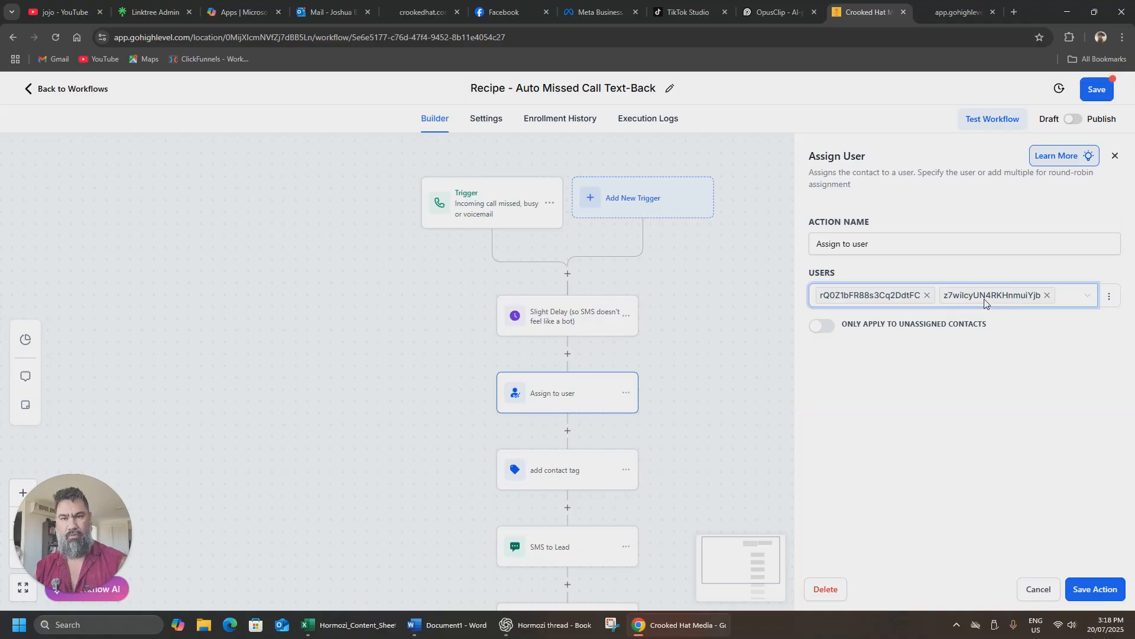
pyautogui.click(1088, 296)
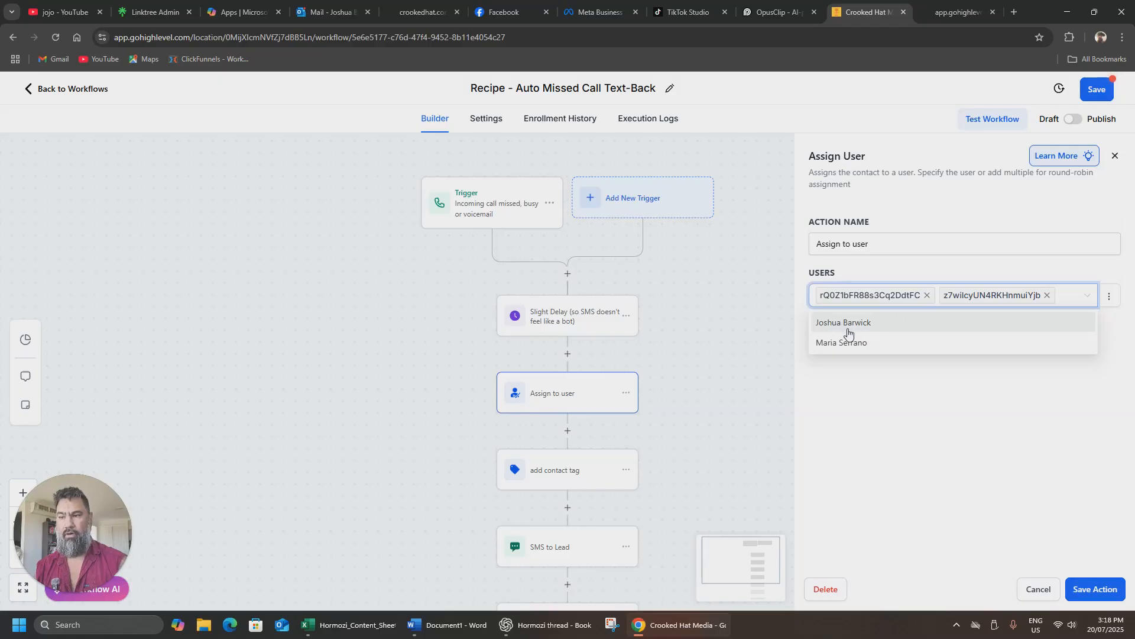
pyautogui.click(849, 329)
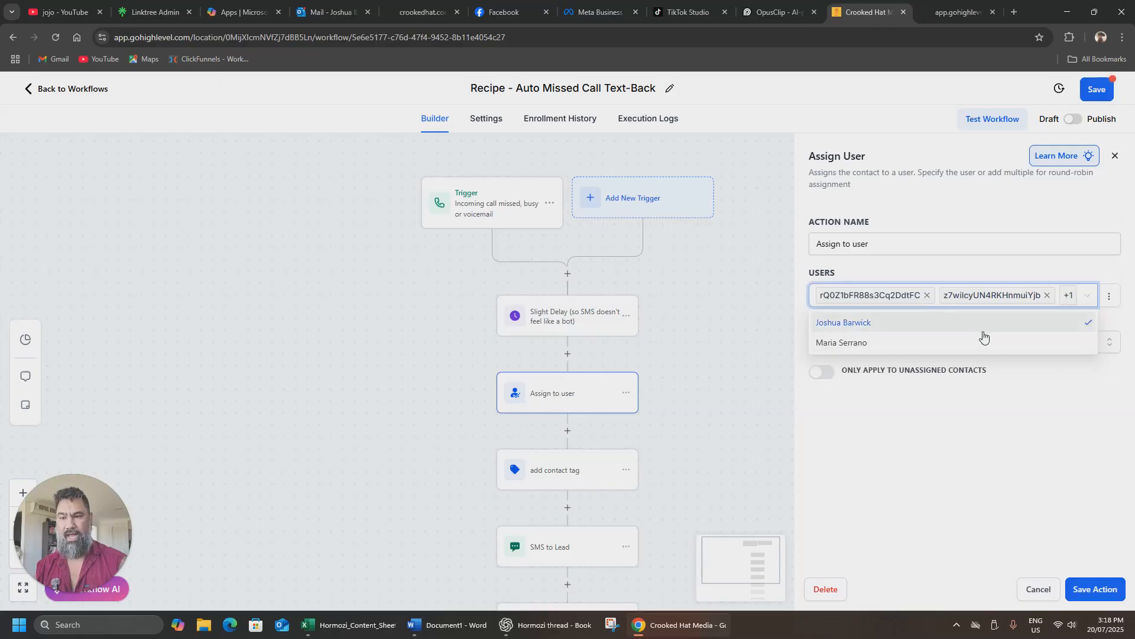
pyautogui.click(1040, 414)
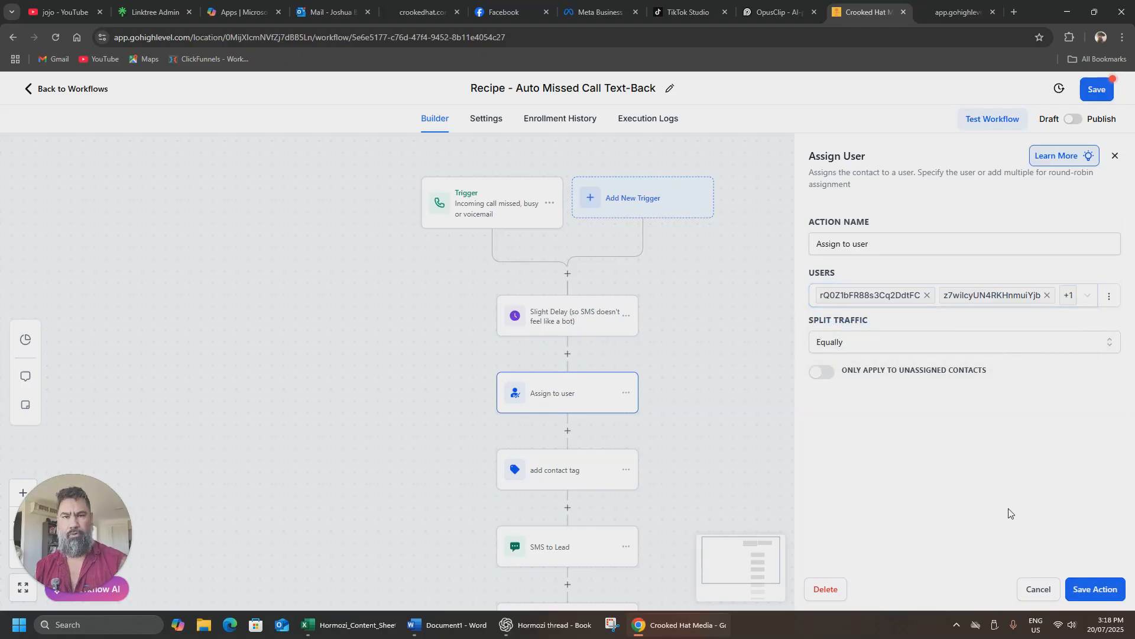
pyautogui.click(1095, 589)
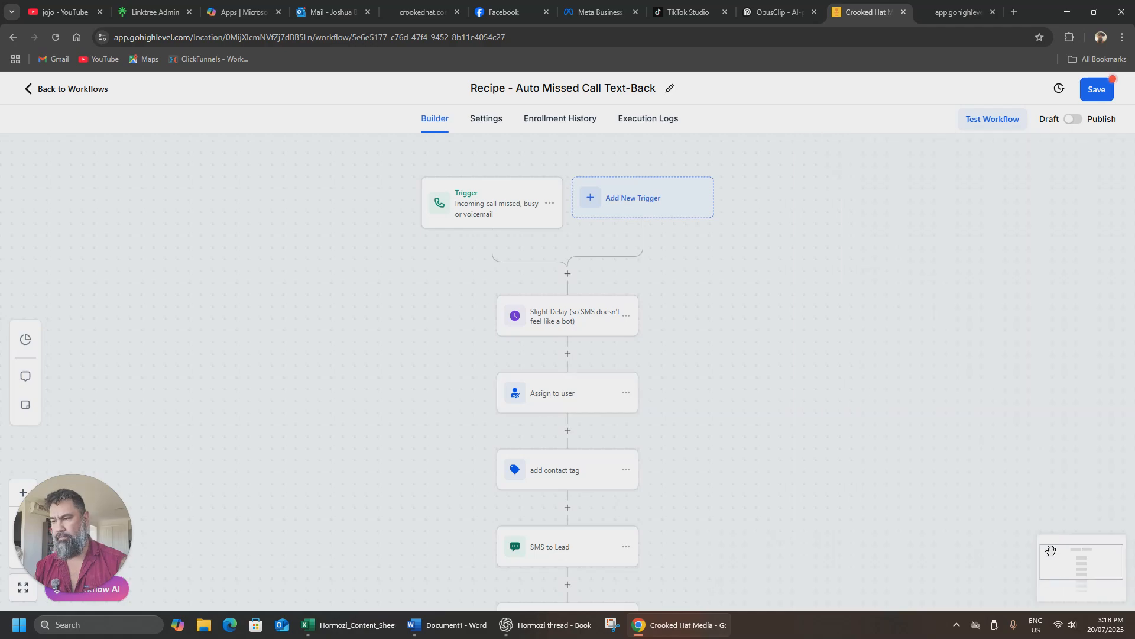
# Step: Examine the tag settings of the "add contact tag" action and close it without saving
pyautogui.scroll(-1, 620, 377)
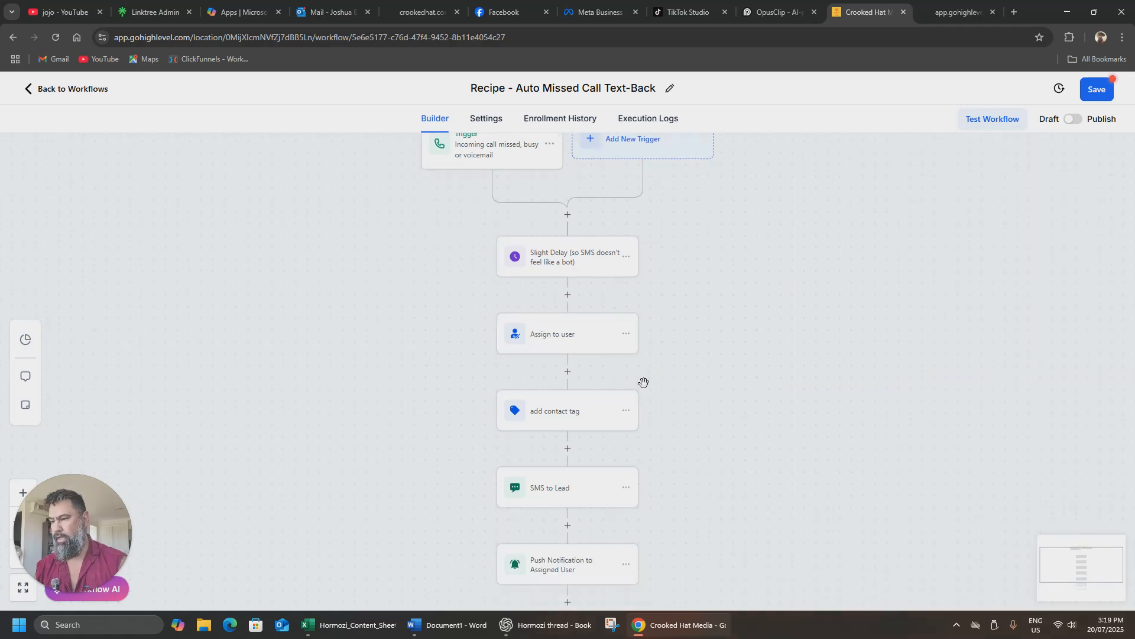
pyautogui.click(556, 413)
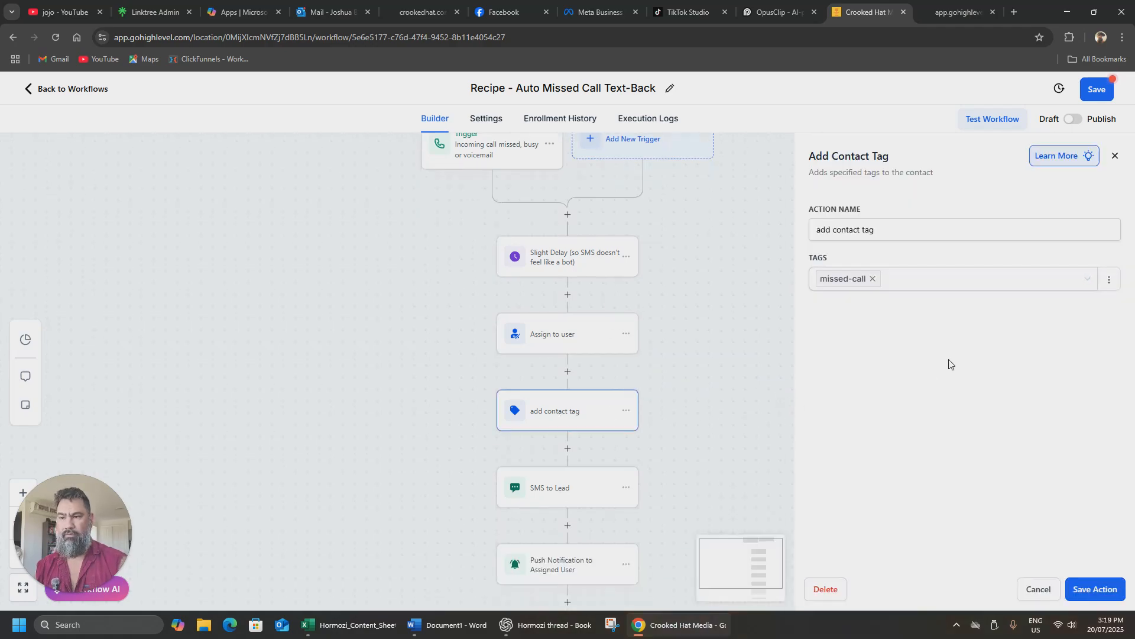
pyautogui.click(846, 286)
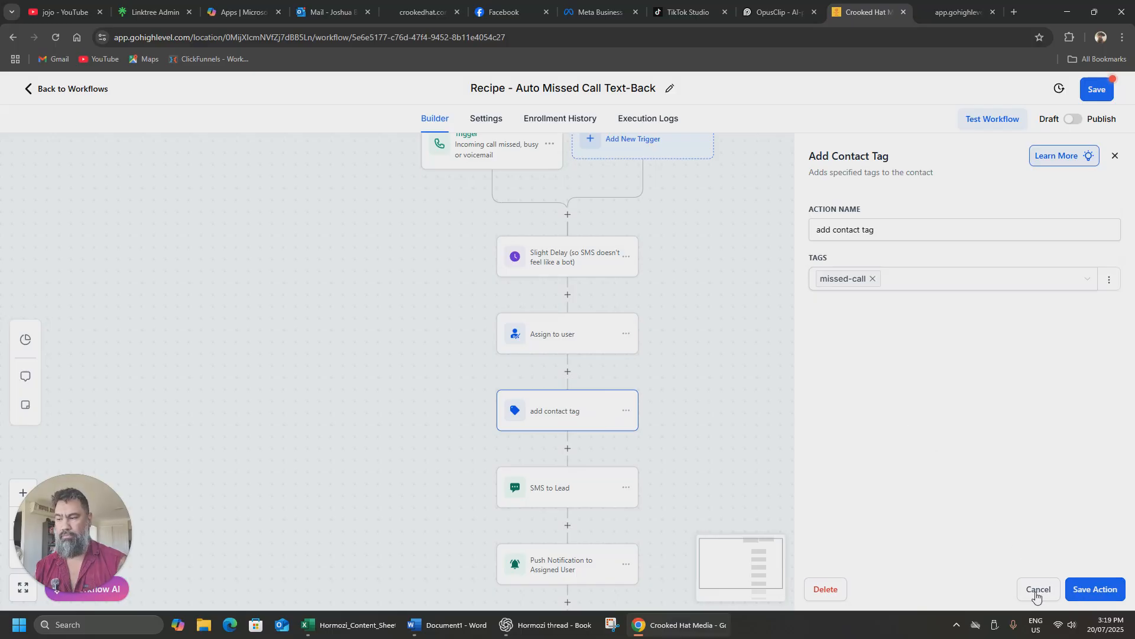
pyautogui.click(1036, 591)
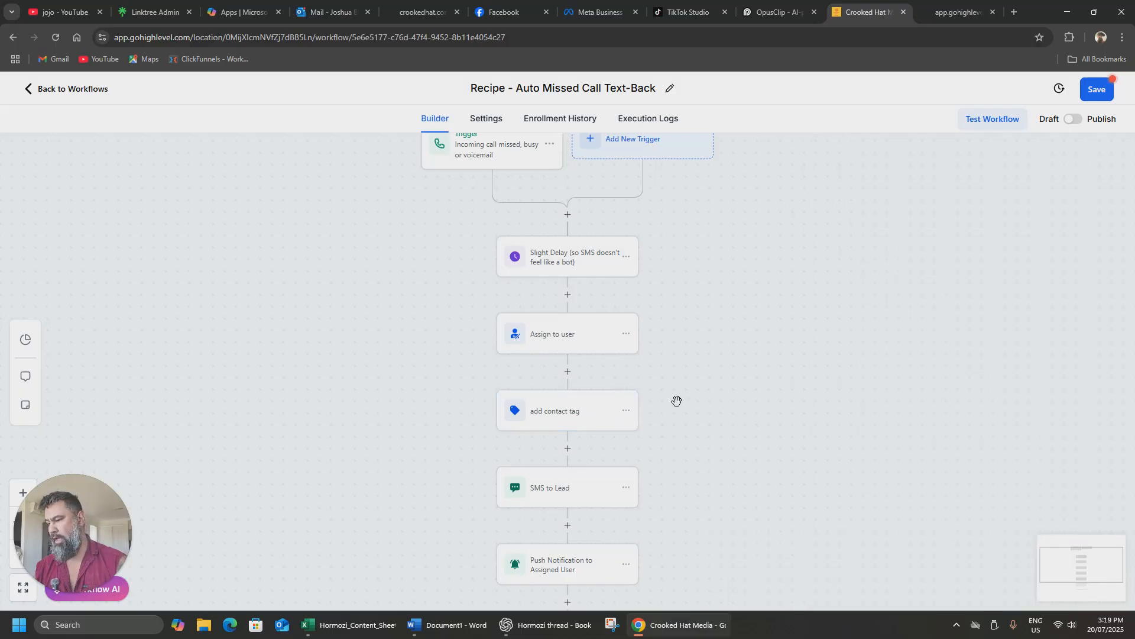
# Step: Examine the message text and its {{location.name}} placeholder in the "SMS to Lead" action, and close it without saving
pyautogui.scroll(-3, 677, 402)
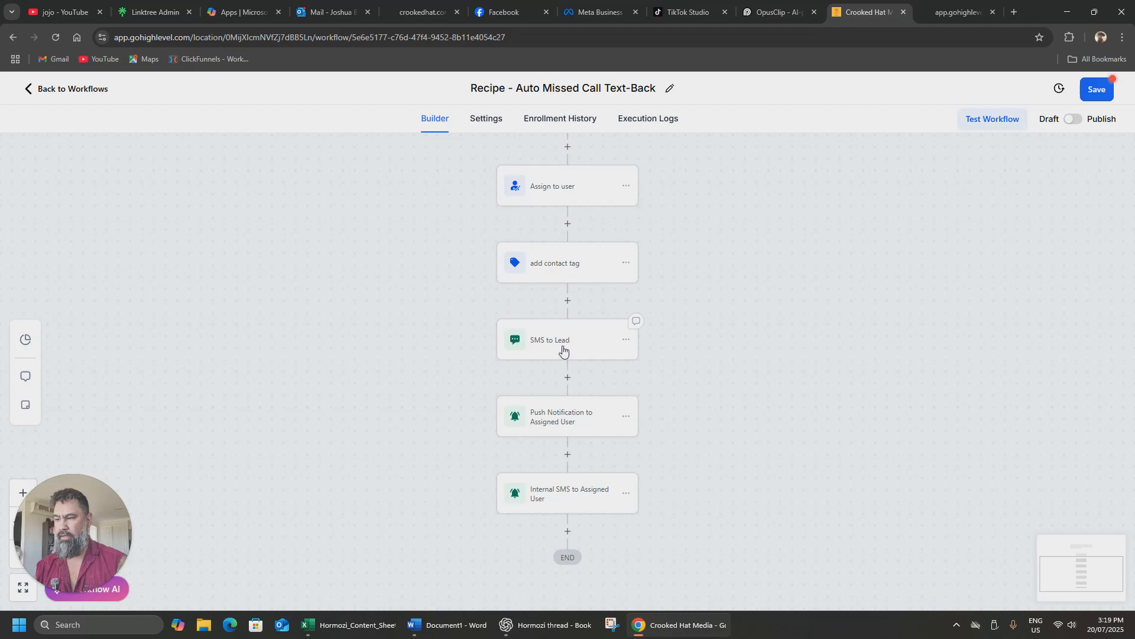
pyautogui.click(563, 349)
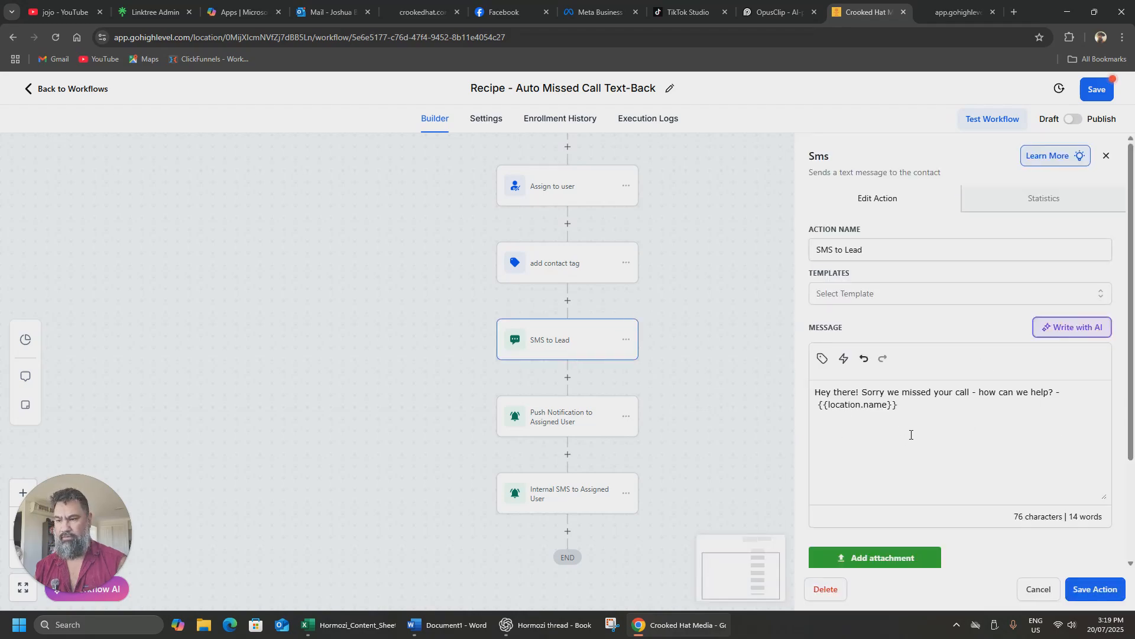
pyautogui.click(946, 408)
pyautogui.moveTo(925, 406); pyautogui.dragTo(819, 414)
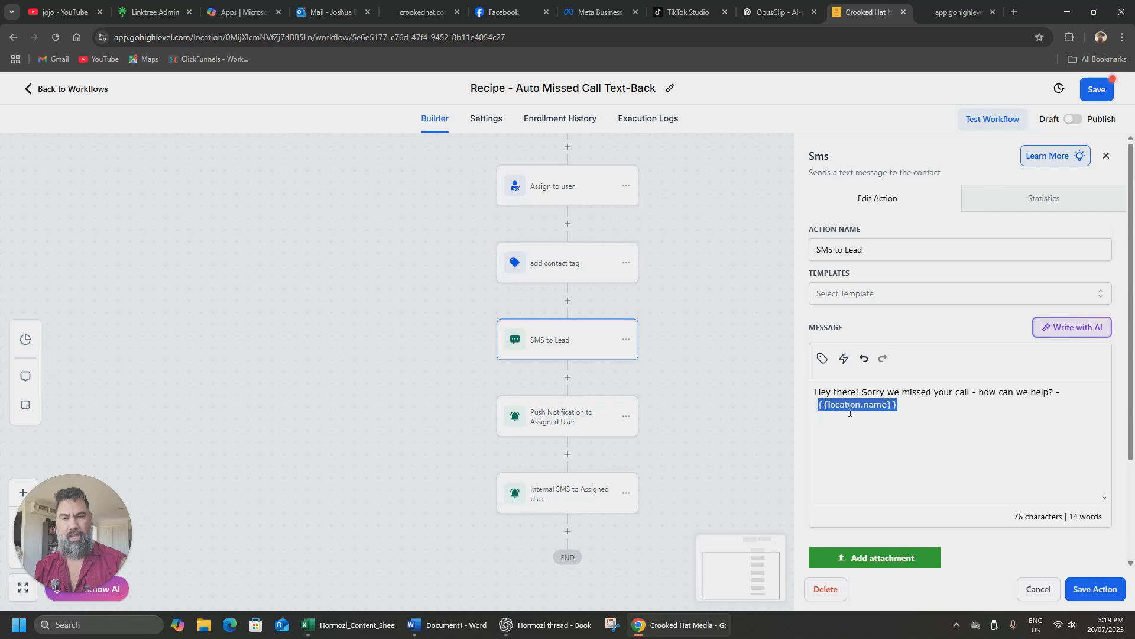
pyautogui.click(926, 446)
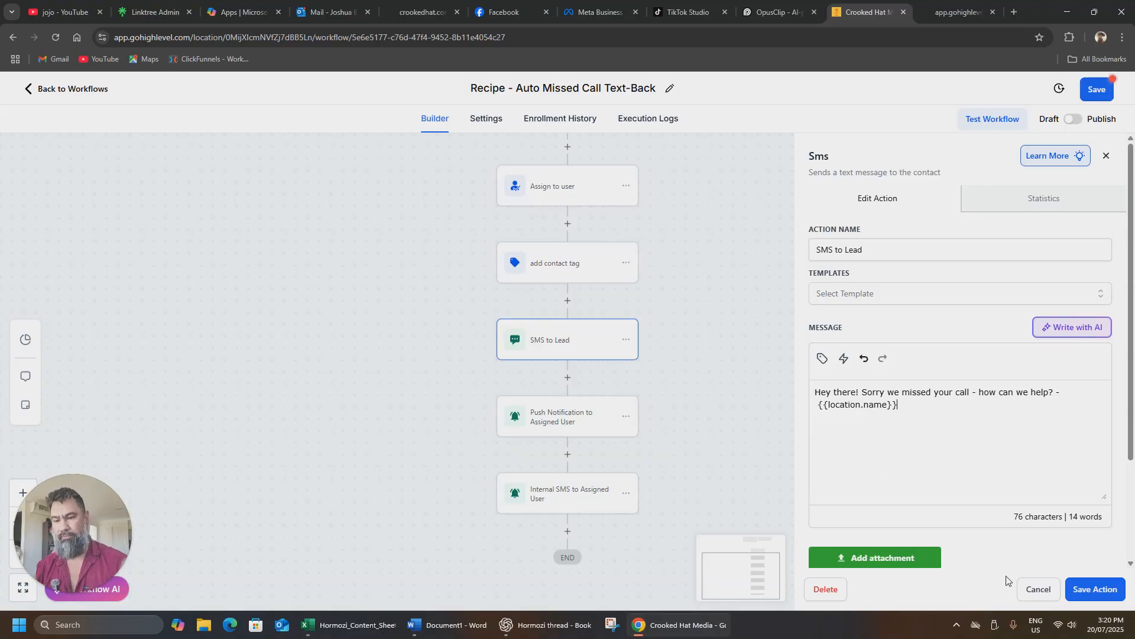
pyautogui.click(1036, 588)
# Step: Examine the "Internal SMS to Assigned User" message and its user and contact placeholders, and close the action without saving
pyautogui.click(569, 441)
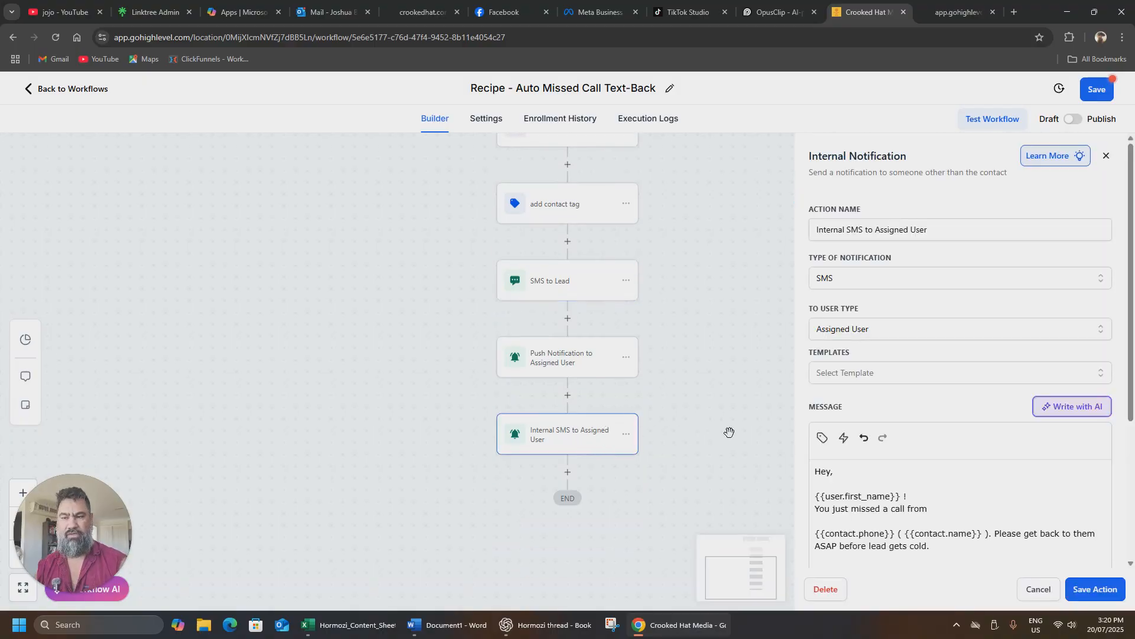
pyautogui.scroll(1, 651, 334)
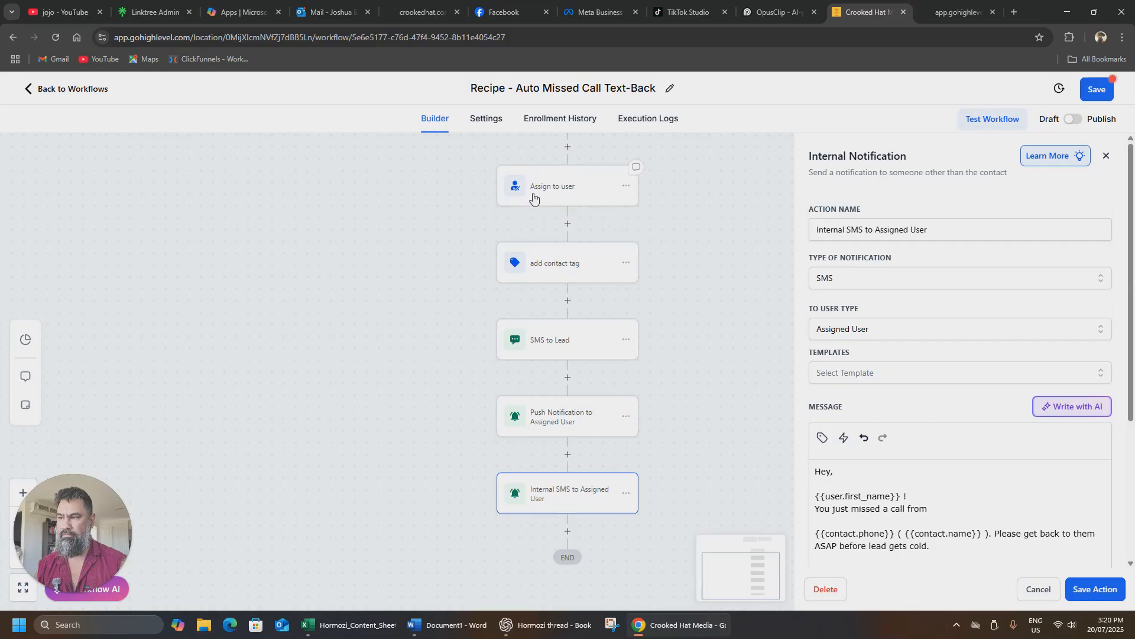
pyautogui.scroll(-1, 679, 373)
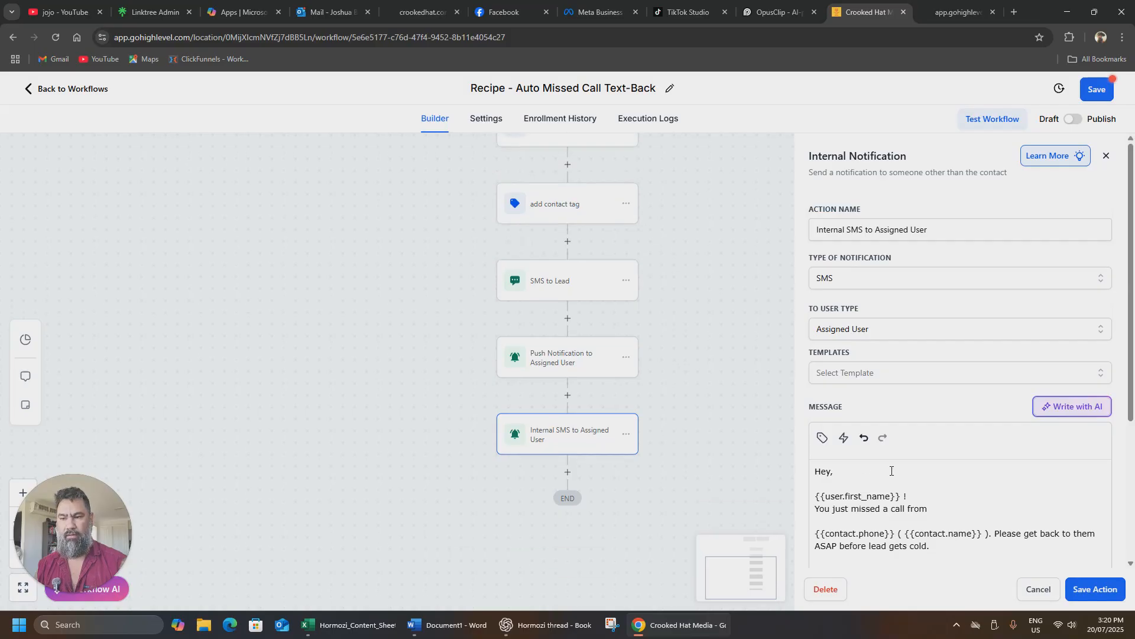
pyautogui.scroll(-3, 891, 455)
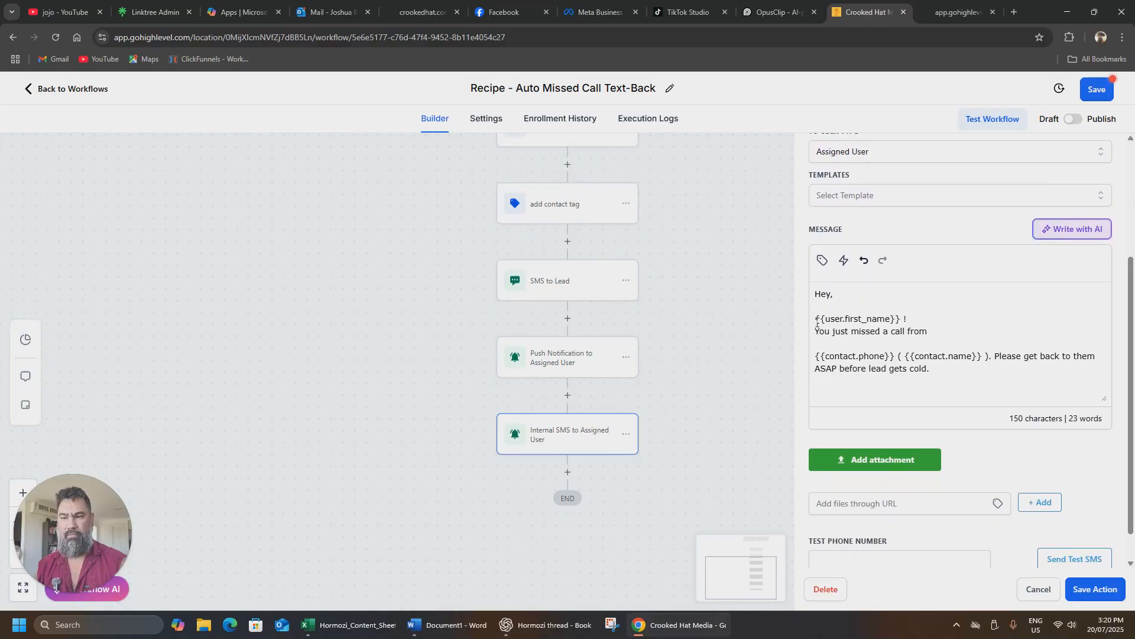
pyautogui.moveTo(819, 318); pyautogui.dragTo(901, 319)
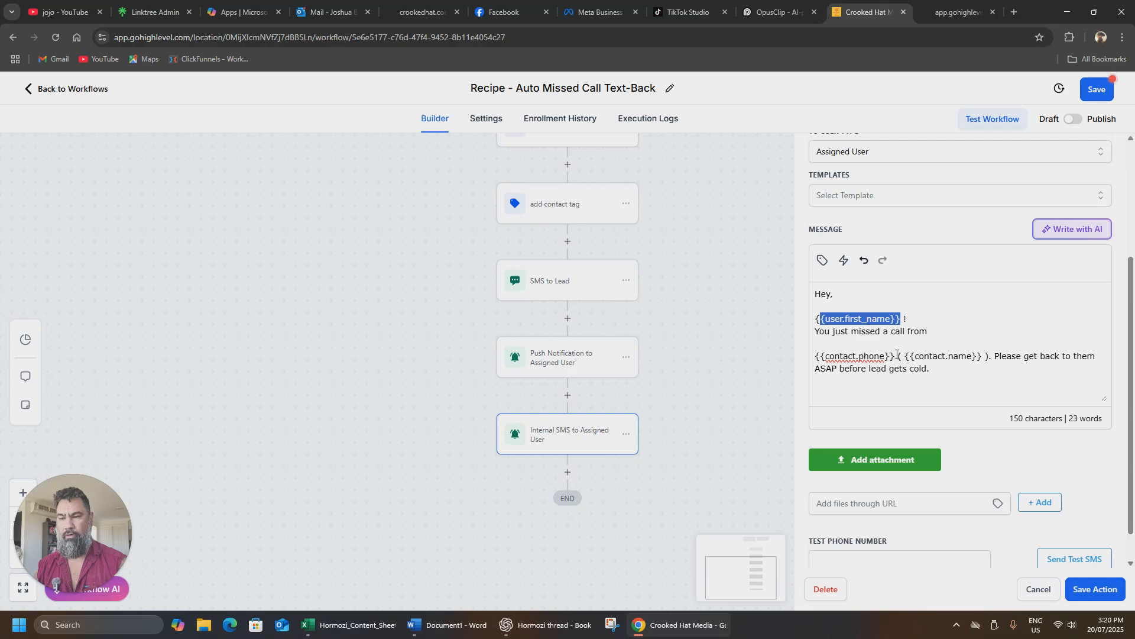
pyautogui.moveTo(826, 355); pyautogui.dragTo(896, 356)
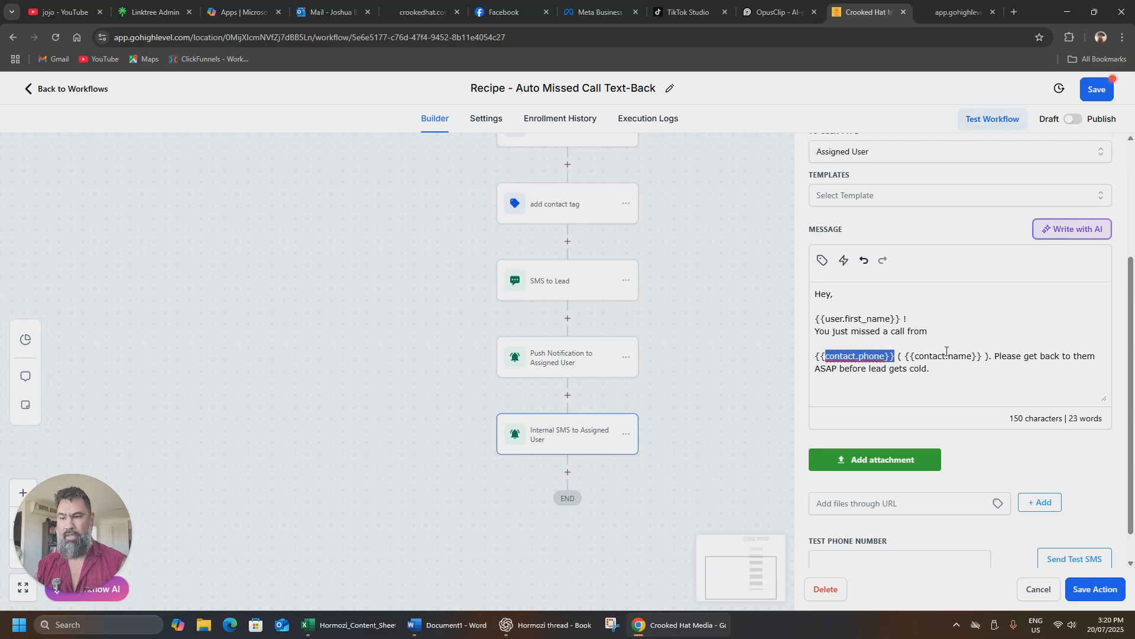
pyautogui.click(1007, 341)
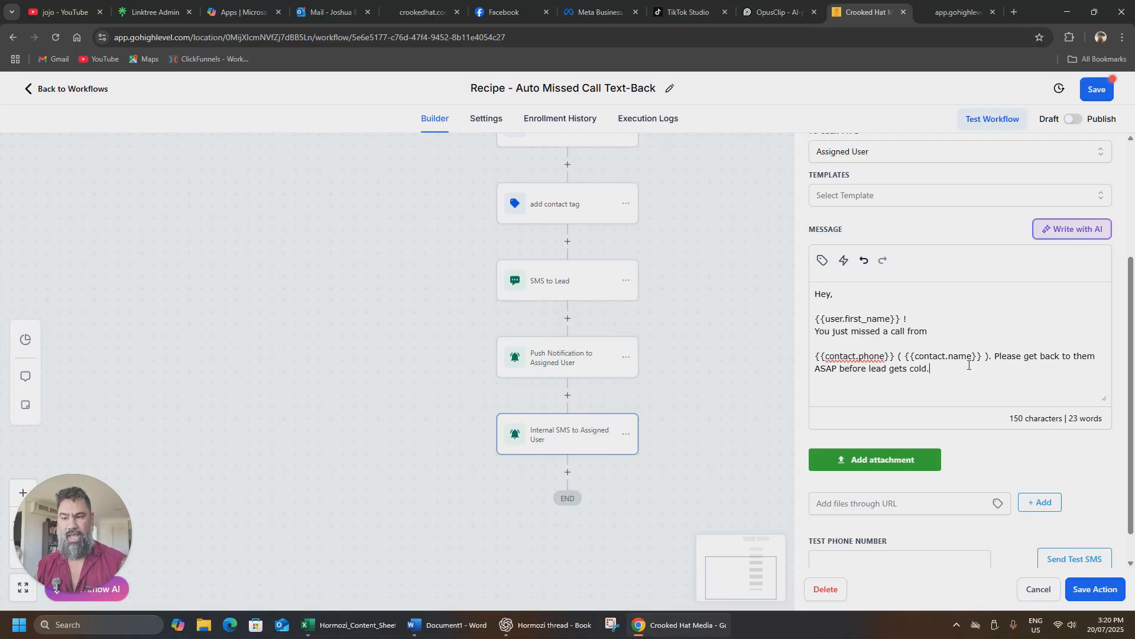
pyautogui.moveTo(919, 353); pyautogui.dragTo(969, 352)
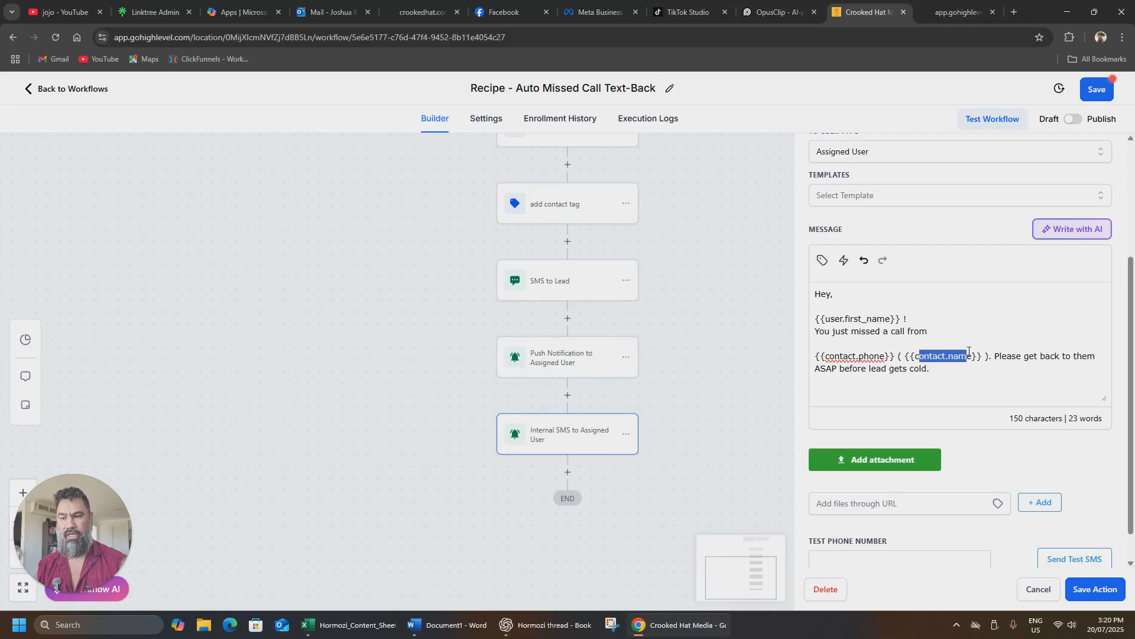
pyautogui.click(985, 361)
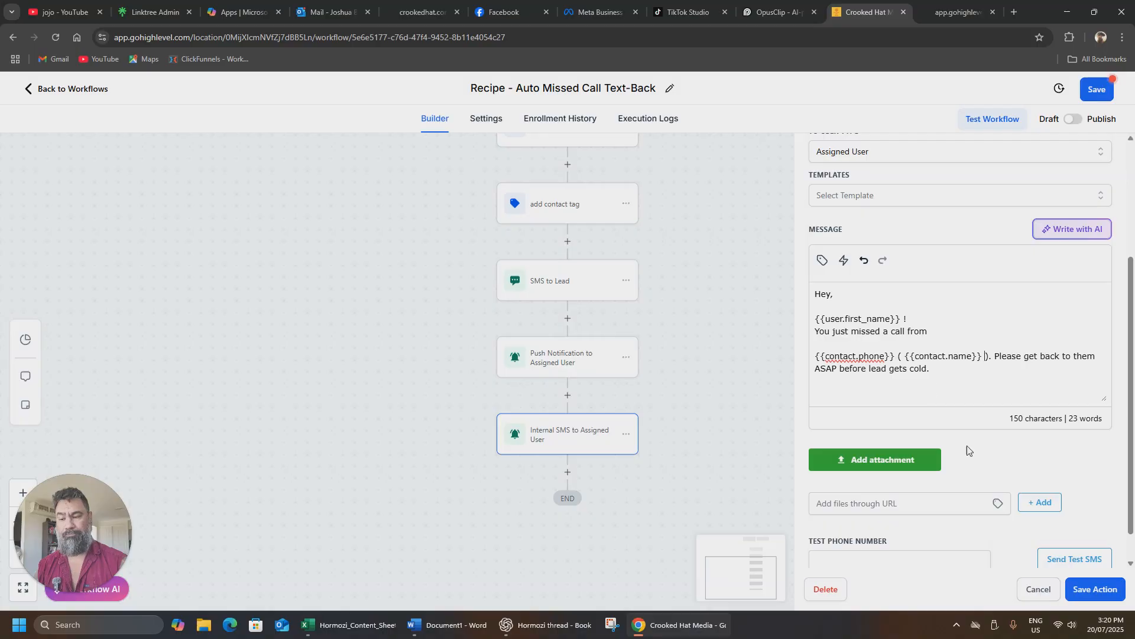
pyautogui.scroll(-1, 928, 383)
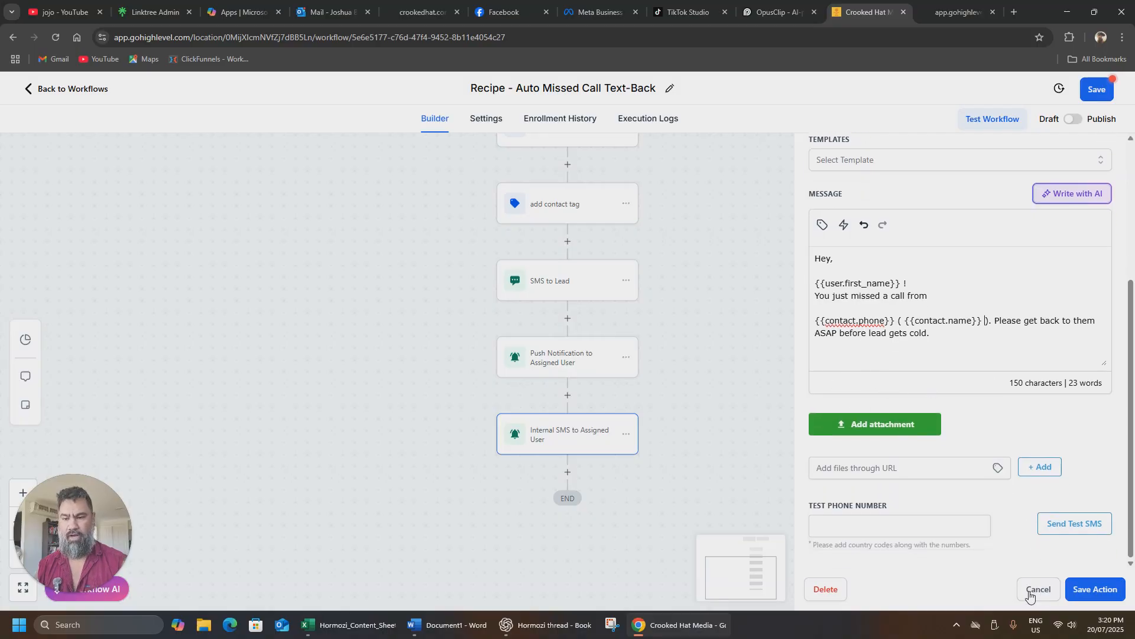
pyautogui.click(1036, 589)
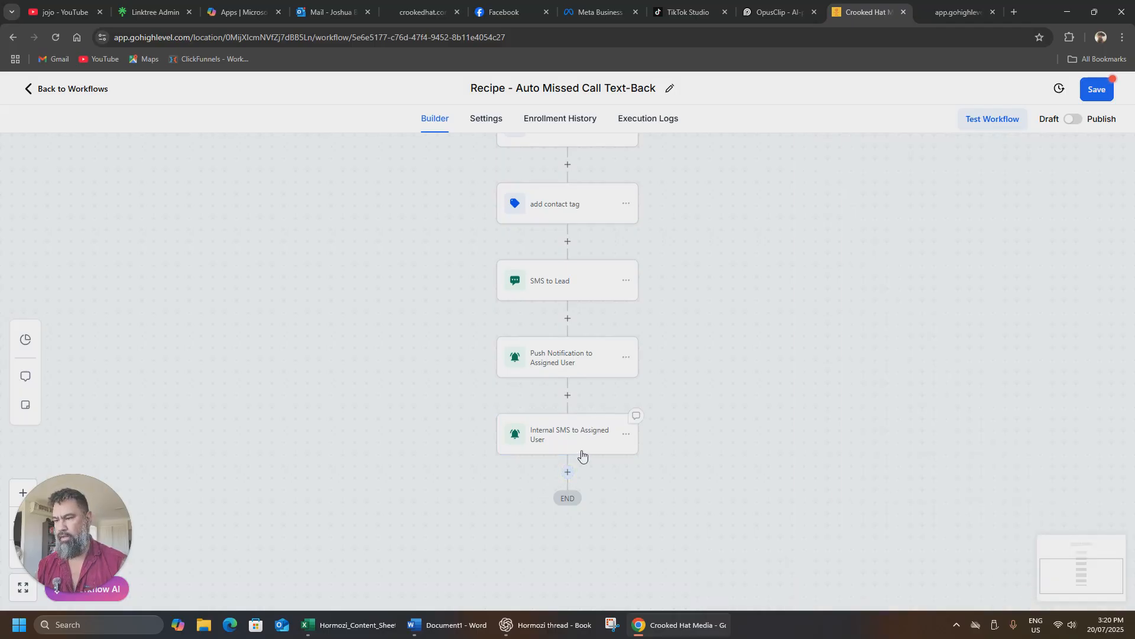
# Step: Search the actions for "internal" and start a Send Internal Notification action at the end of the workflow
pyautogui.click(568, 472)
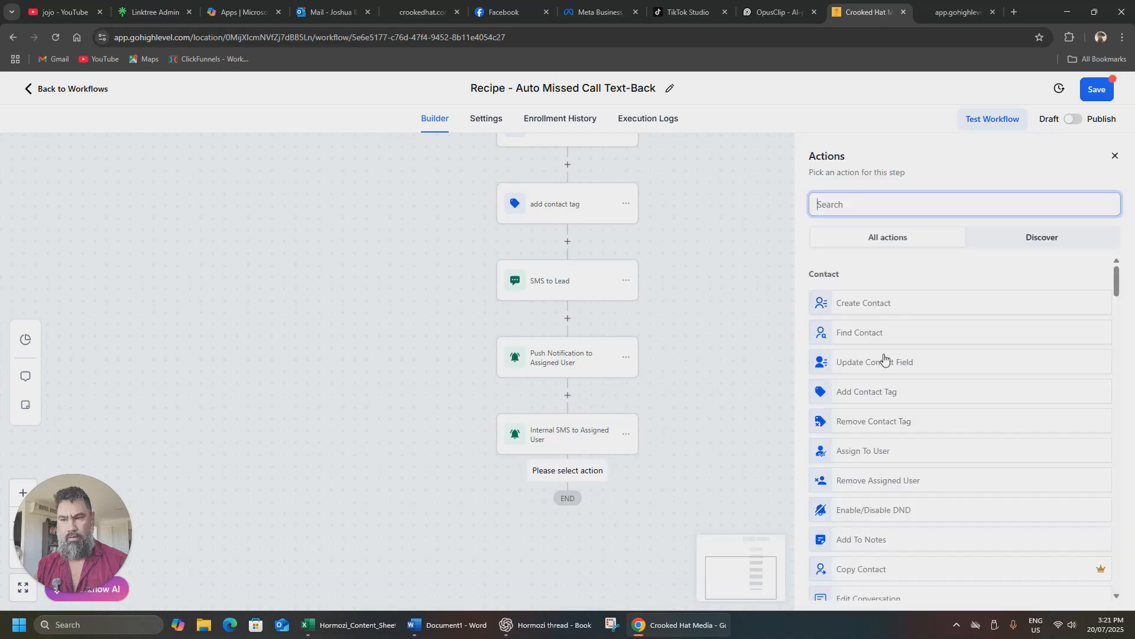
pyautogui.scroll(-1, 873, 392)
pyautogui.scroll(-4, 874, 391)
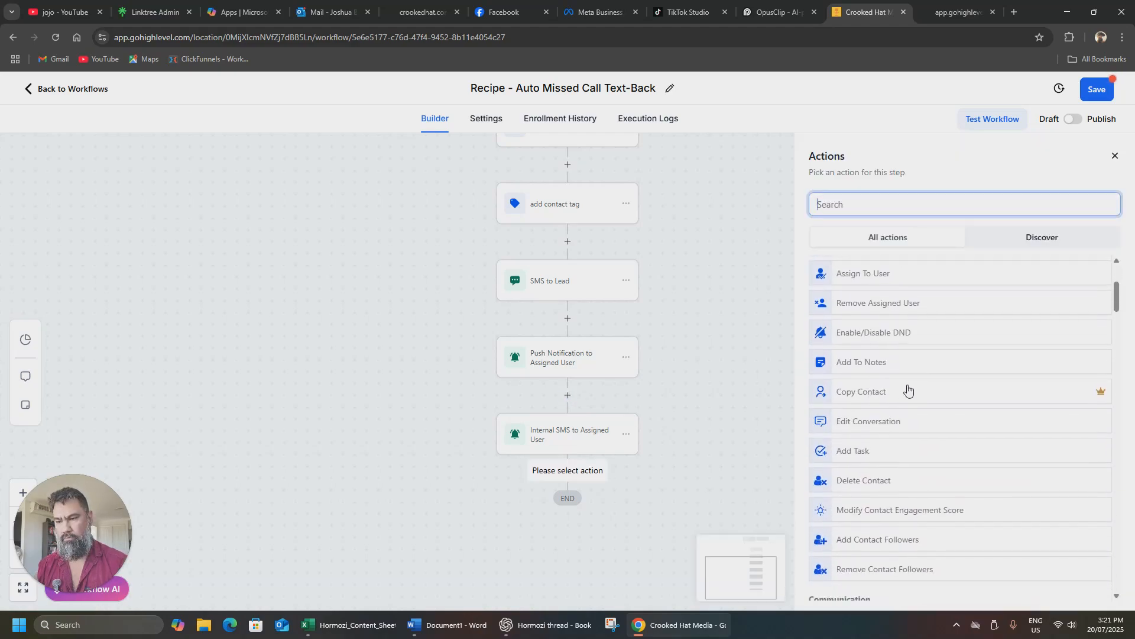
pyautogui.scroll(-6, 875, 381)
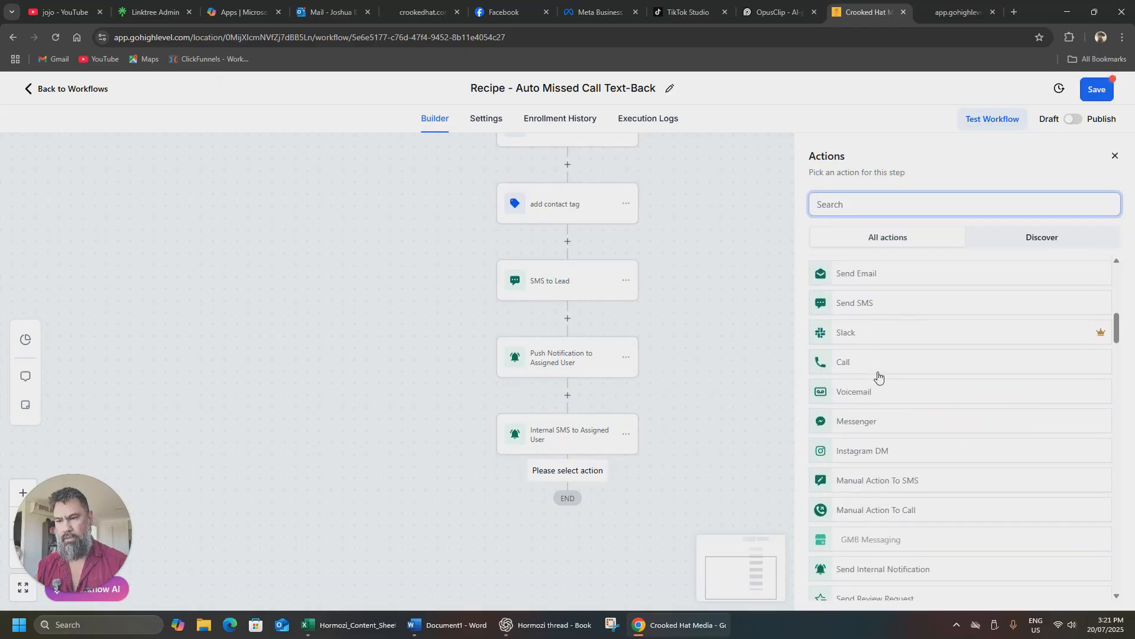
pyautogui.scroll(-1, 878, 376)
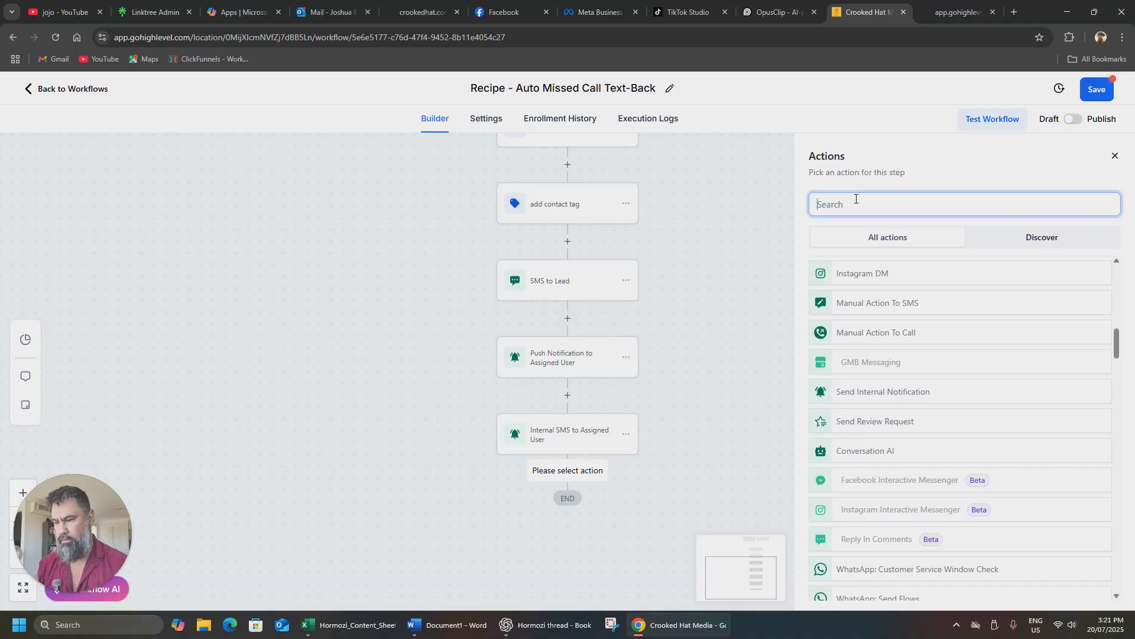
pyautogui.write('internal')
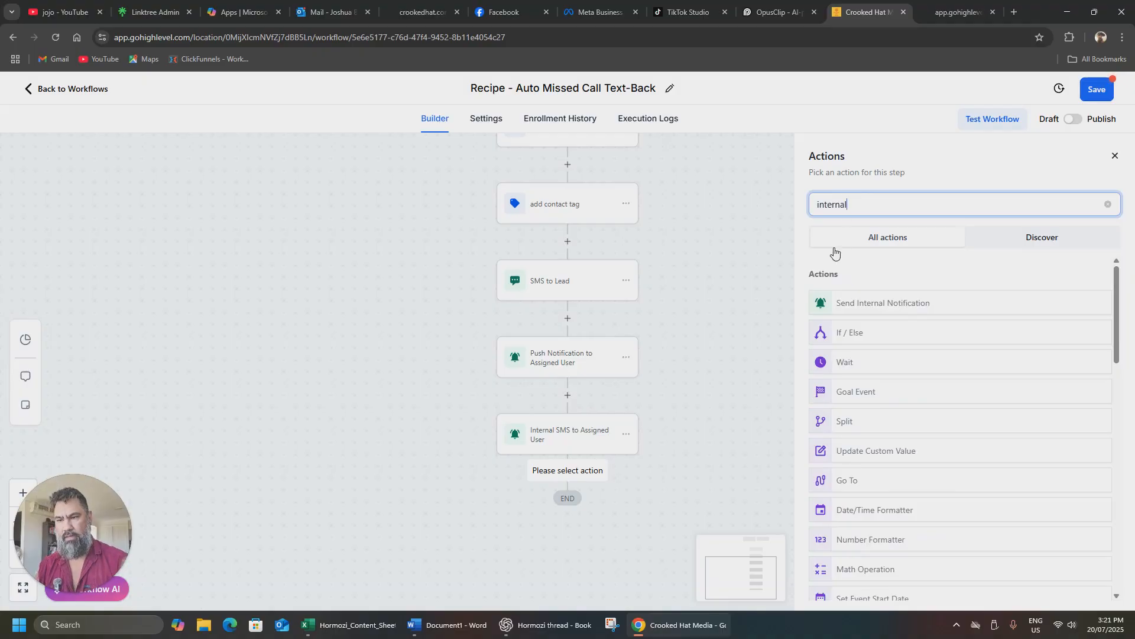
pyautogui.click(881, 306)
# Step: Try Email as the new internal notification's type, and discard the unsaved action
pyautogui.click(1095, 281)
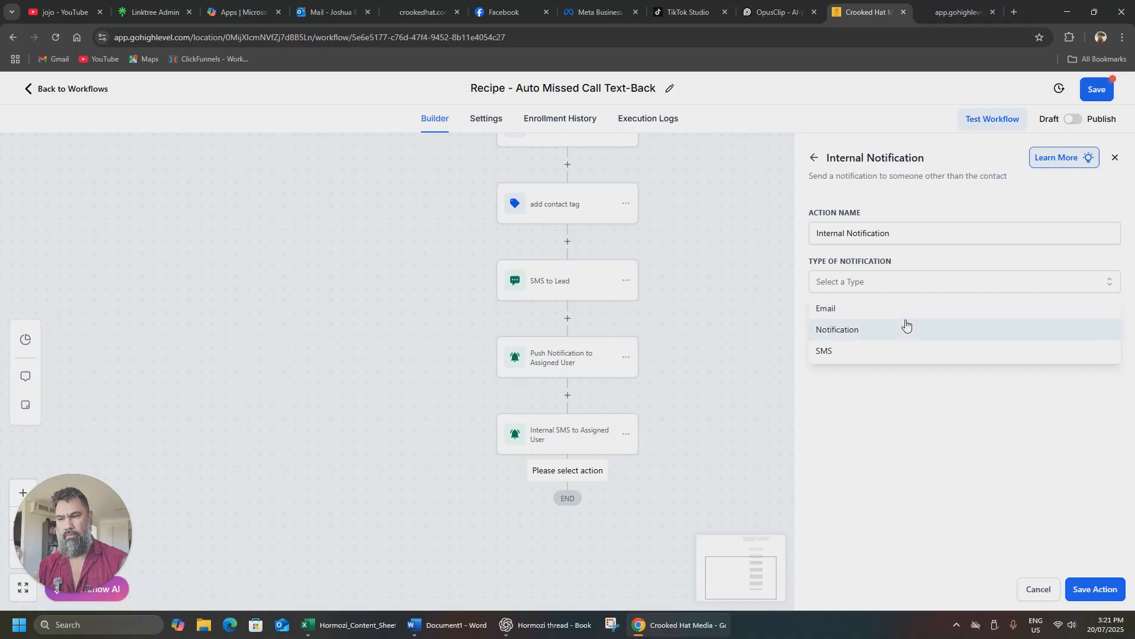
pyautogui.click(876, 310)
pyautogui.click(1064, 301)
pyautogui.click(1089, 306)
pyautogui.click(1027, 357)
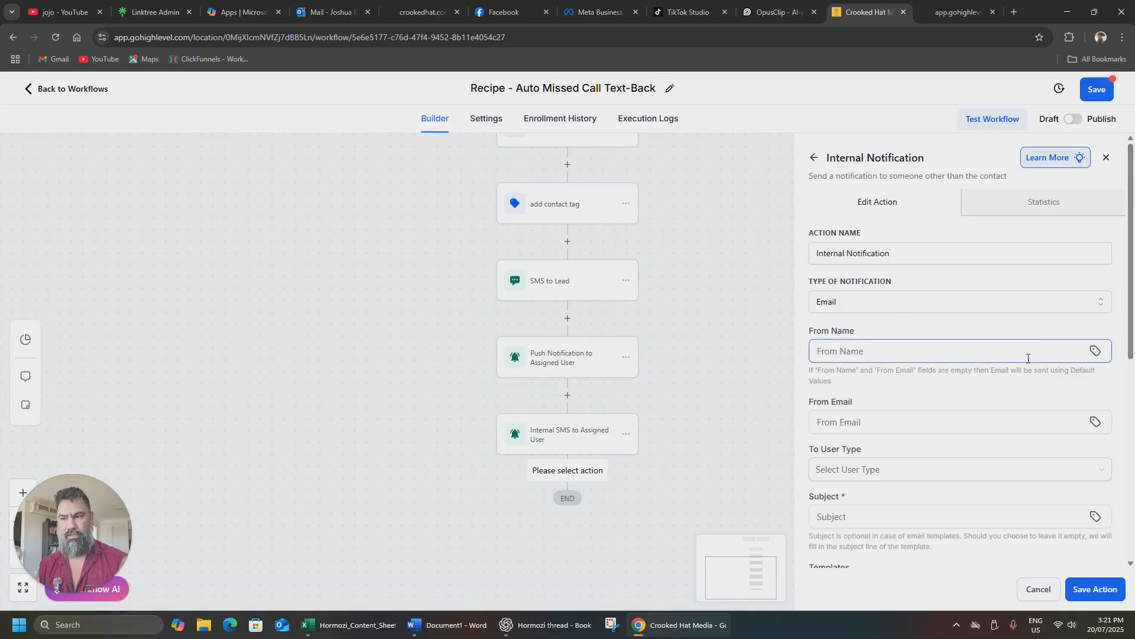
pyautogui.click(1038, 589)
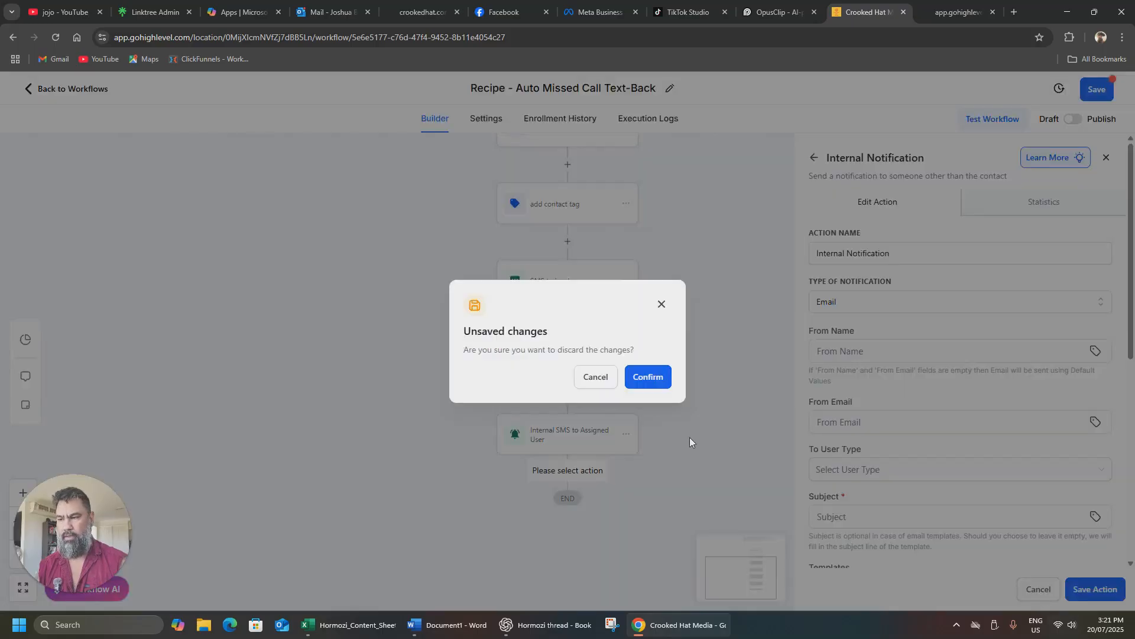
pyautogui.click(641, 385)
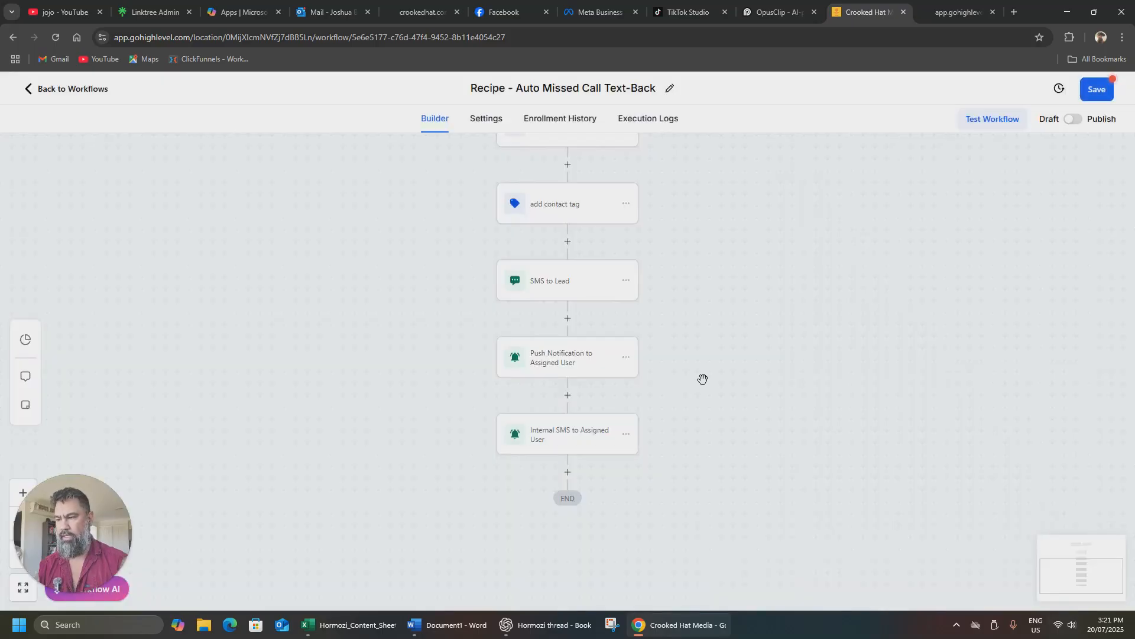
# Step: Try a Manual Action To Call between the push notification and internal SMS actions, and cancel it
pyautogui.click(569, 395)
pyautogui.scroll(-1, 899, 404)
pyautogui.scroll(-10, 899, 402)
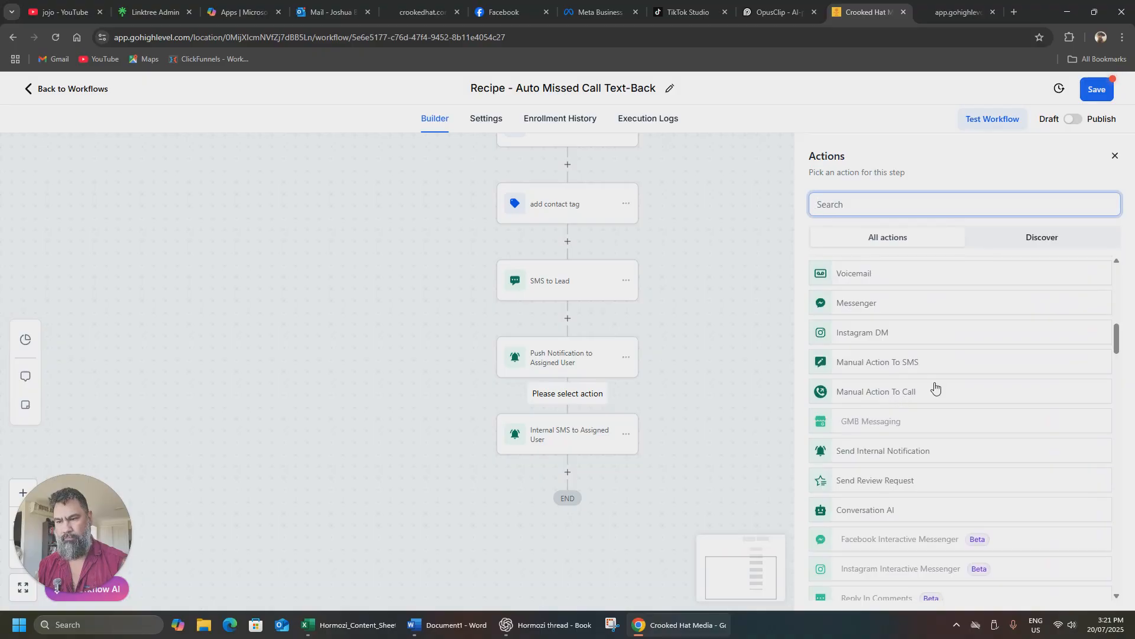
pyautogui.click(910, 391)
pyautogui.click(1041, 591)
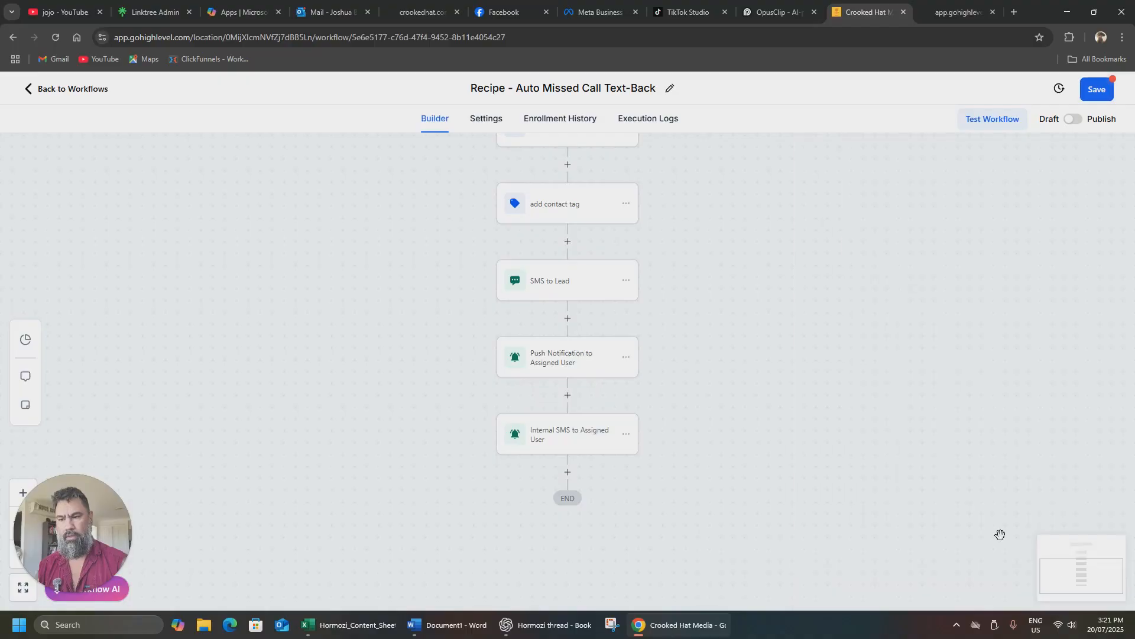
# Step: Browse the available actions for a new step between the push notification and internal SMS actions, including the communication actions
pyautogui.click(568, 394)
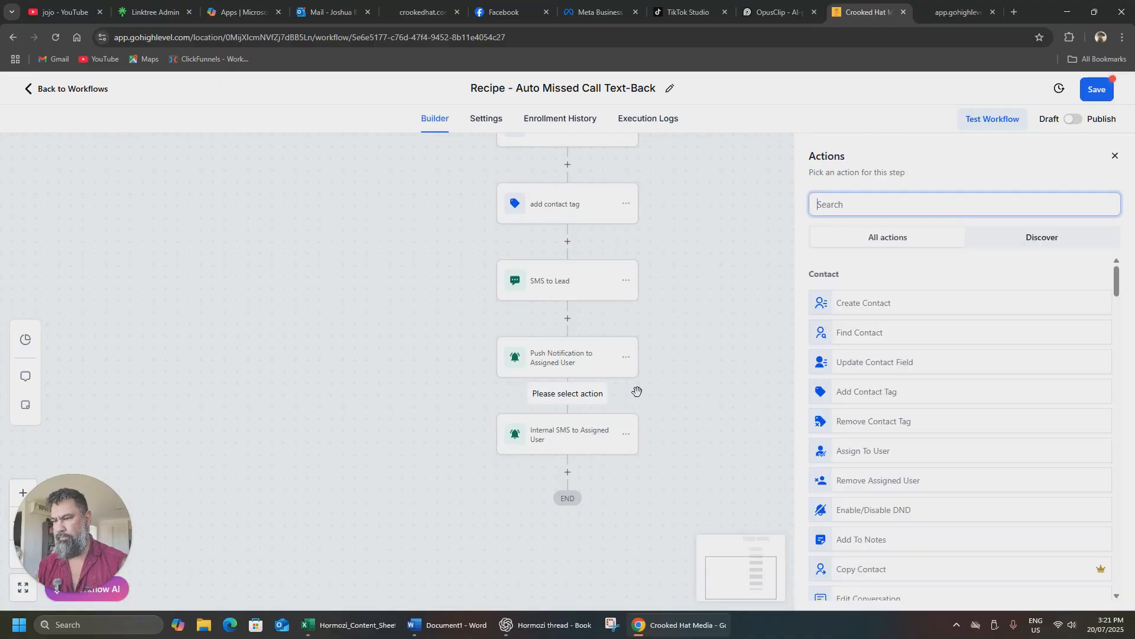
pyautogui.scroll(-5, 910, 393)
pyautogui.scroll(-8, 909, 392)
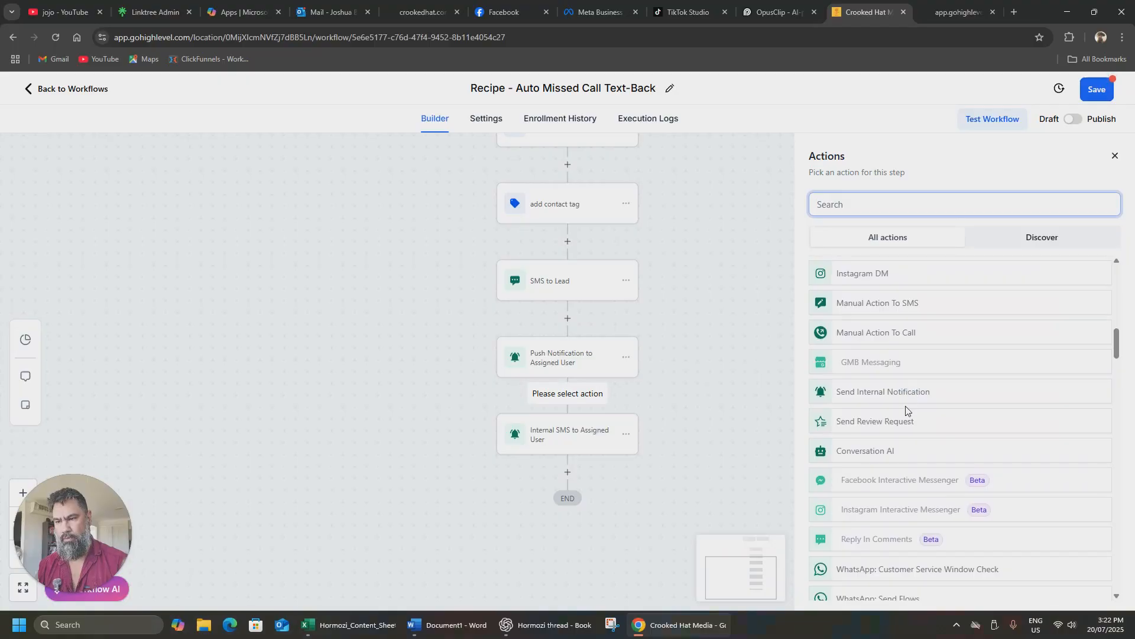
pyautogui.scroll(-2, 905, 411)
pyautogui.scroll(-3, 906, 411)
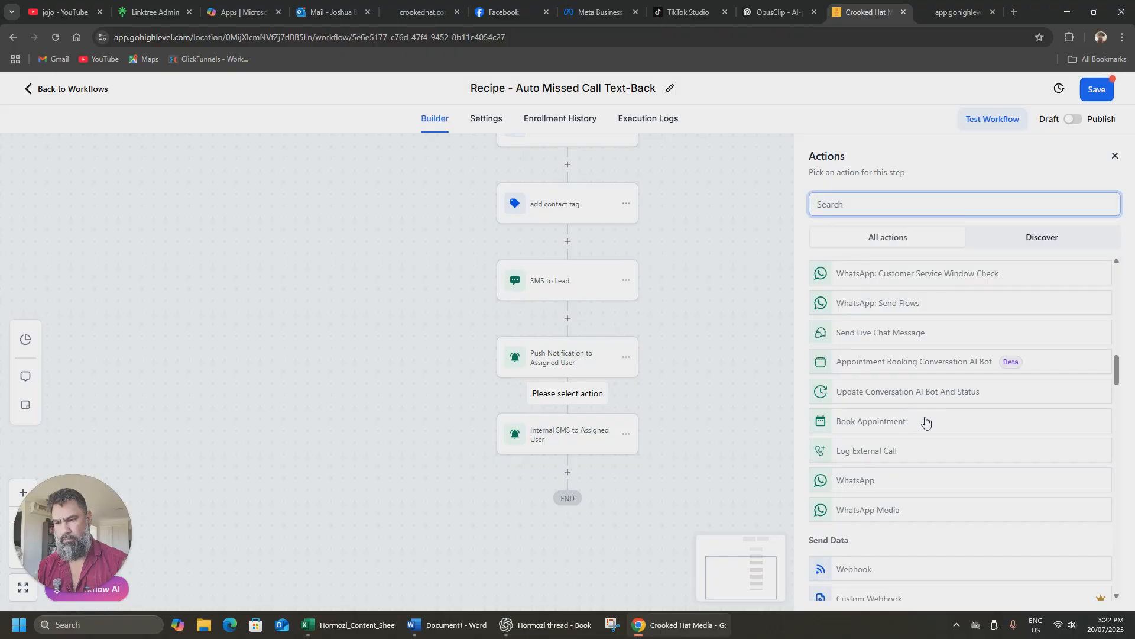
pyautogui.scroll(-2, 924, 421)
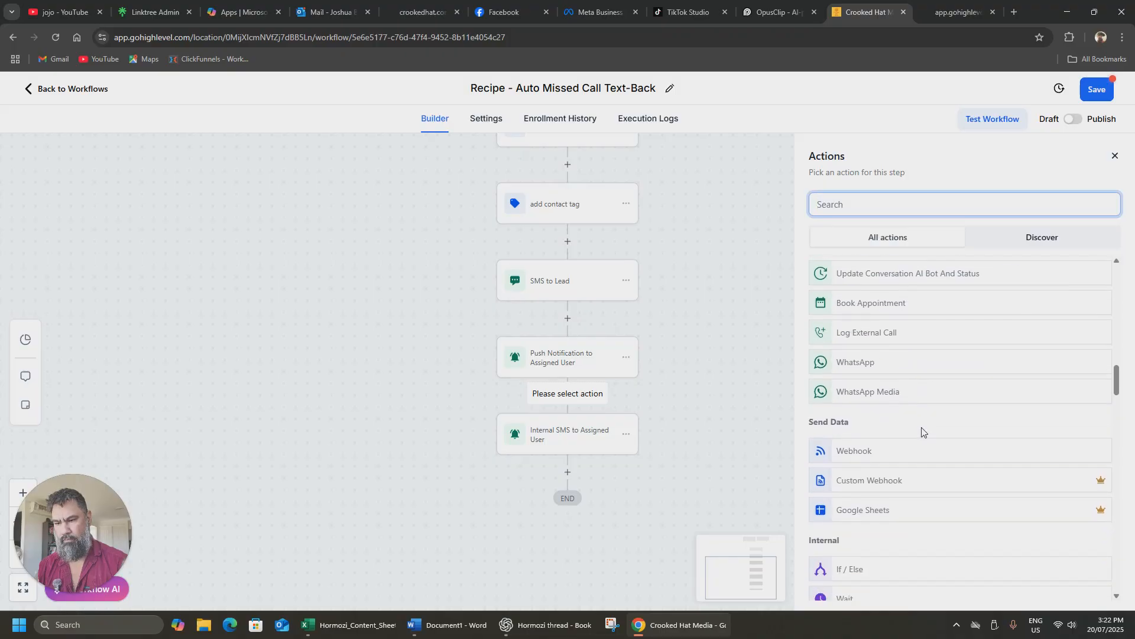
pyautogui.scroll(8, 920, 430)
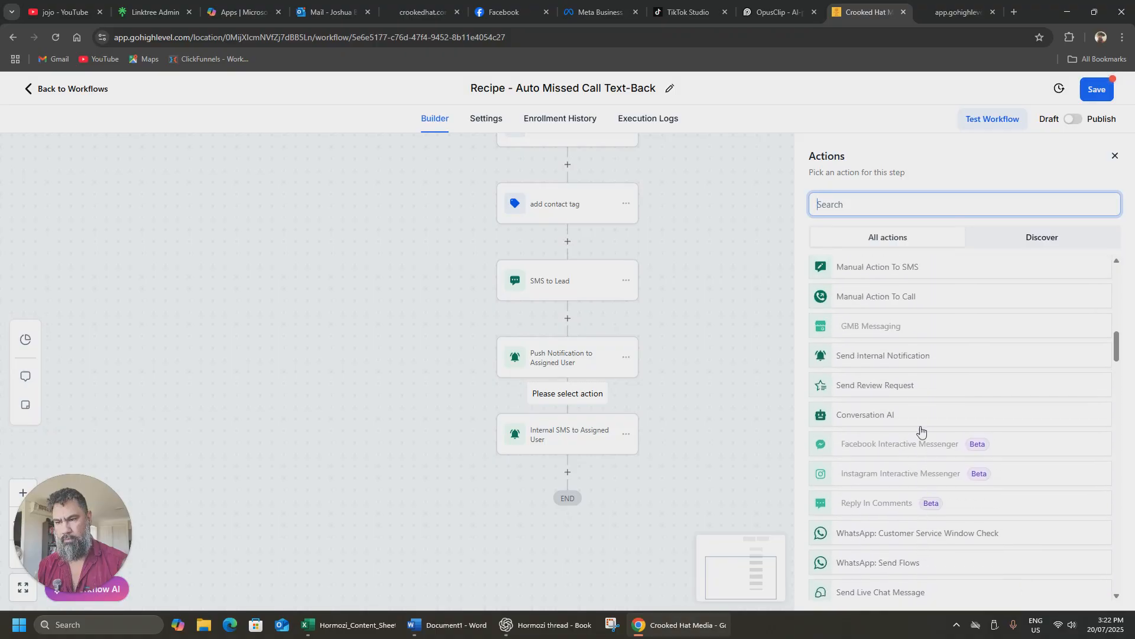
pyautogui.scroll(1, 921, 429)
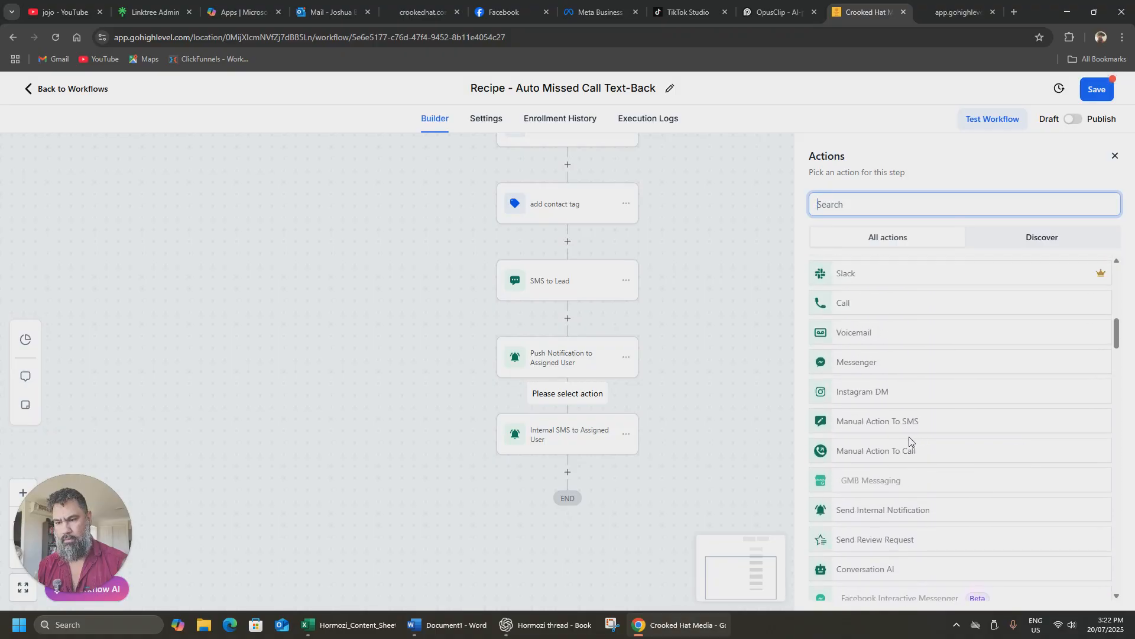
pyautogui.scroll(2, 871, 456)
pyautogui.scroll(1, 871, 456)
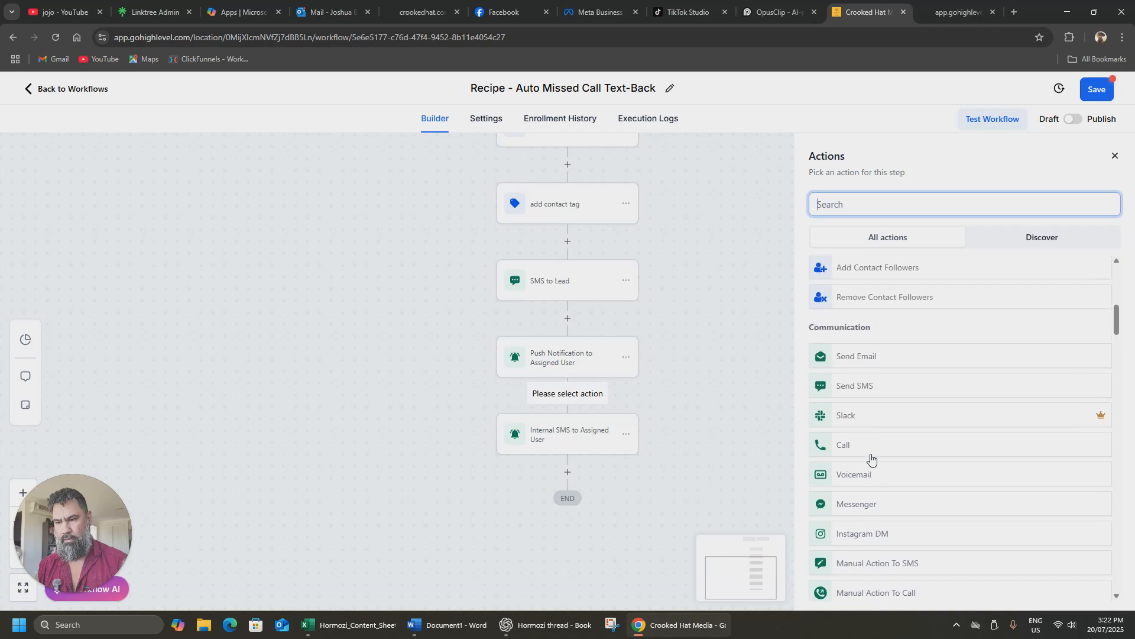
pyautogui.scroll(-10, 871, 456)
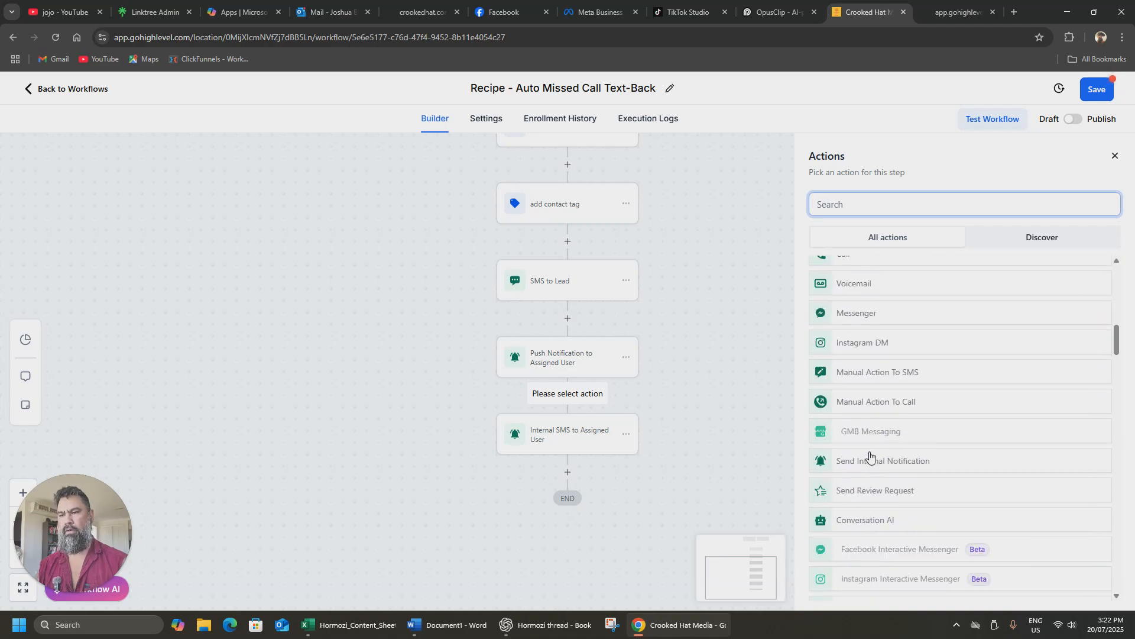
pyautogui.scroll(-1, 865, 447)
pyautogui.scroll(1, 865, 447)
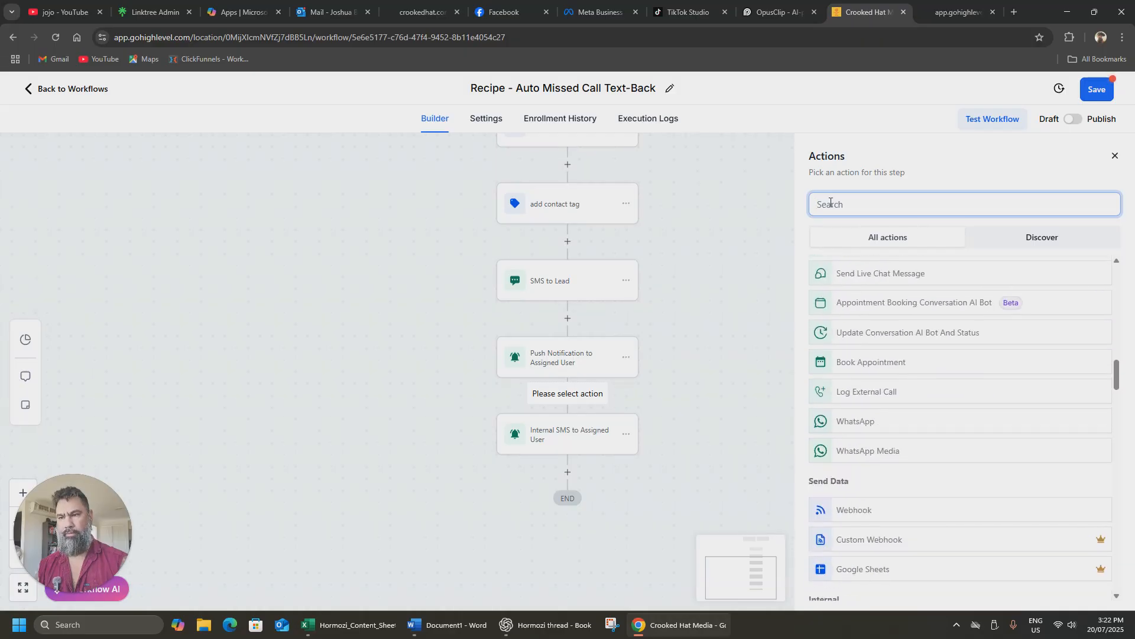
# Step: Search the actions for "call" and add a Manual Action To Call between the push notification and internal SMS actions
pyautogui.click(825, 204)
pyautogui.write('call')
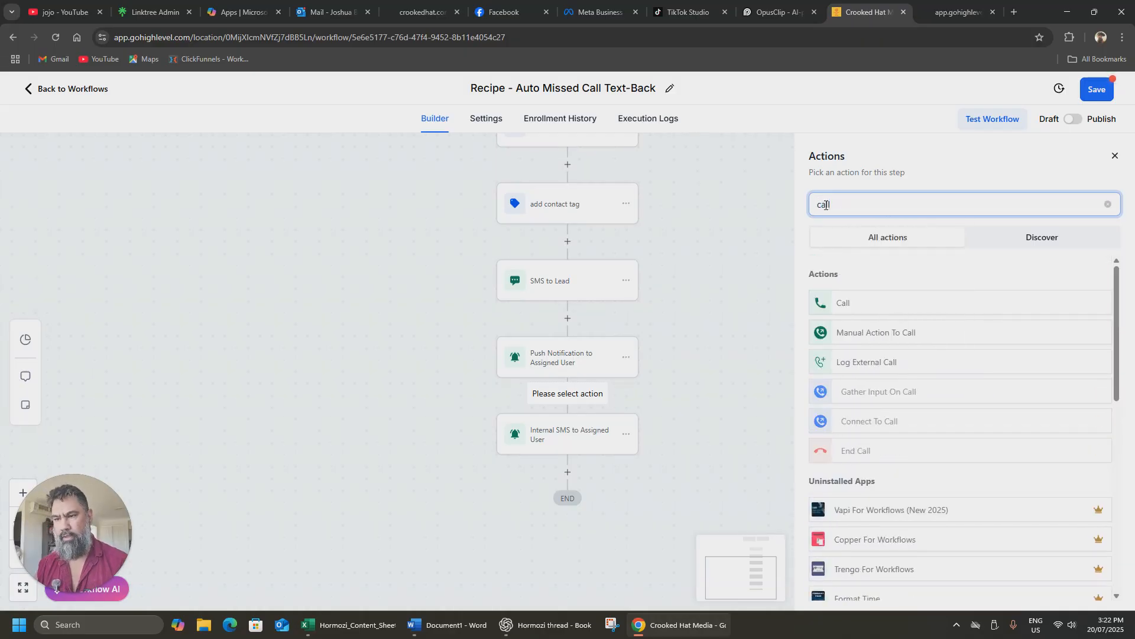
pyautogui.scroll(-2, 890, 354)
pyautogui.scroll(1, 891, 354)
pyautogui.scroll(-2, 891, 354)
pyautogui.scroll(3, 891, 354)
pyautogui.click(902, 340)
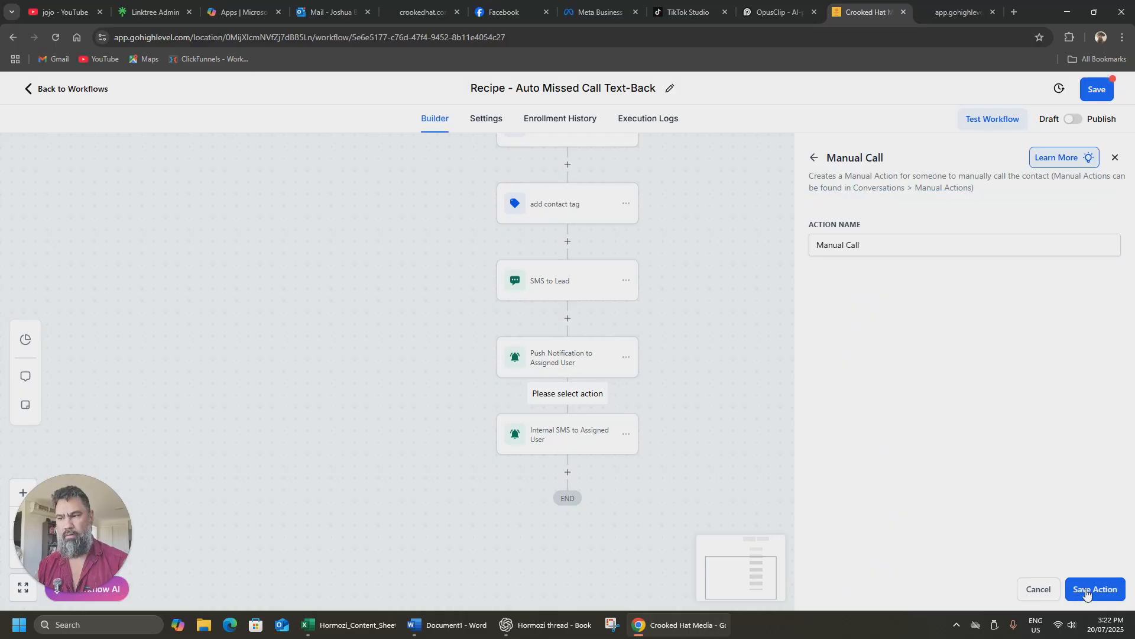
pyautogui.click(1080, 589)
pyautogui.click(570, 451)
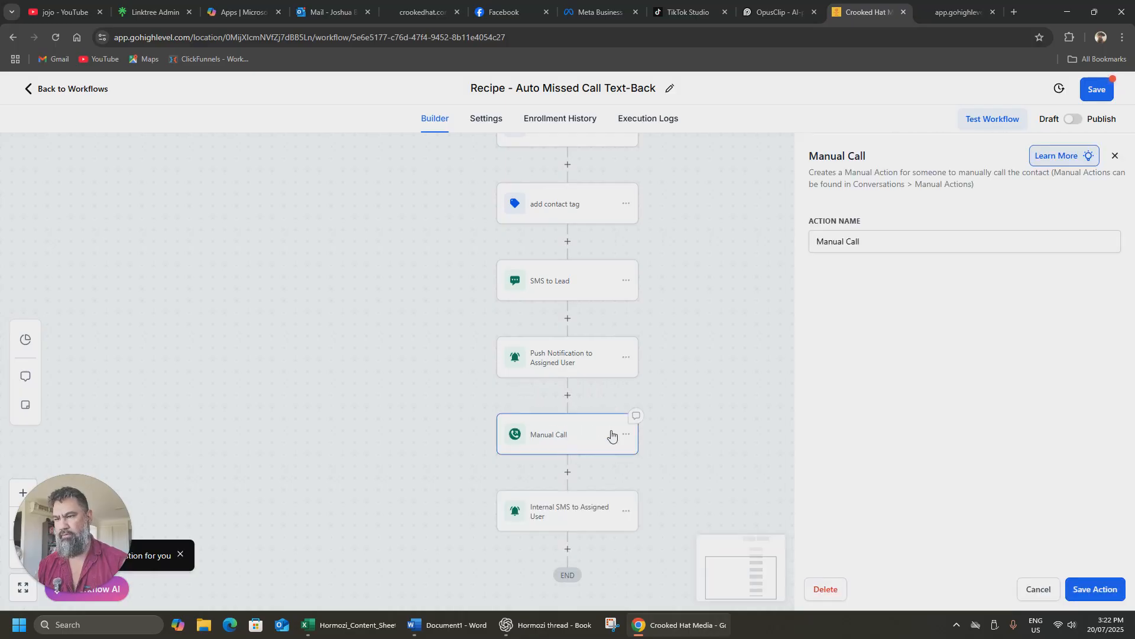
pyautogui.click(1116, 157)
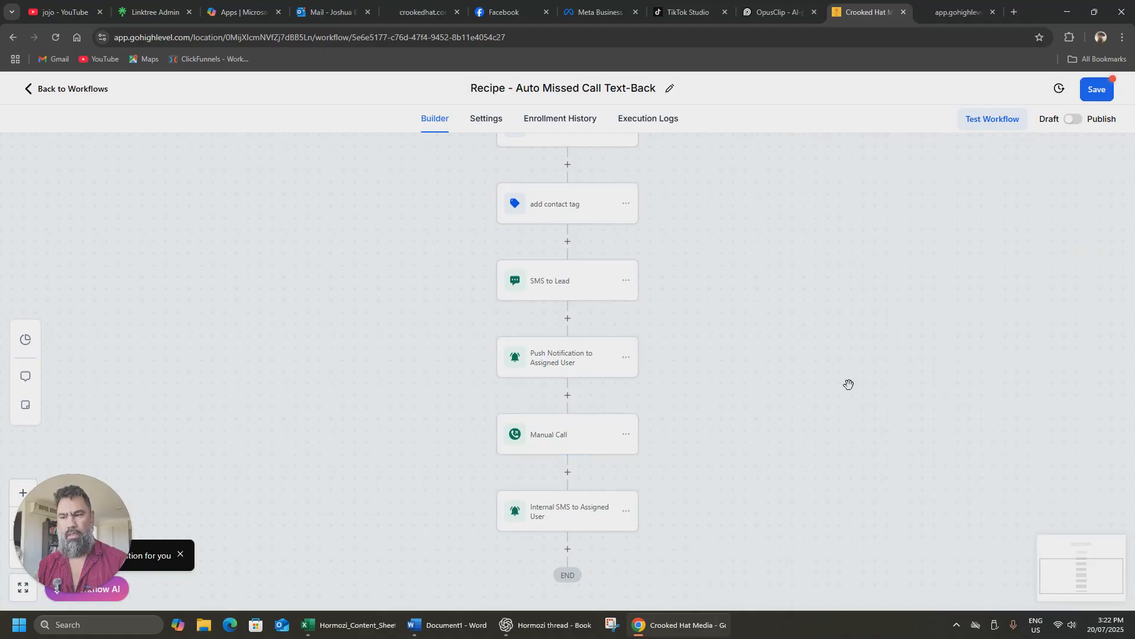
# Step: Delete only the Manual Call action from the workflow
pyautogui.click(628, 436)
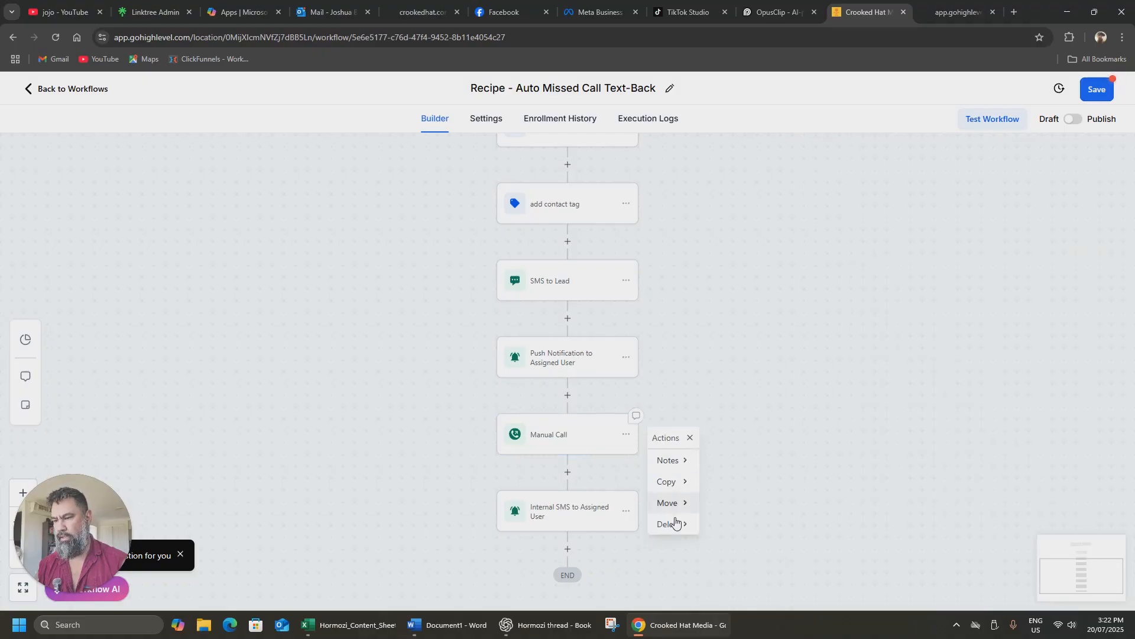
pyautogui.click(673, 524)
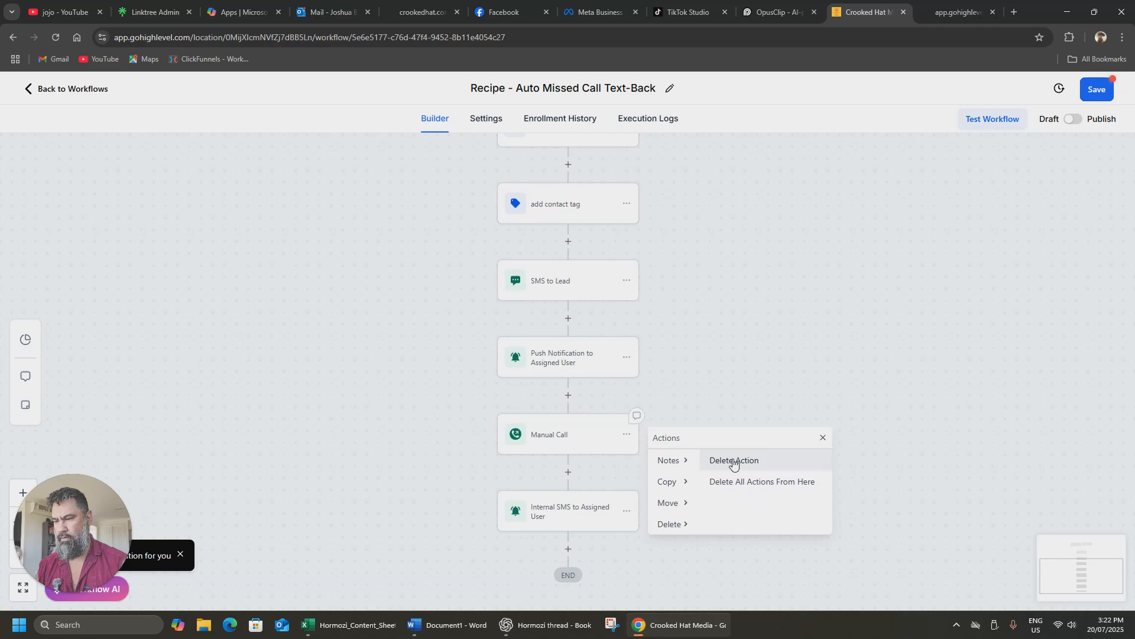
pyautogui.click(751, 466)
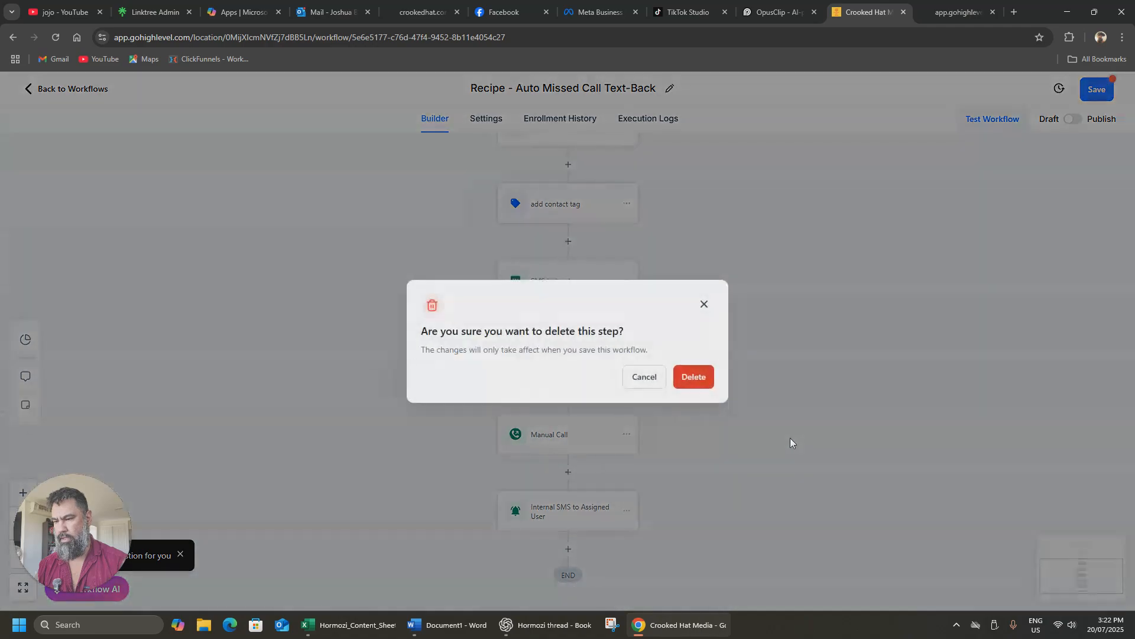
pyautogui.click(703, 383)
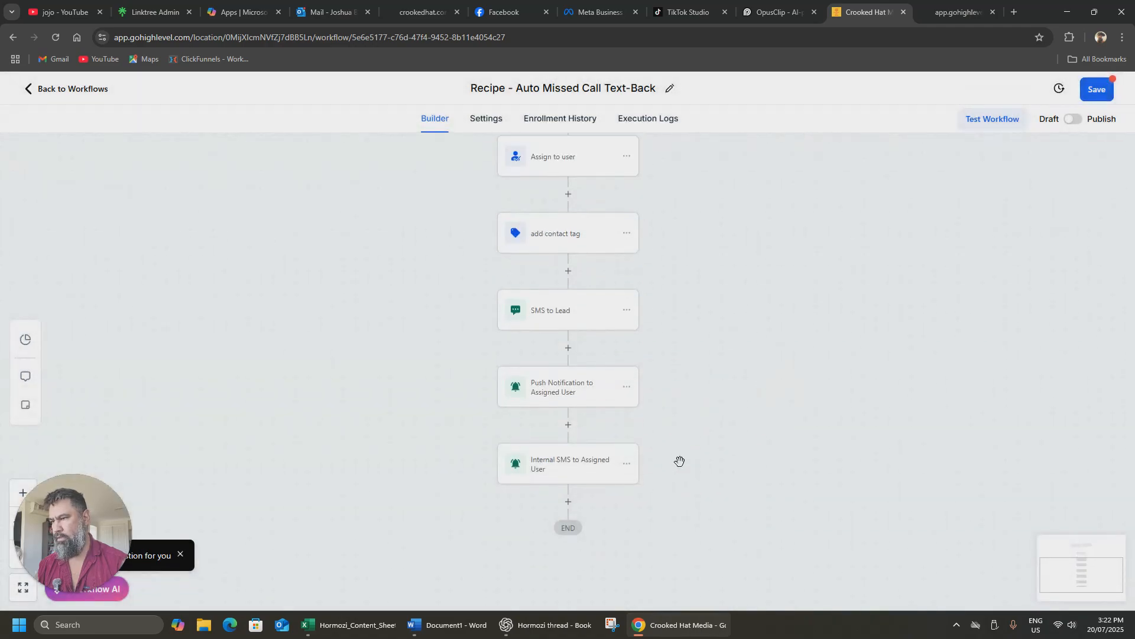
# Step: Review the missed call workflow from its trigger down, and return to the workflow list, discarding the unsaved changes
pyautogui.scroll(5, 679, 462)
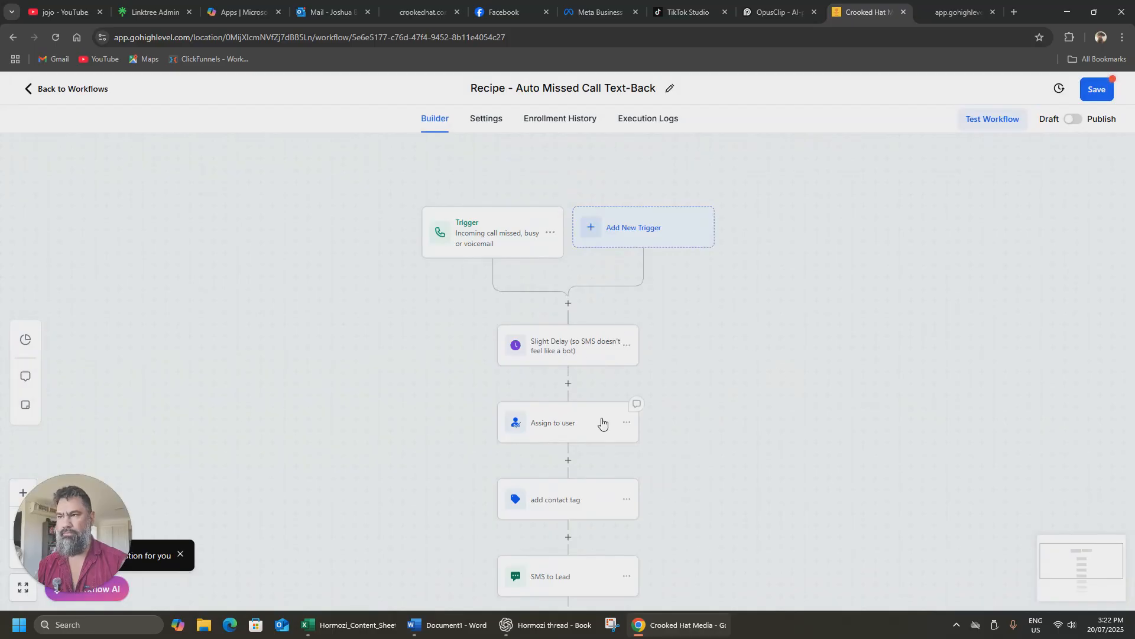
pyautogui.scroll(-1, 744, 372)
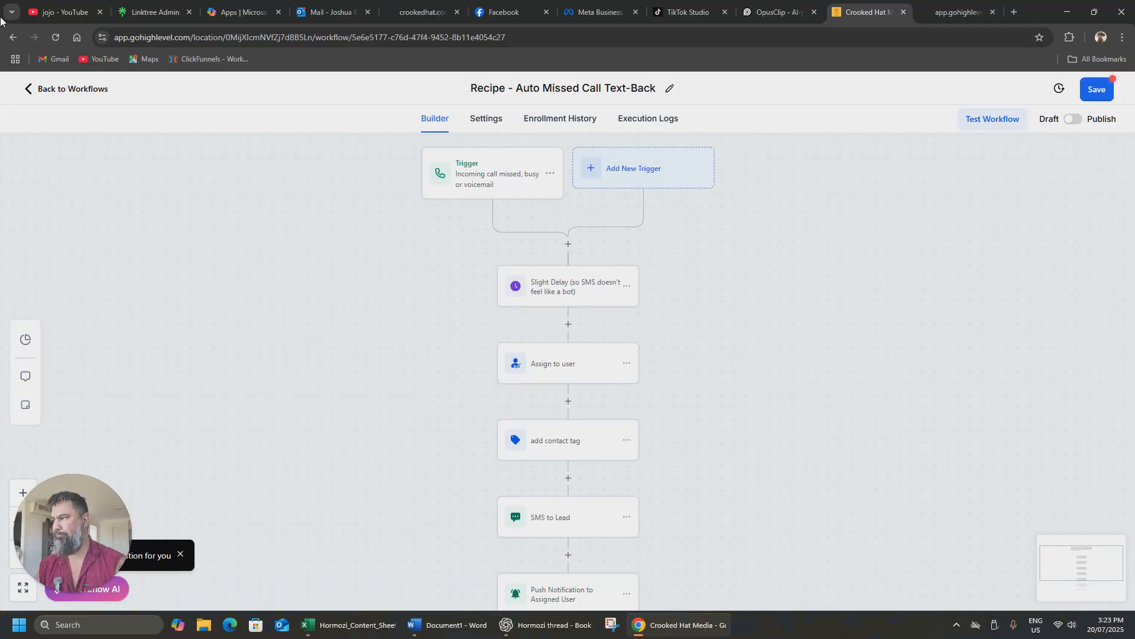
pyautogui.click(29, 89)
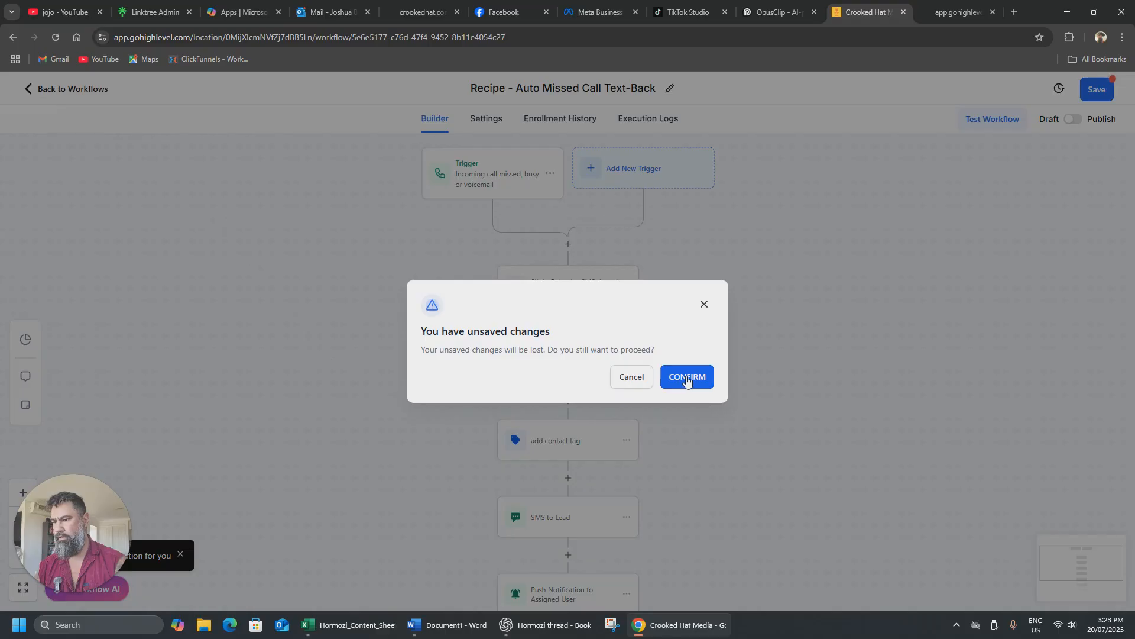
pyautogui.click(682, 379)
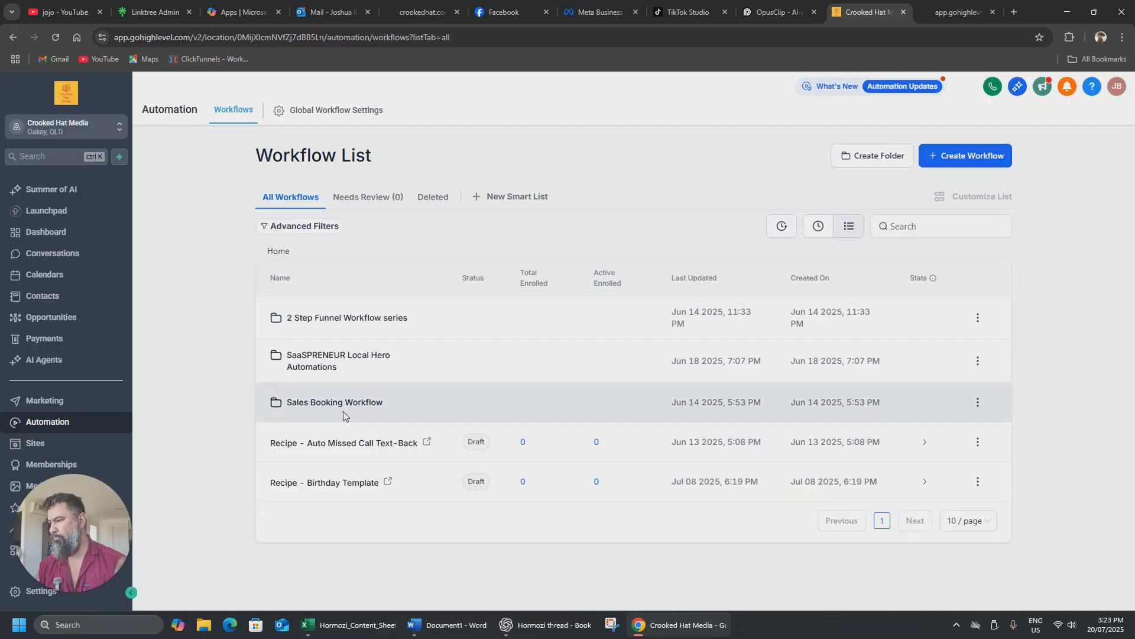
# Step: Open the "2. New Lead - Claim Confirmation + Results Call Nurture" workflow in the SaaSPRENEUR Local Hero Automations folder
pyautogui.click(323, 361)
pyautogui.scroll(-3, 414, 392)
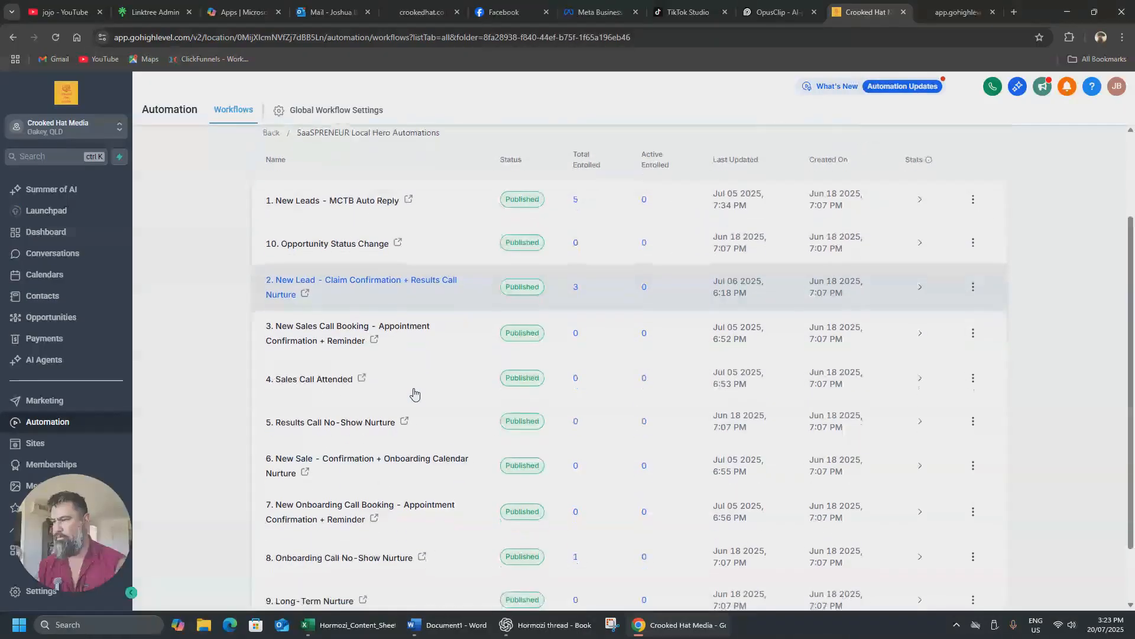
pyautogui.scroll(-1, 414, 393)
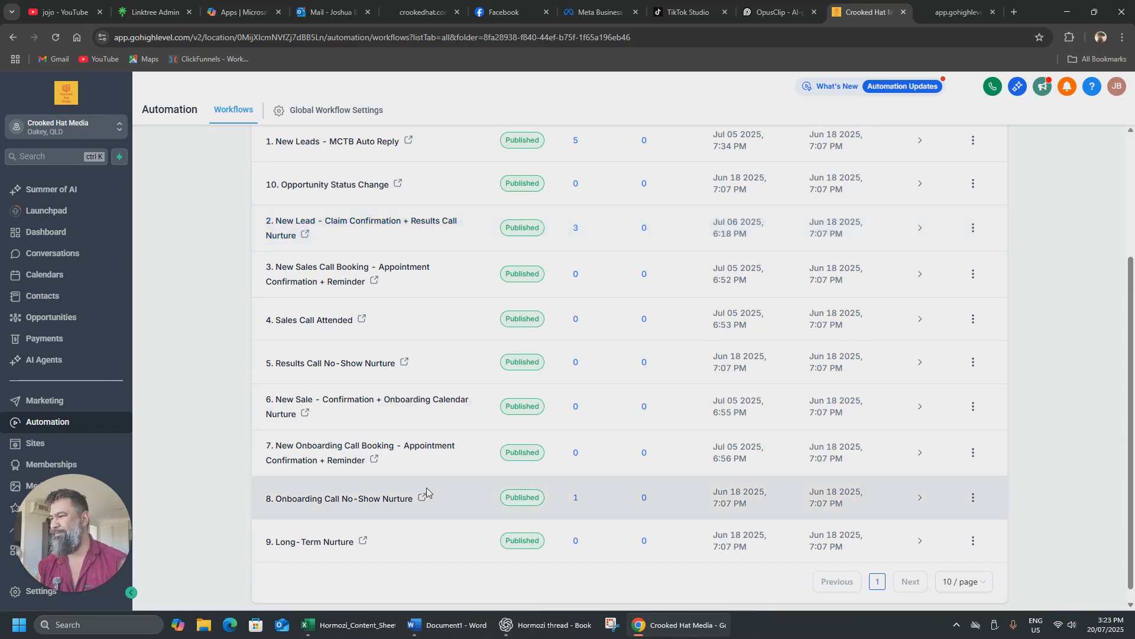
pyautogui.scroll(1, 415, 439)
pyautogui.scroll(3, 416, 438)
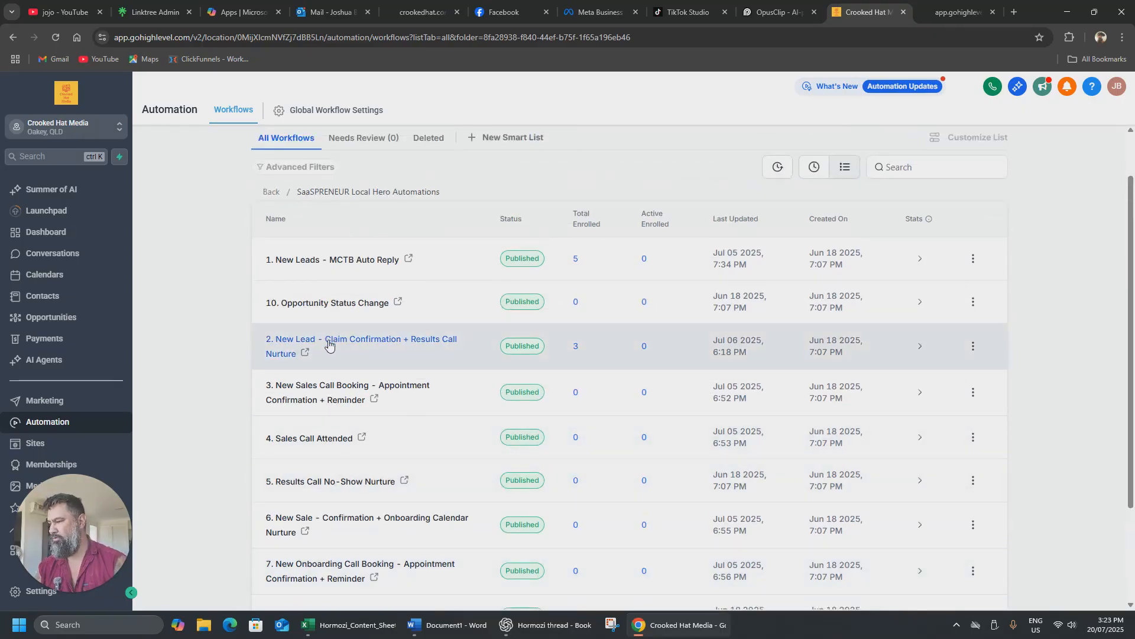
pyautogui.click(329, 345)
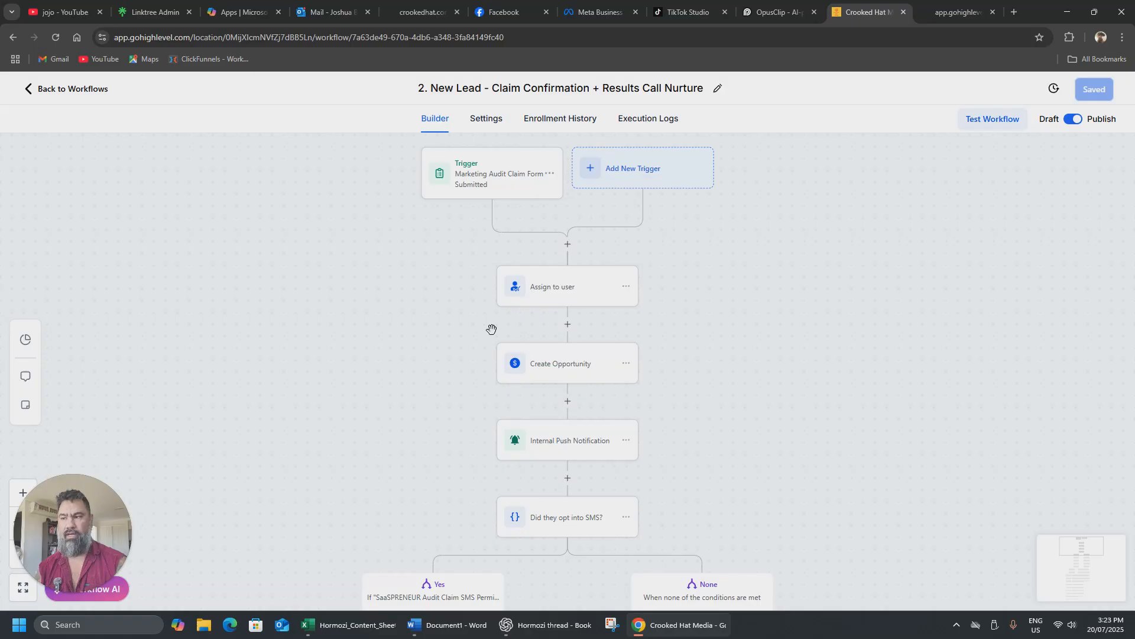
# Step: Examine the Call Connect action's call whisper and timeout in the no-reply branch, and close it without saving
pyautogui.scroll(-9, 492, 330)
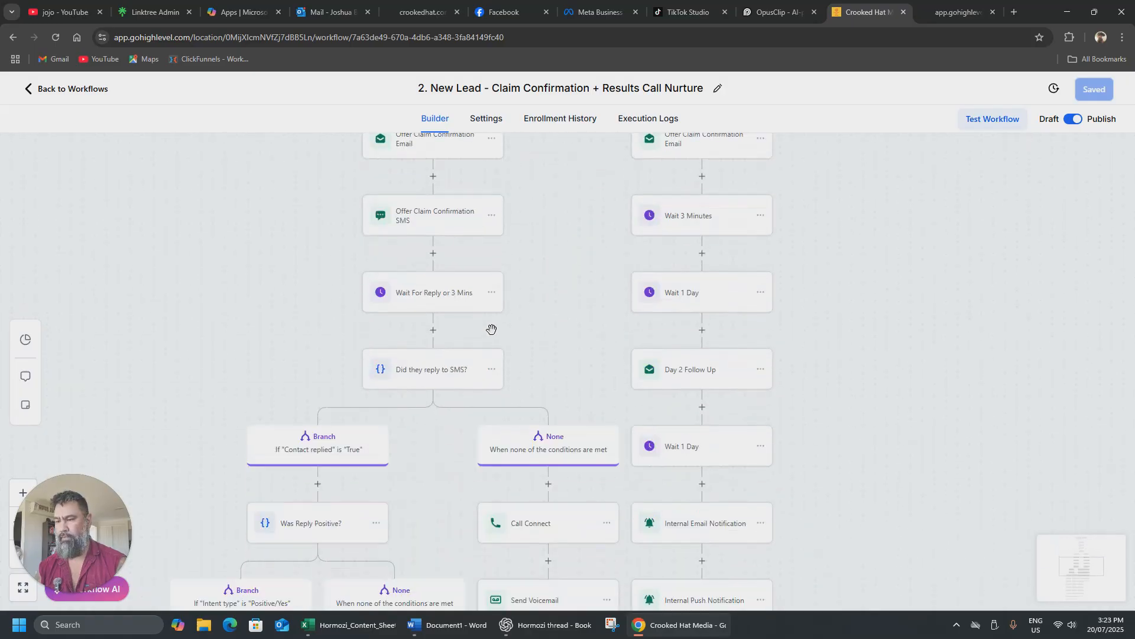
pyautogui.scroll(-4, 492, 329)
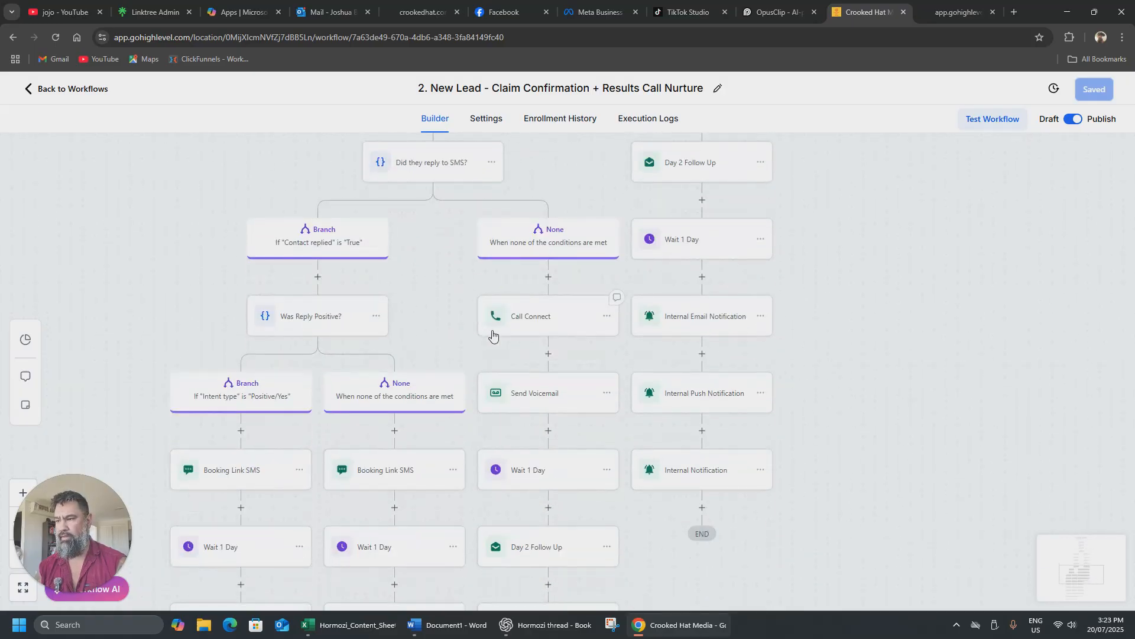
pyautogui.click(527, 324)
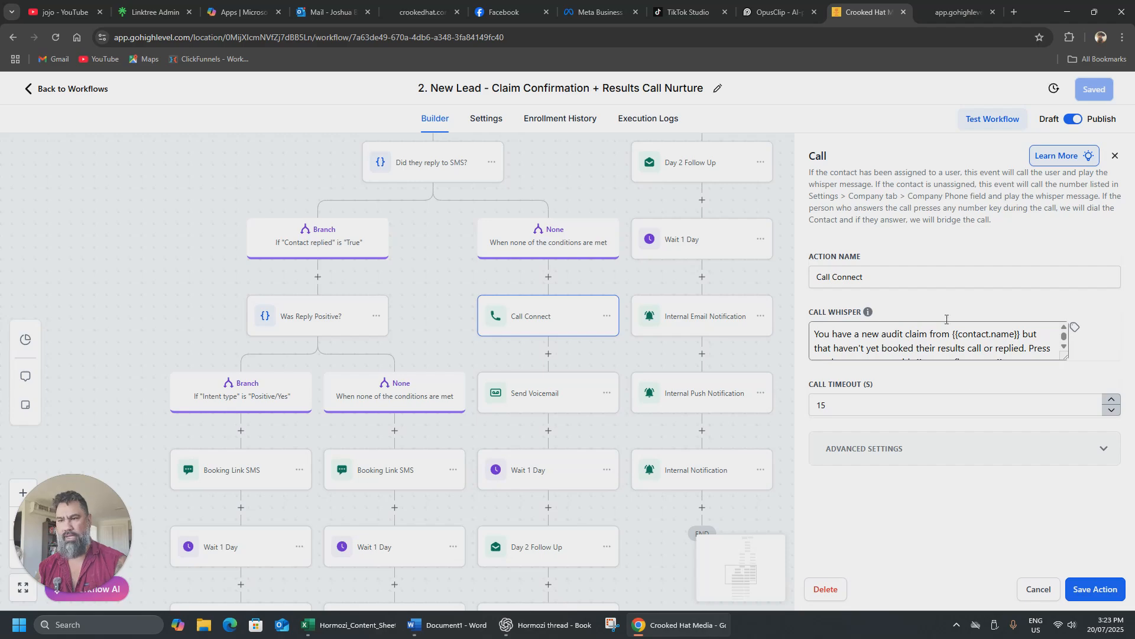
pyautogui.scroll(-1, 1039, 339)
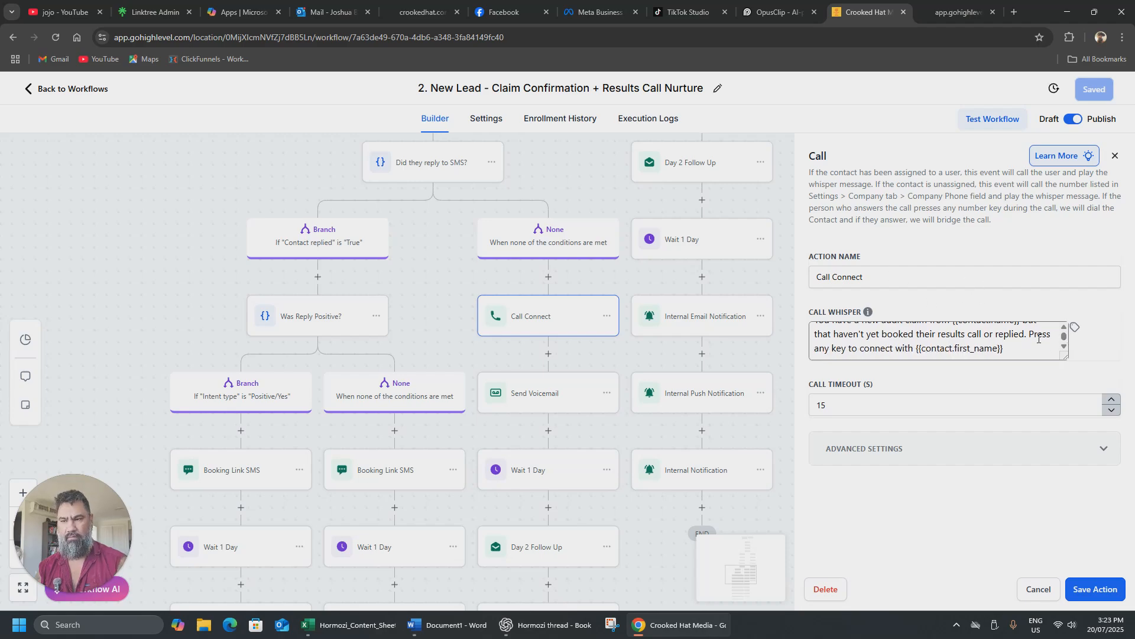
pyautogui.scroll(1, 1026, 339)
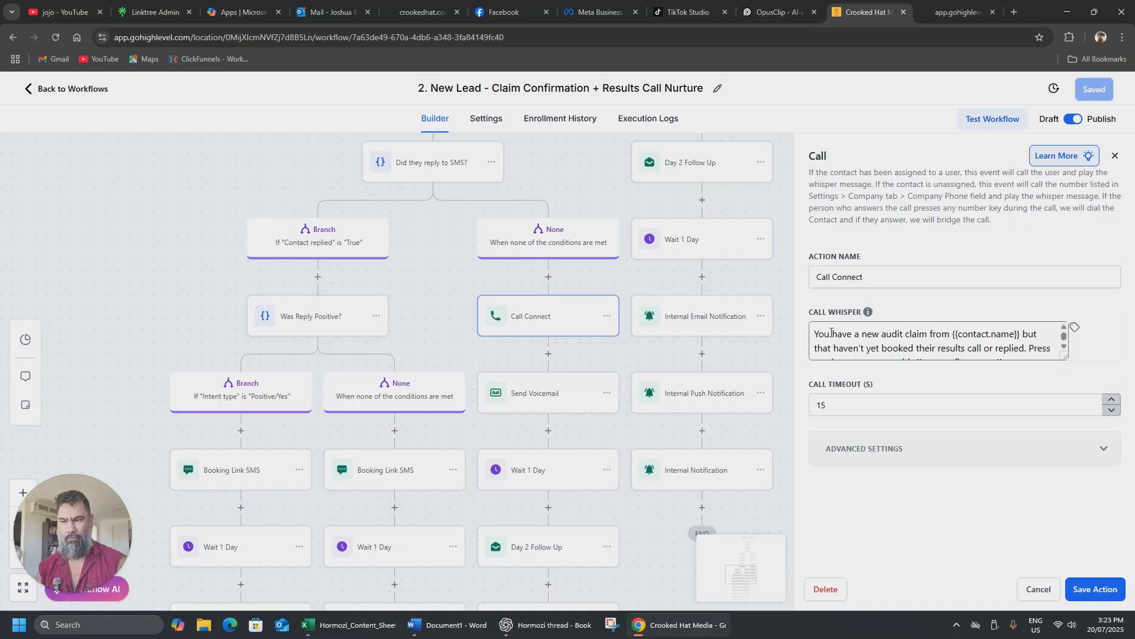
pyautogui.scroll(-1, 1032, 338)
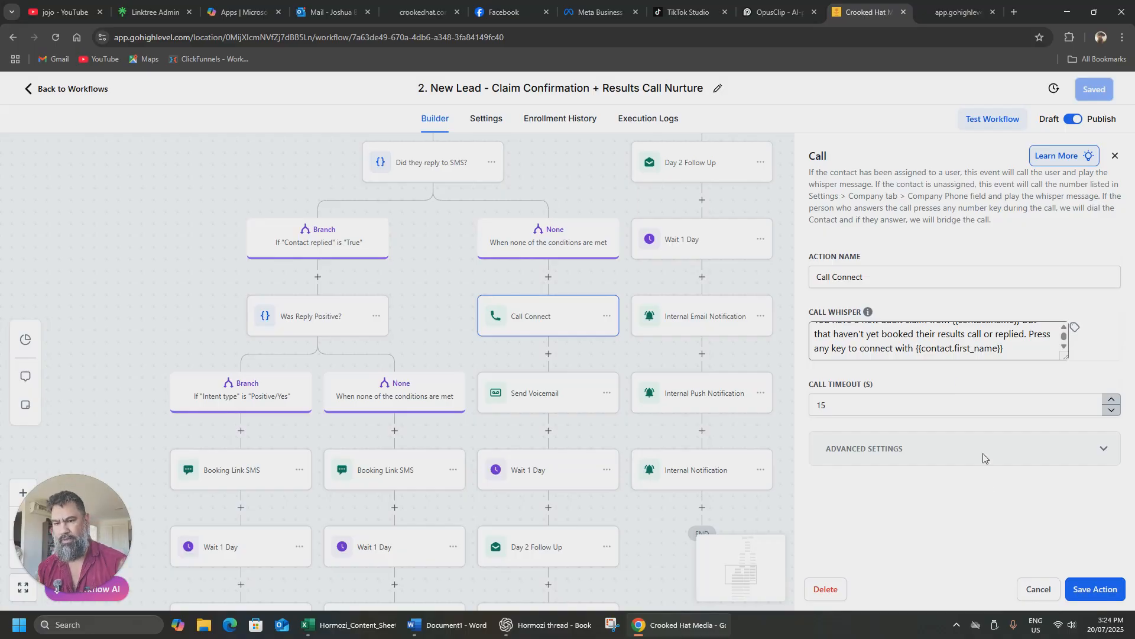
pyautogui.click(1039, 589)
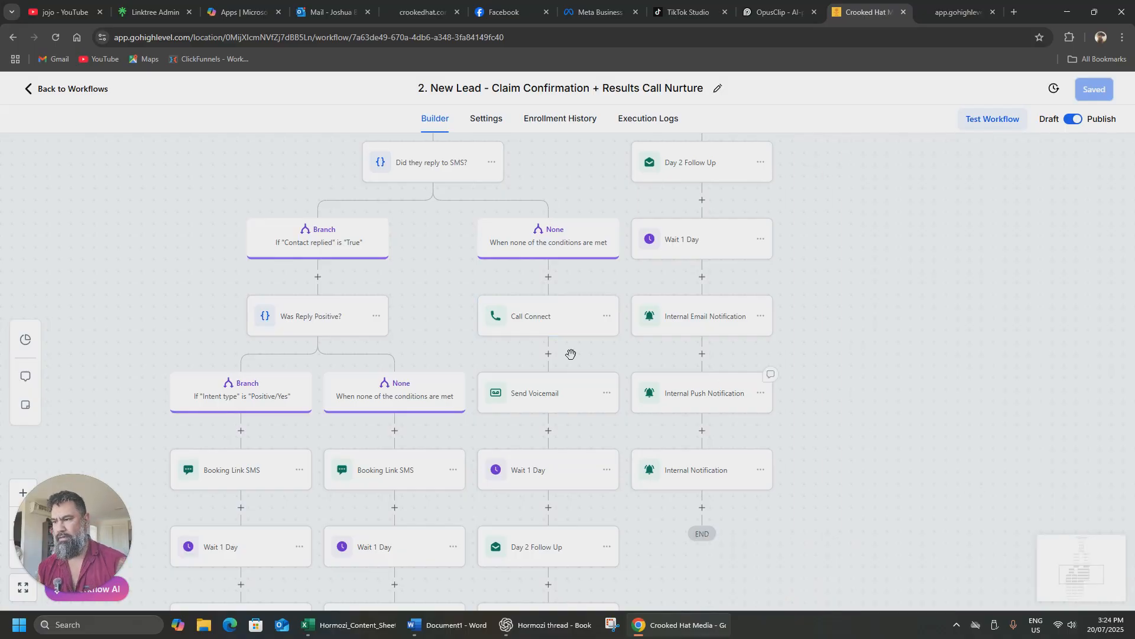
# Step: Search the actions available after Call Connect for "connect", check the Connect To Call action's requirement, and close without adding anything
pyautogui.click(548, 354)
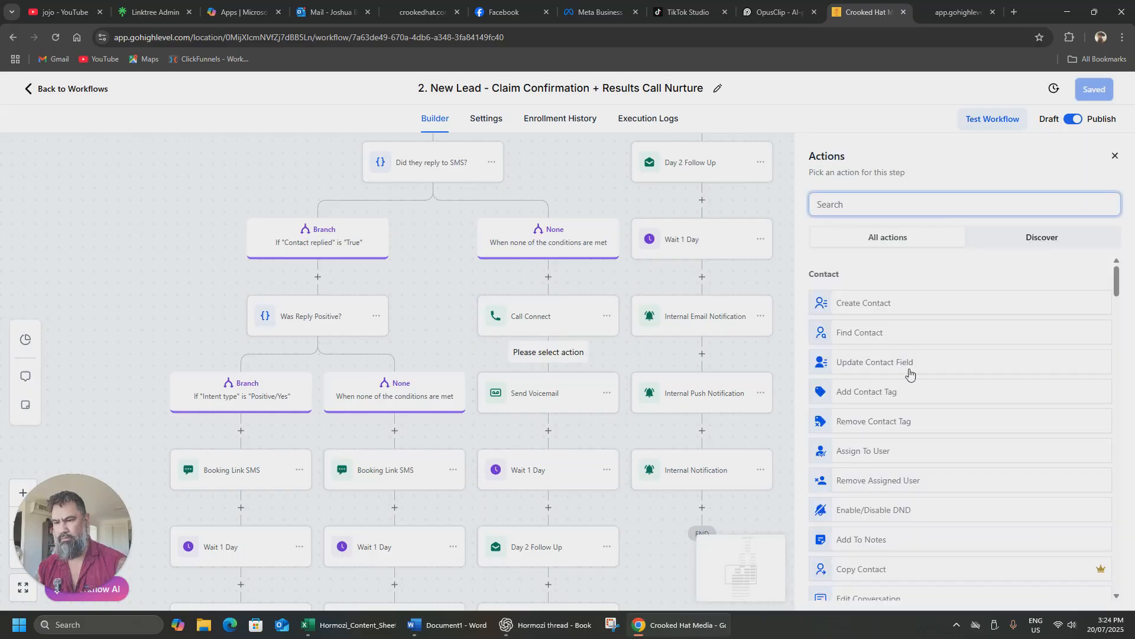
pyautogui.scroll(-5, 895, 355)
pyautogui.scroll(-5, 896, 346)
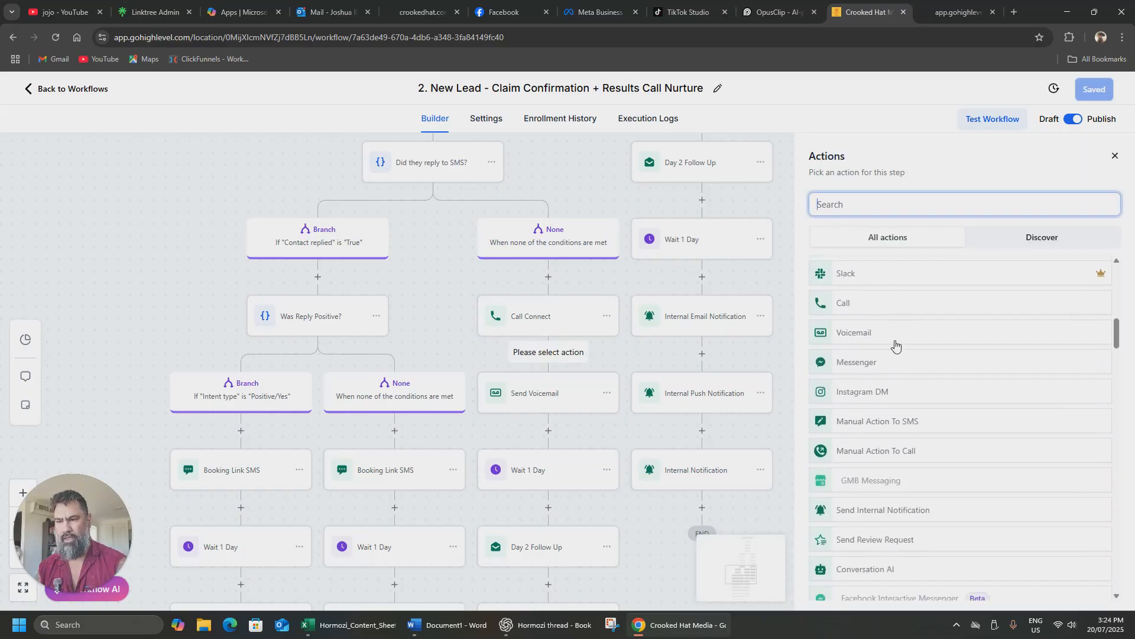
pyautogui.scroll(-15, 896, 346)
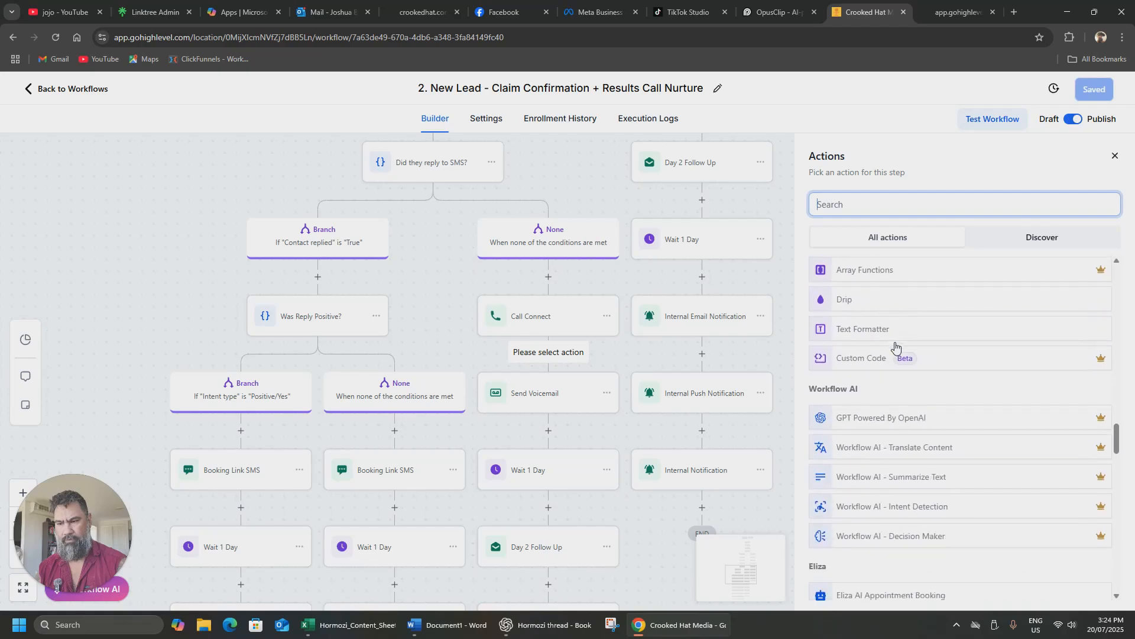
pyautogui.scroll(-10, 895, 347)
pyautogui.click(880, 206)
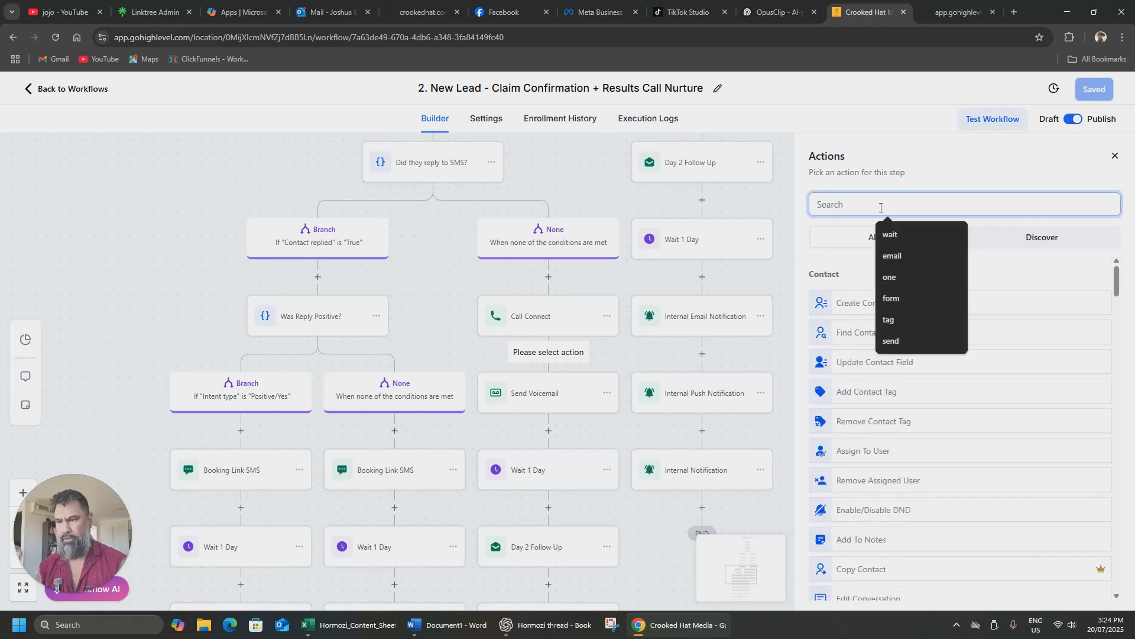
pyautogui.write('con')
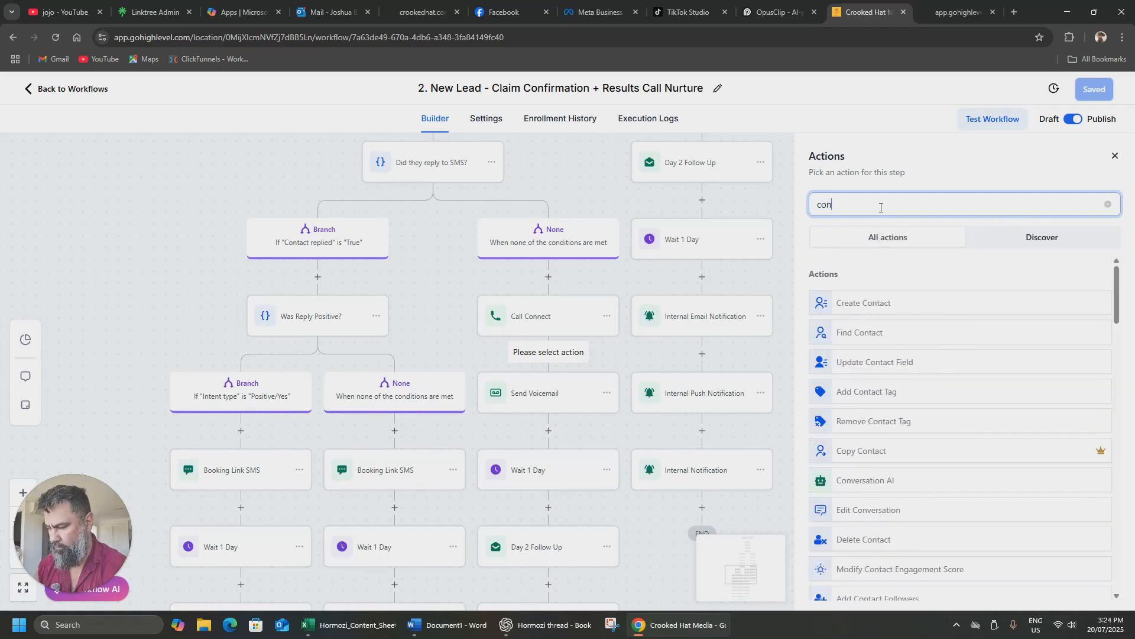
pyautogui.write('nect')
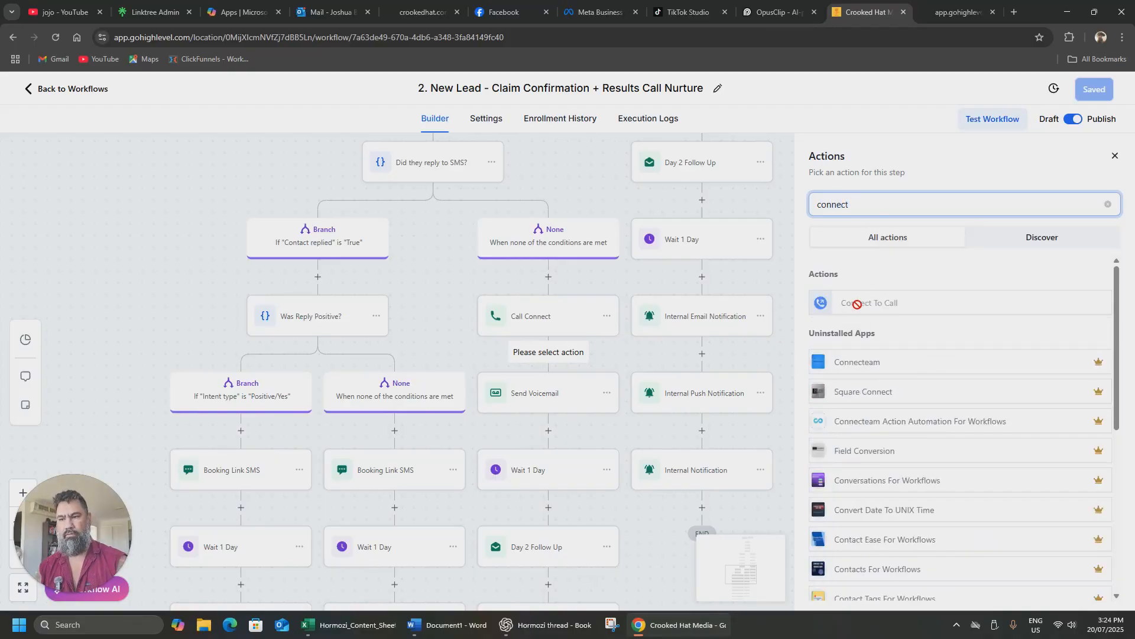
pyautogui.moveTo(865, 302)
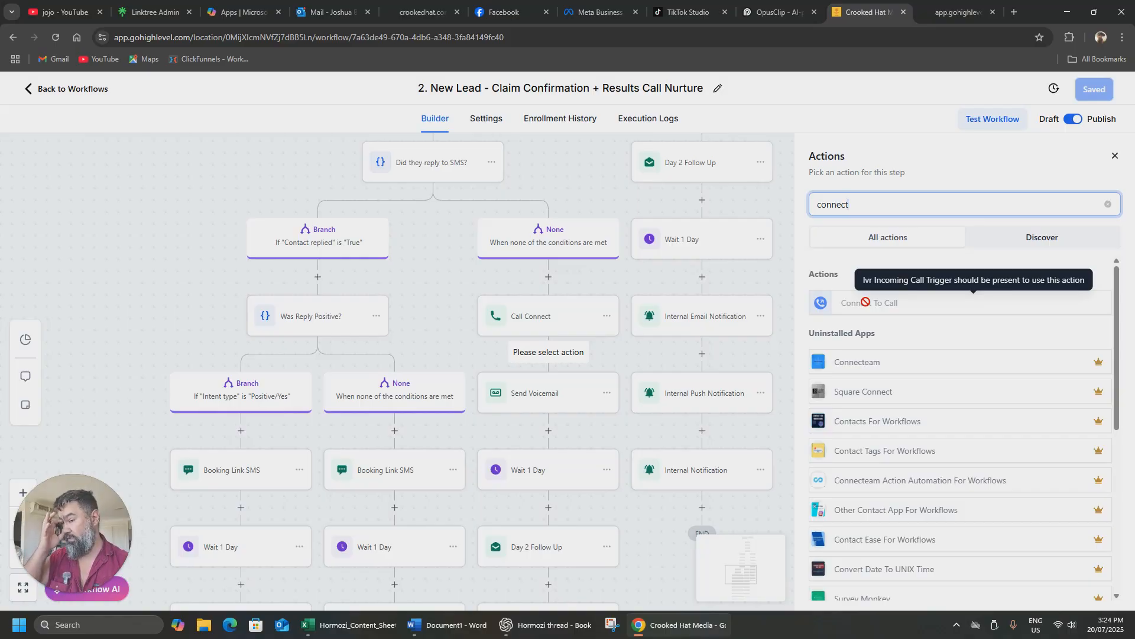
pyautogui.click(1115, 156)
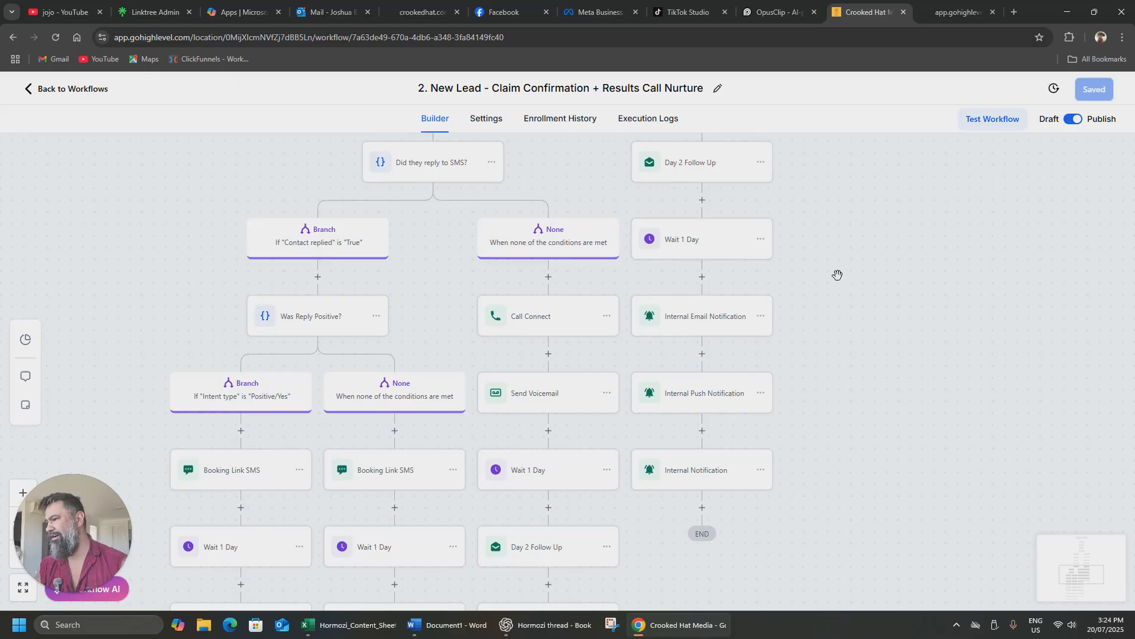
# Step: Review the new lead workflow from its trigger to the SMS opt-in split, and return to the top level of the workflow list
pyautogui.scroll(10, 838, 275)
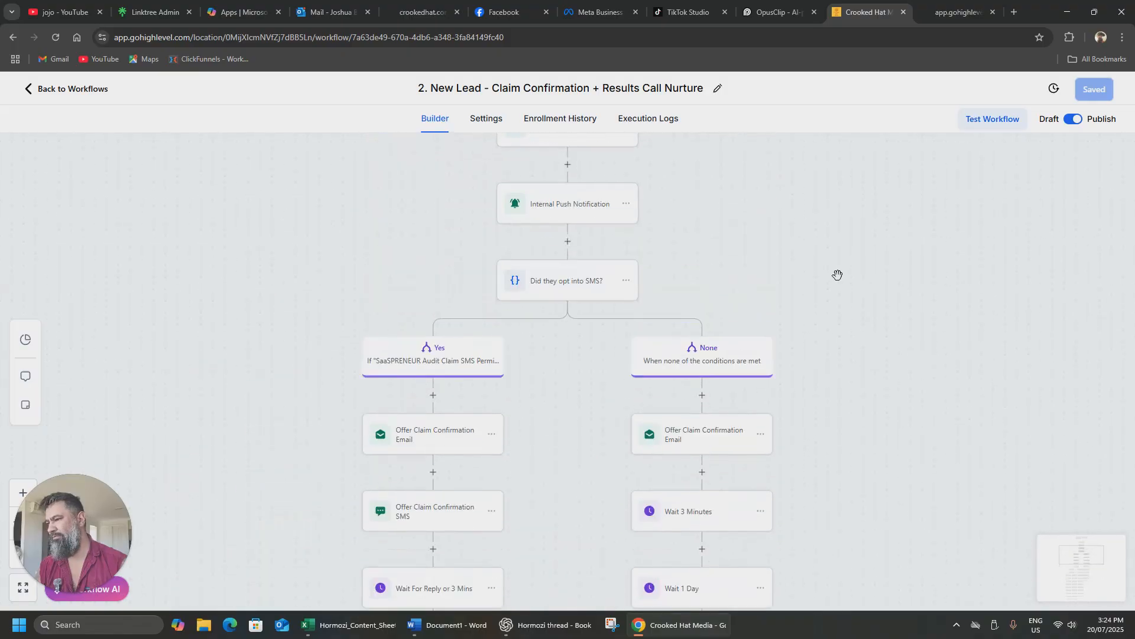
pyautogui.scroll(3, 838, 275)
pyautogui.scroll(-2, 837, 275)
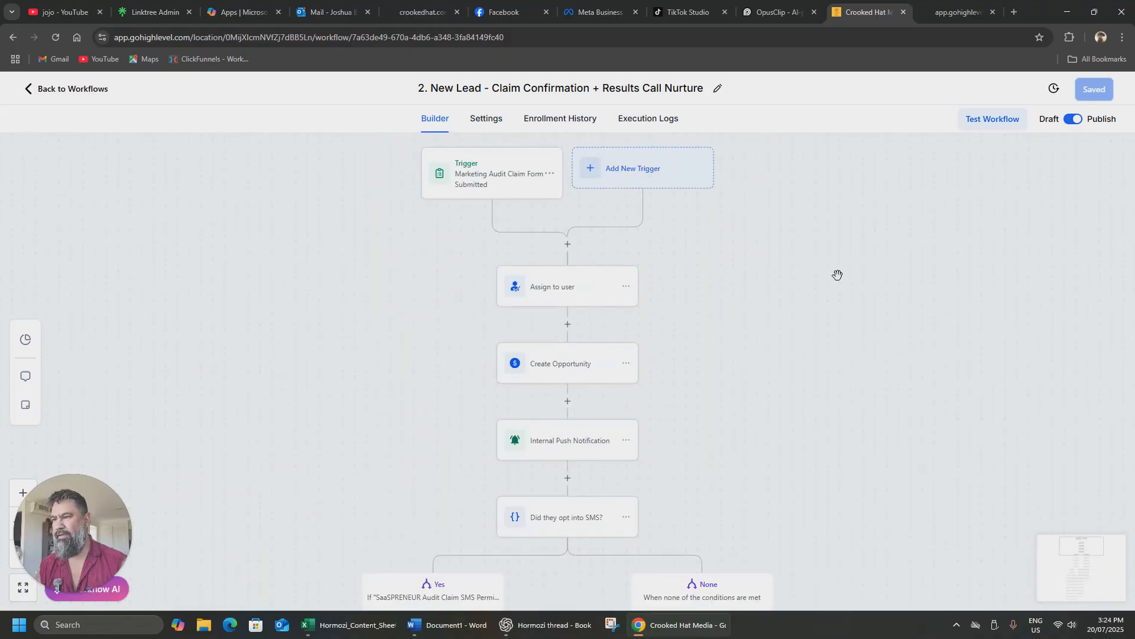
pyautogui.scroll(1, 837, 275)
pyautogui.click(53, 90)
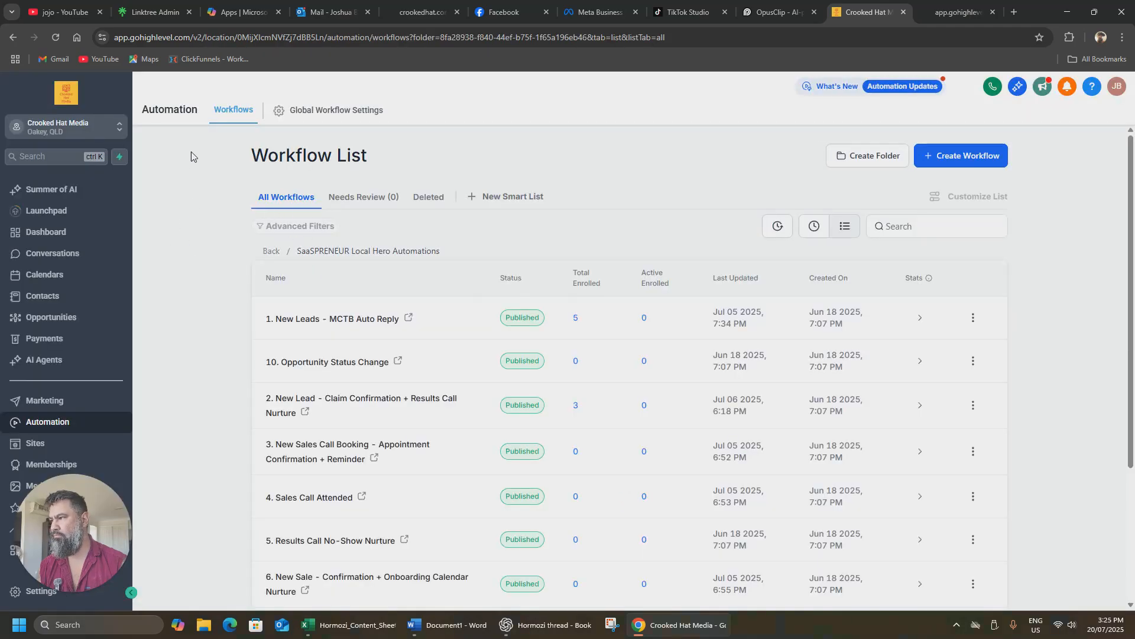
pyautogui.click(240, 116)
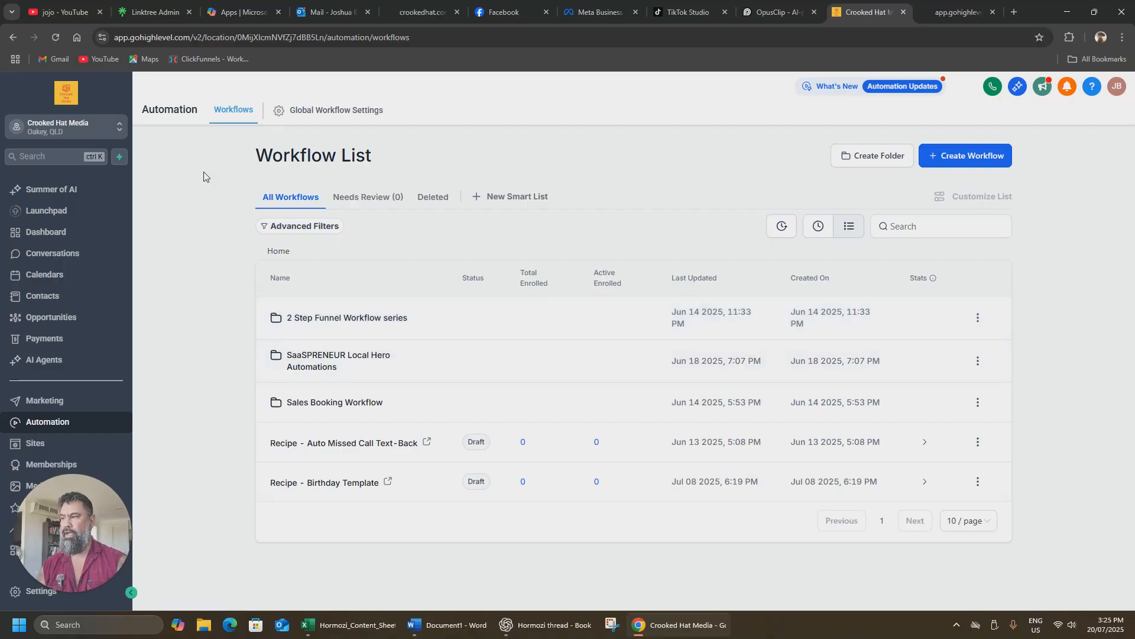
pyautogui.moveTo(234, 162); pyautogui.dragTo(449, 167)
pyautogui.click(605, 155)
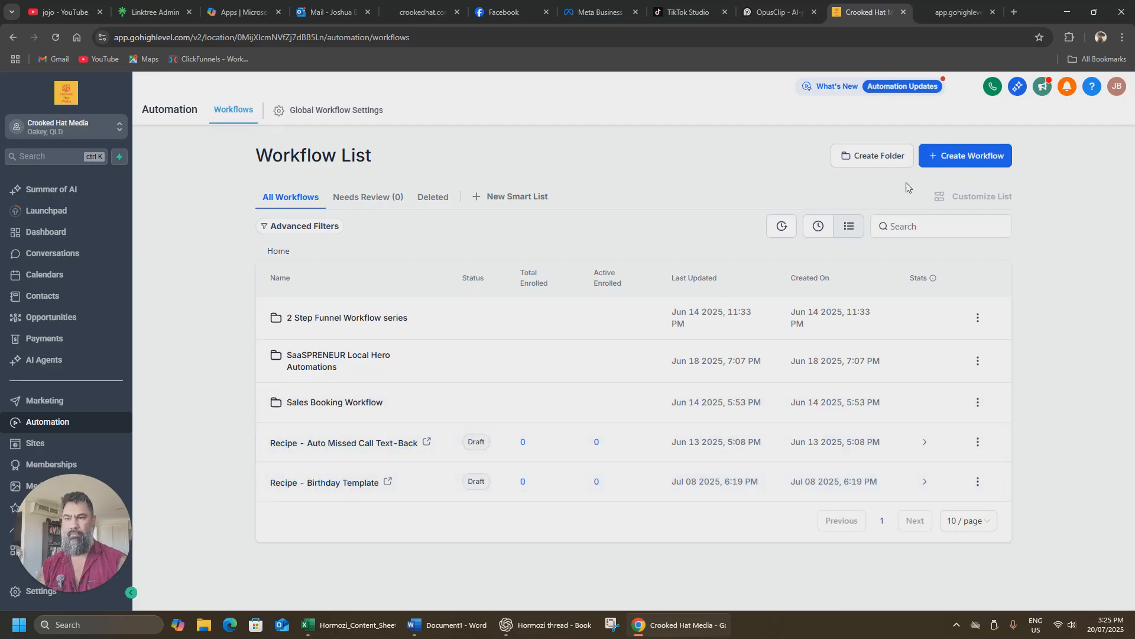
# Step: Start a new workflow from a template and browse the template library, loading more recipes
pyautogui.click(961, 155)
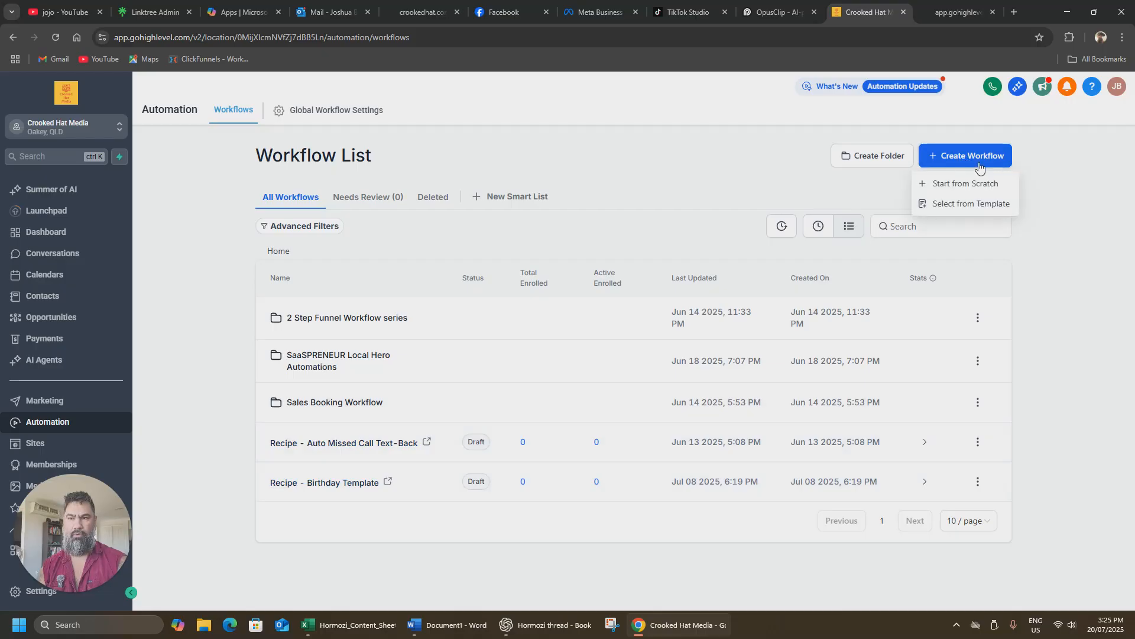
pyautogui.click(950, 205)
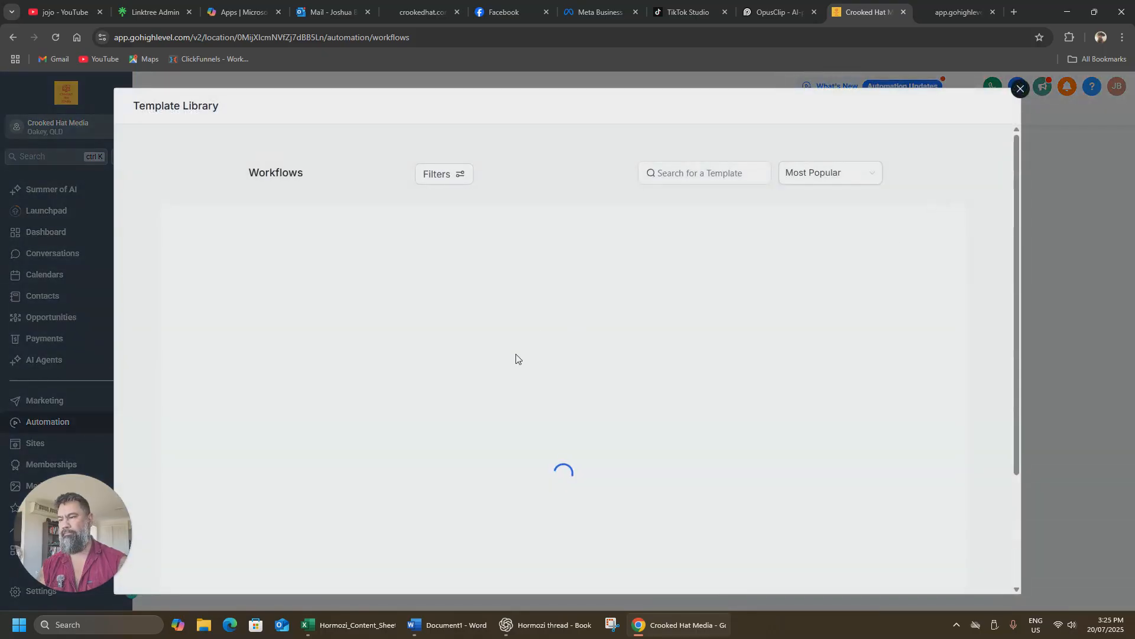
pyautogui.scroll(-7, 516, 359)
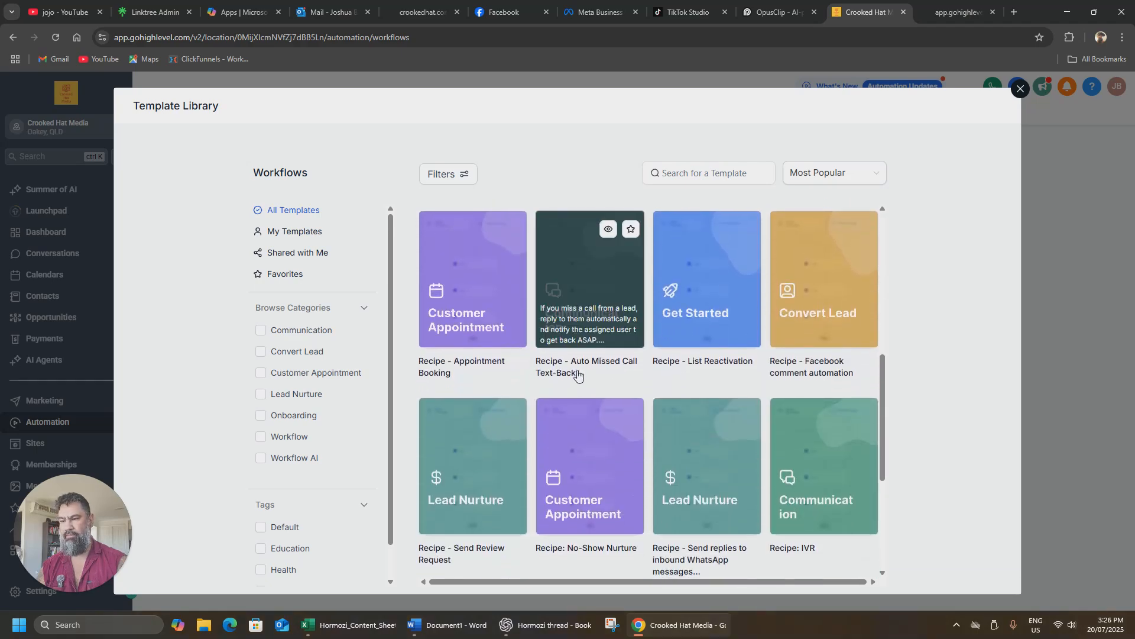
pyautogui.scroll(-4, 580, 367)
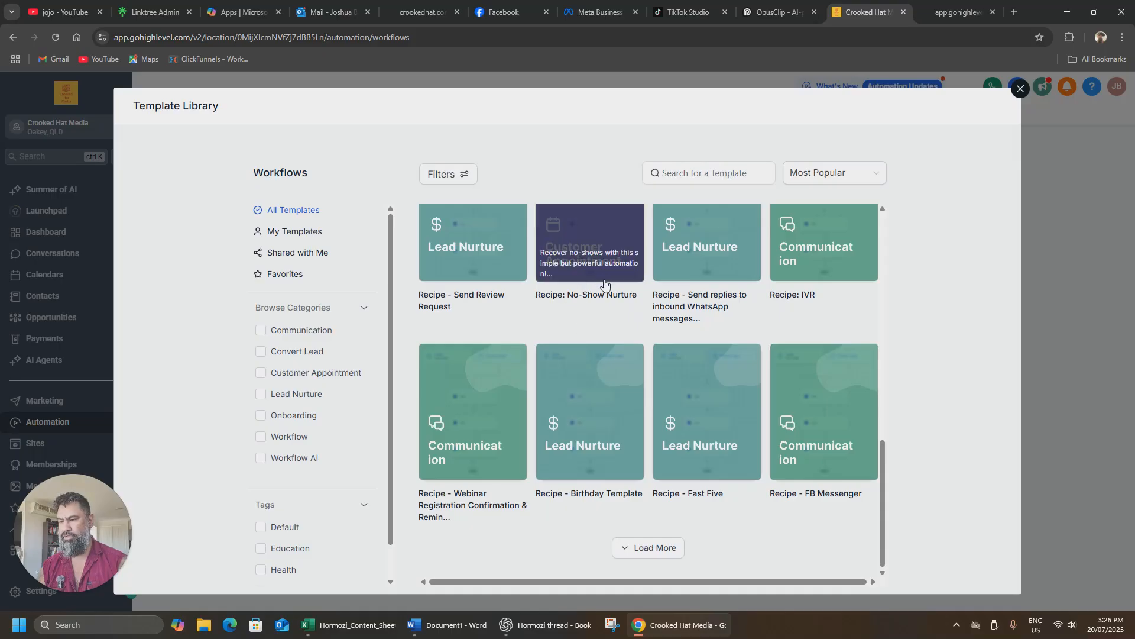
pyautogui.moveTo(705, 493)
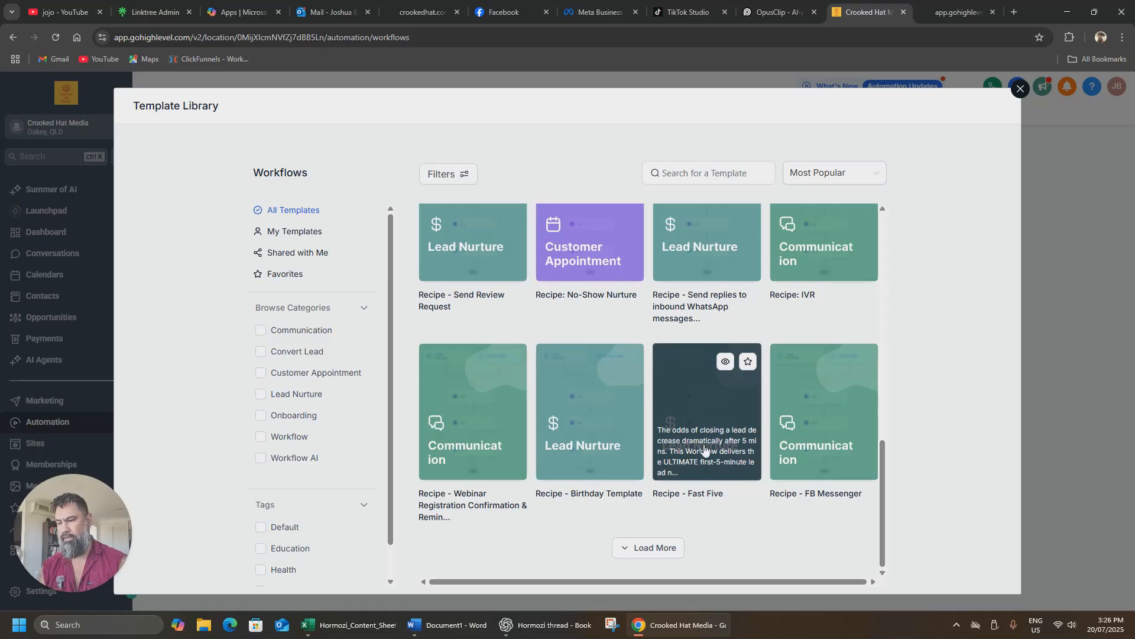
pyautogui.click(664, 549)
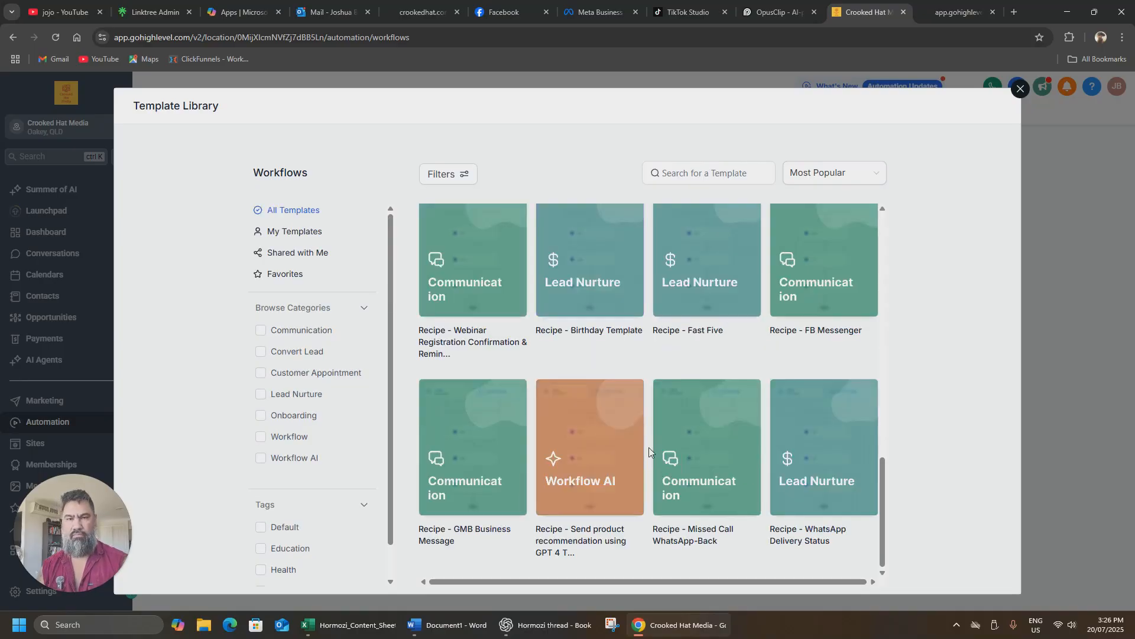
pyautogui.moveTo(704, 441)
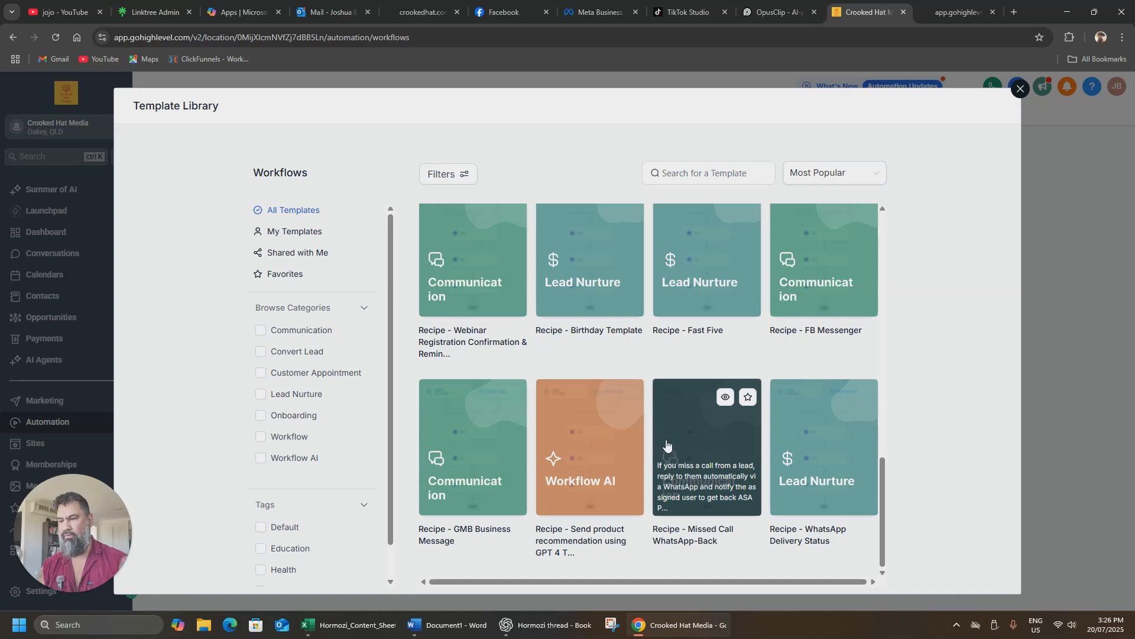
# Step: Create the workflow from the "Recipe - Fast Five" lead nurture template
pyautogui.scroll(3, 668, 445)
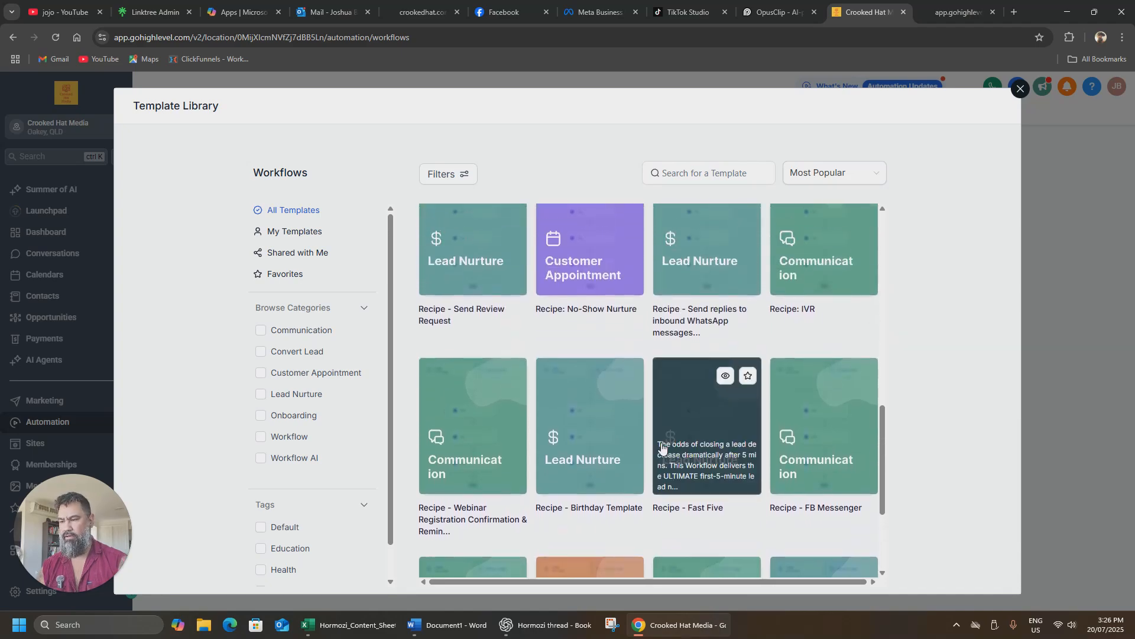
pyautogui.click(715, 429)
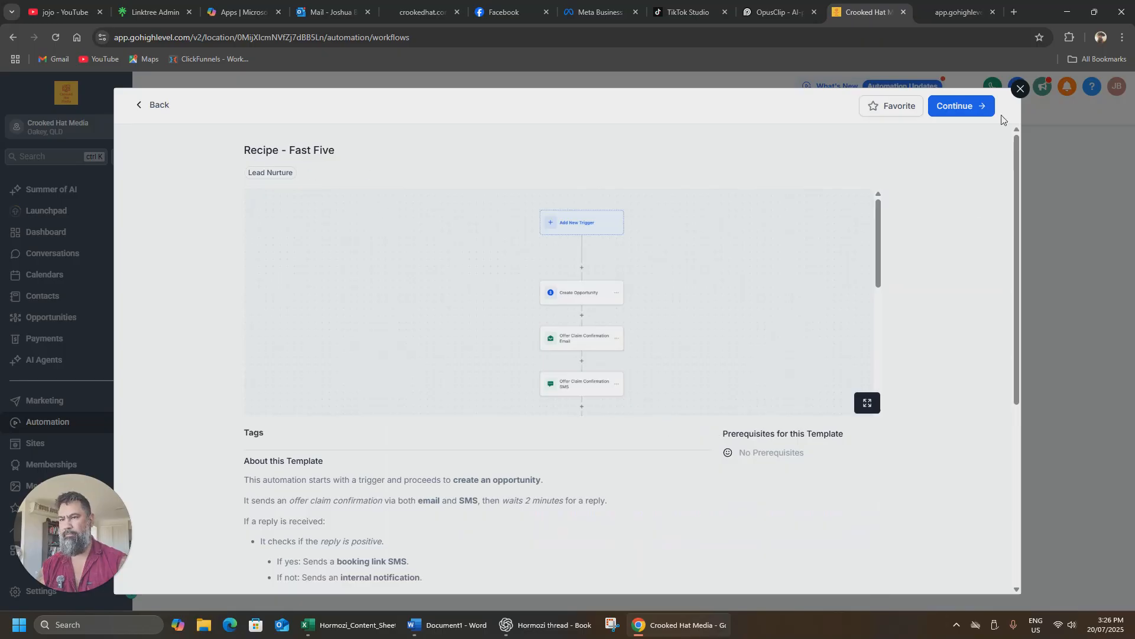
pyautogui.click(959, 110)
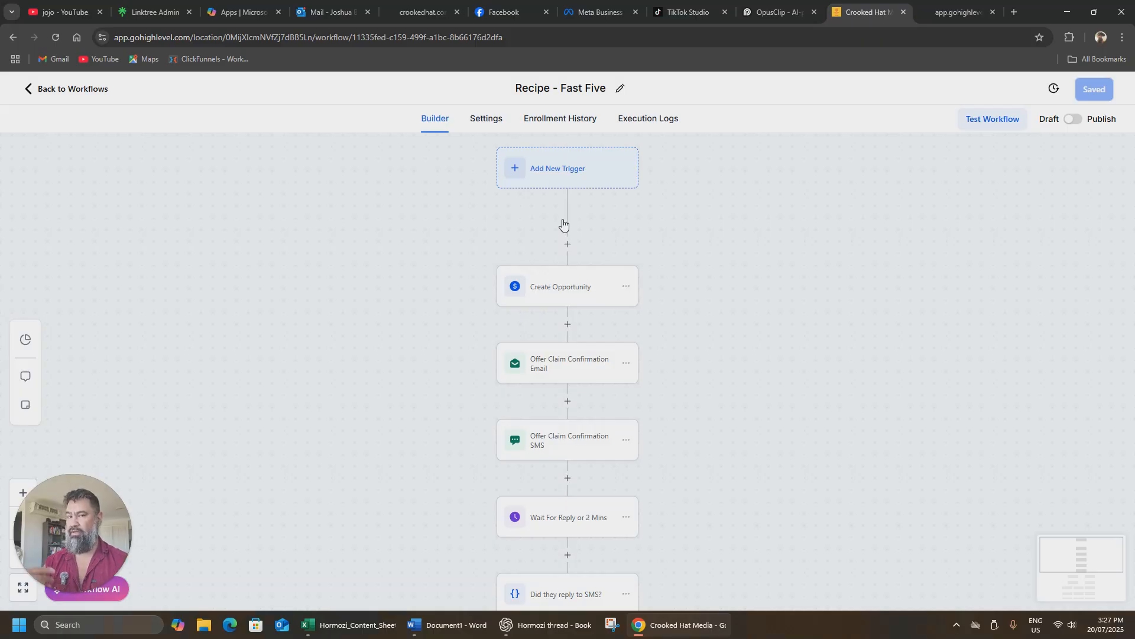
# Step: Add a Form Submitted trigger to the Fast Five workflow after looking through the available triggers
pyautogui.click(514, 172)
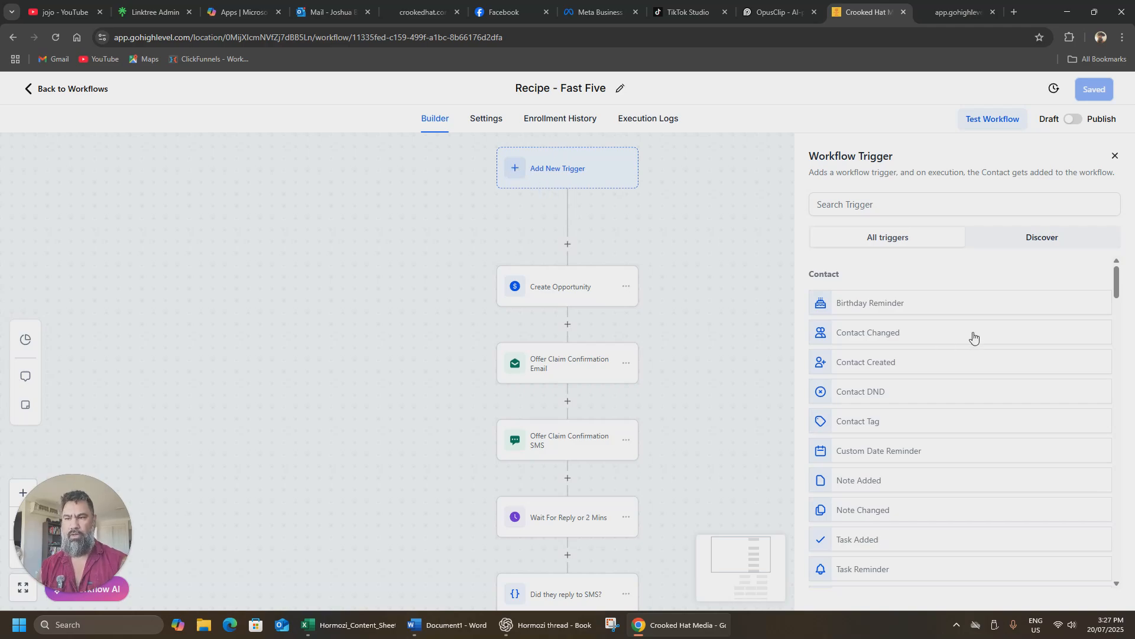
pyautogui.scroll(-3, 902, 349)
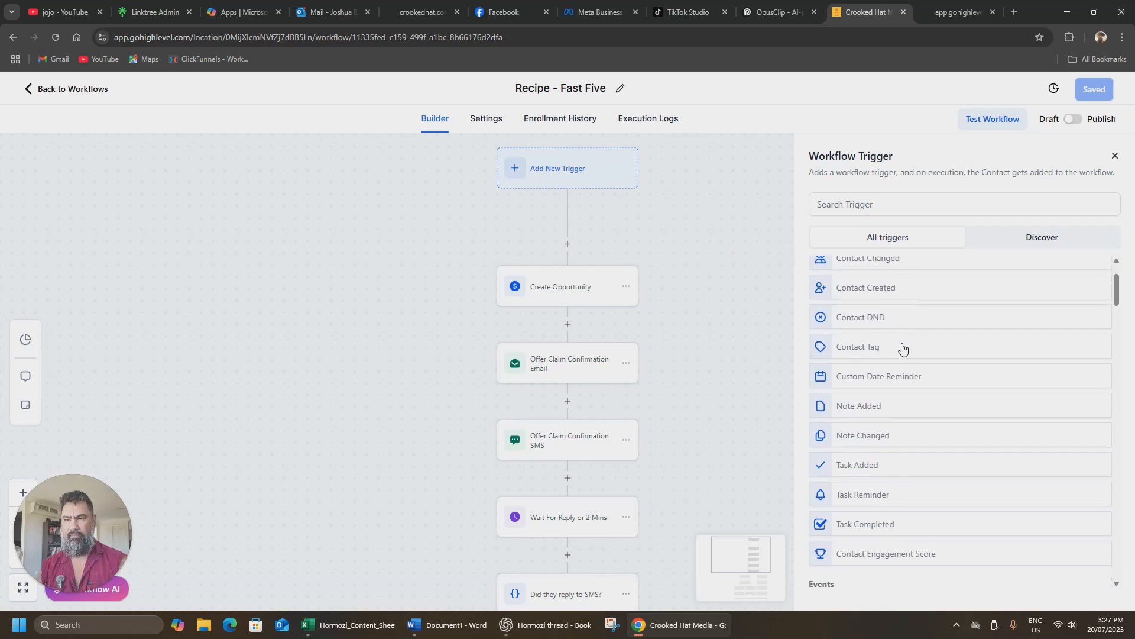
pyautogui.scroll(-4, 903, 349)
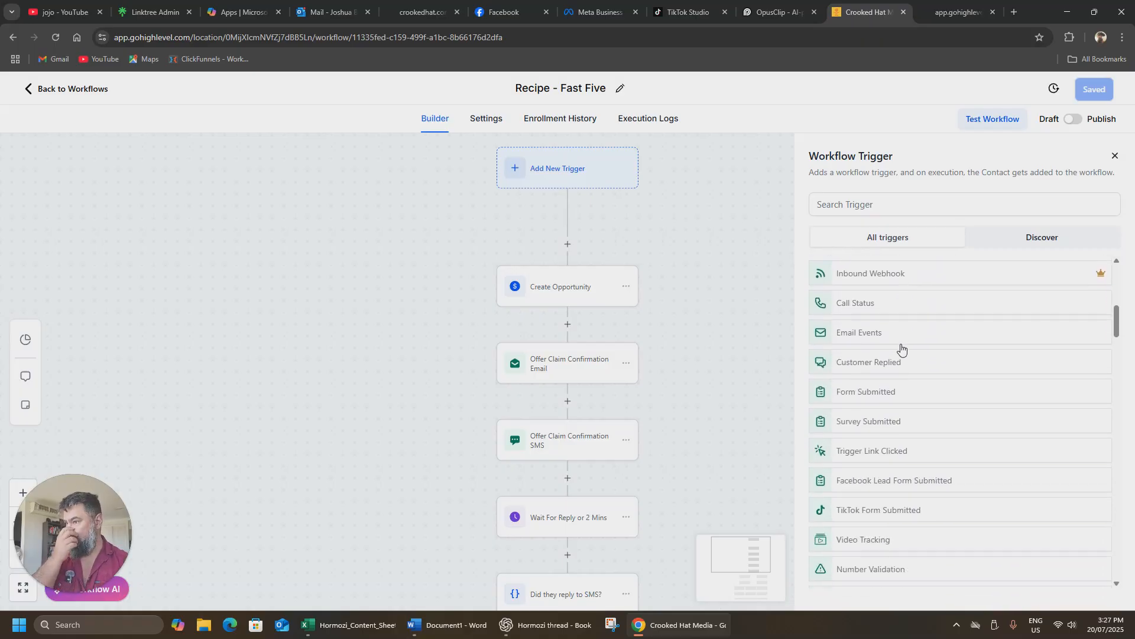
pyautogui.scroll(-3, 904, 345)
pyautogui.scroll(-4, 903, 345)
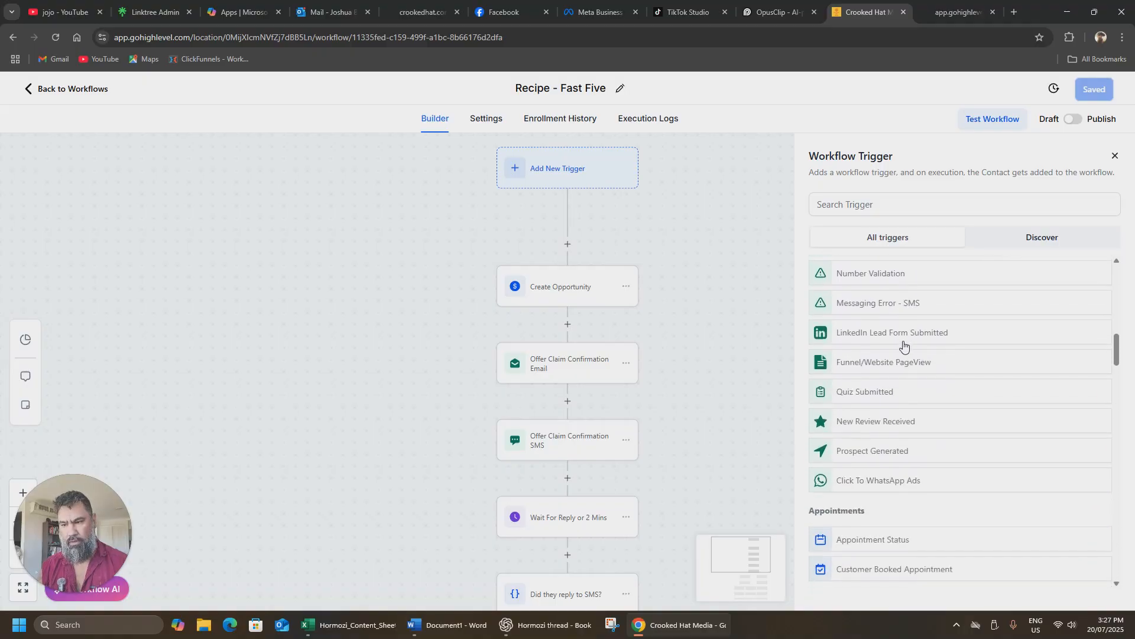
pyautogui.scroll(4, 904, 345)
pyautogui.scroll(3, 911, 389)
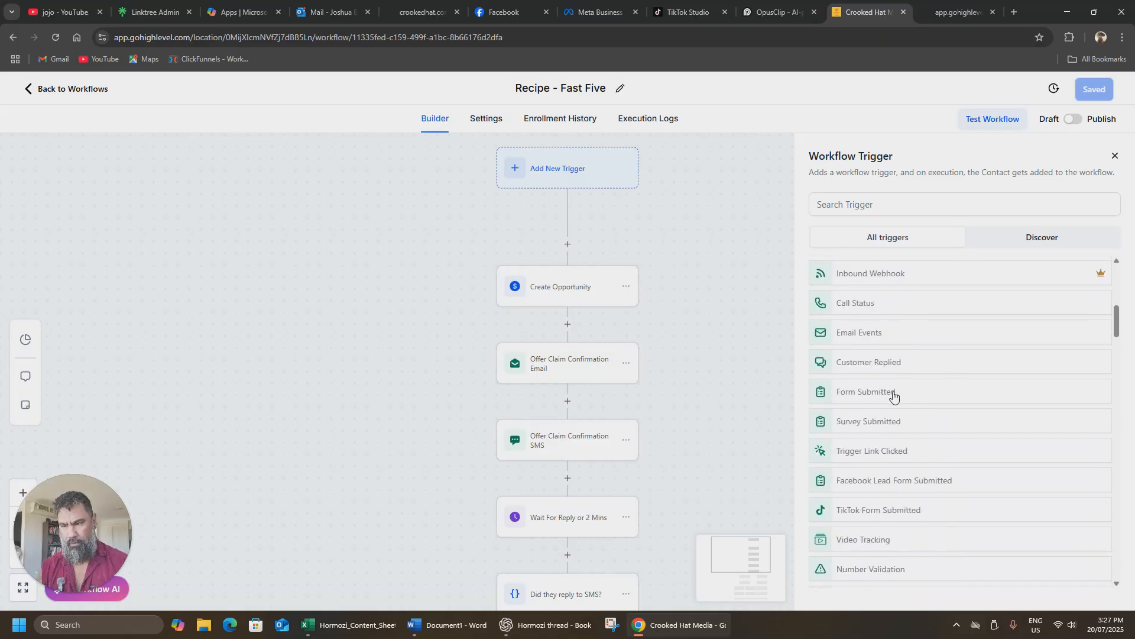
pyautogui.click(901, 393)
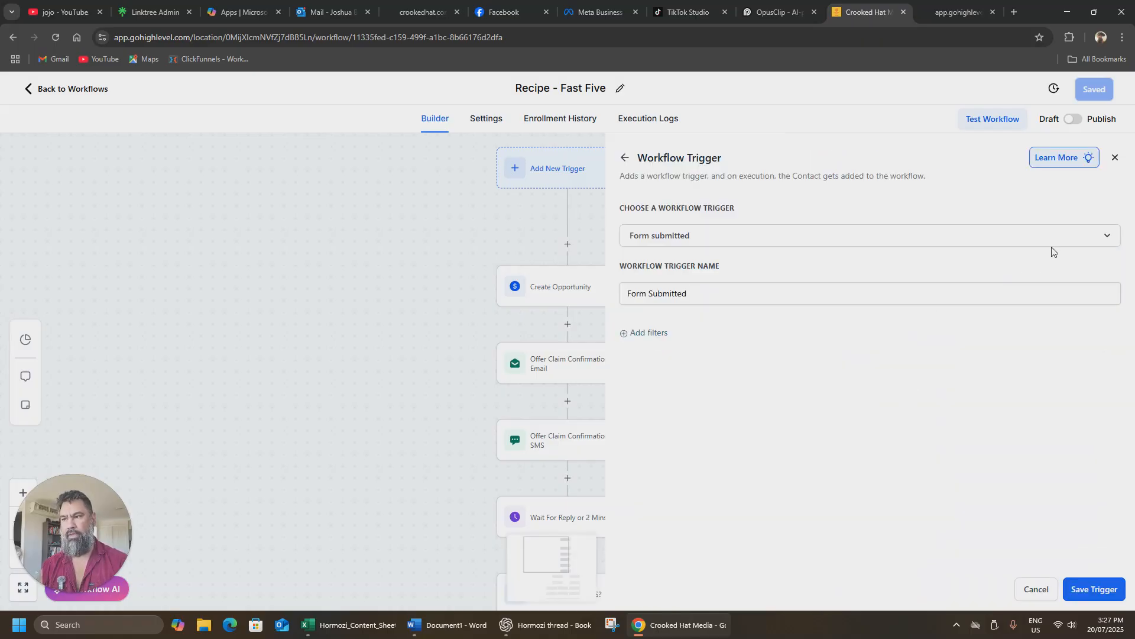
# Step: Look through the alternative trigger types and their descriptions, and close the list without changing the trigger
pyautogui.click(1093, 244)
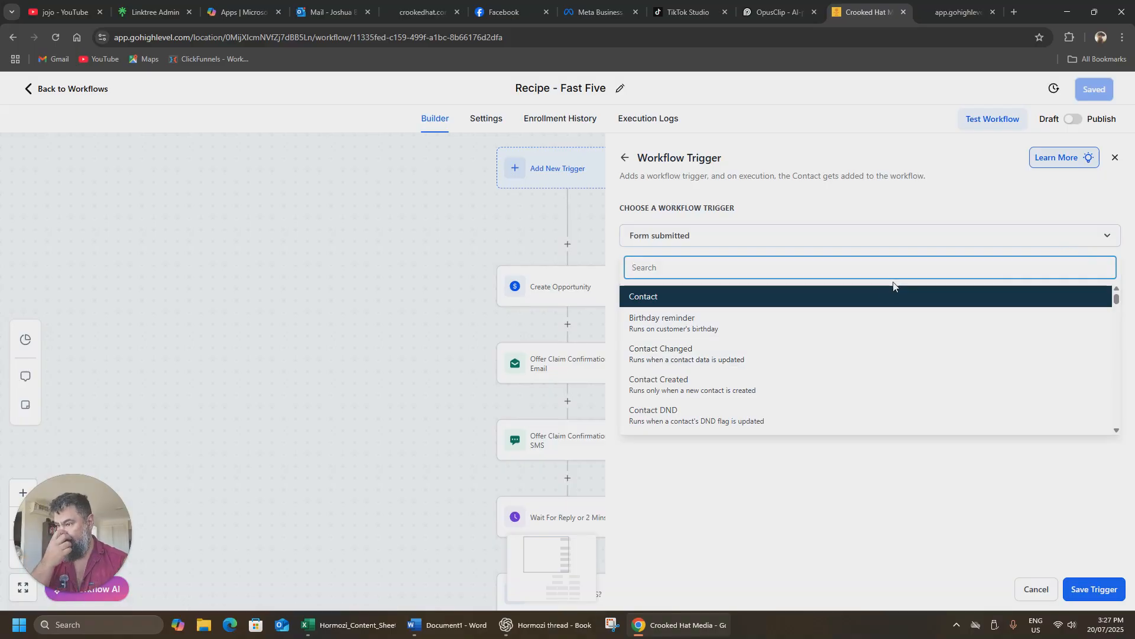
pyautogui.scroll(-3, 891, 304)
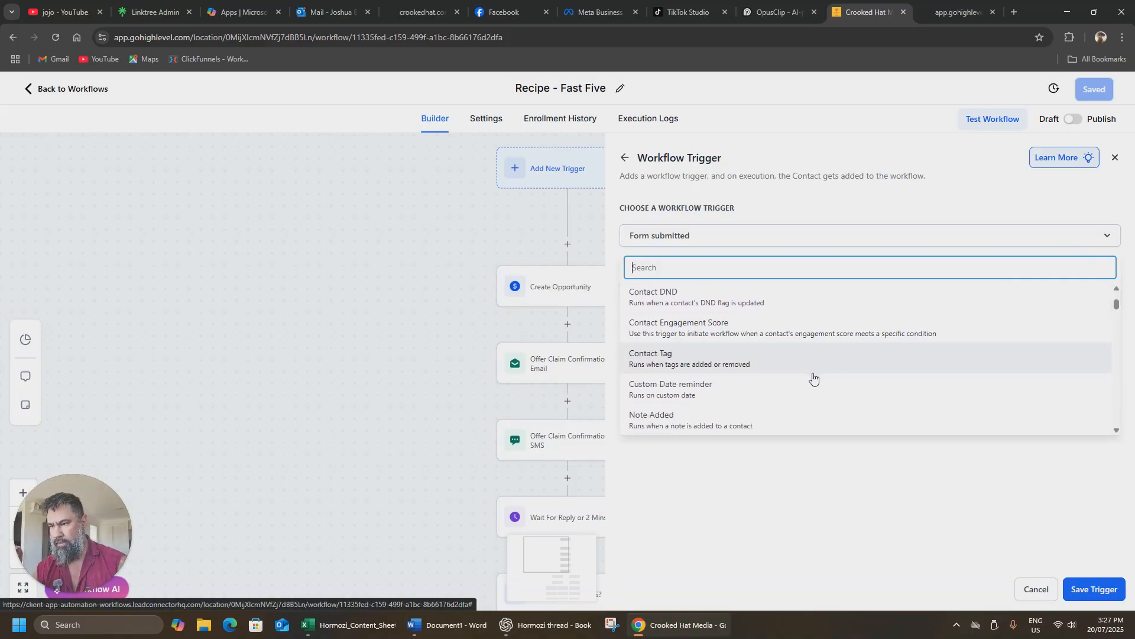
pyautogui.scroll(-1, 780, 369)
pyautogui.scroll(-3, 780, 369)
pyautogui.click(895, 523)
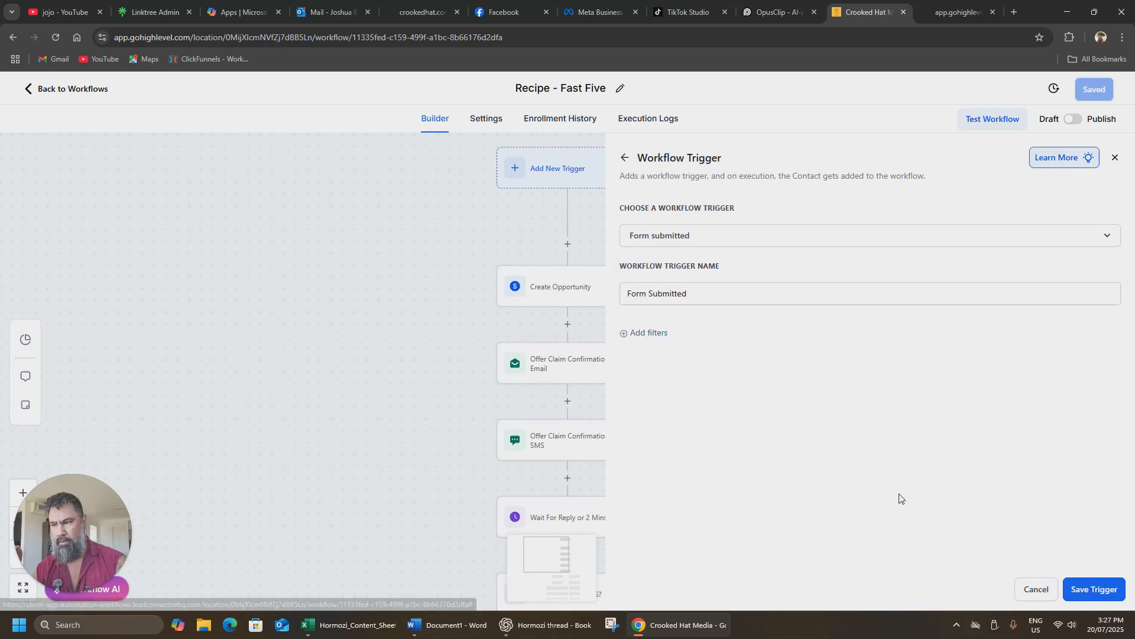
# Step: Filter the Form Submitted trigger to the "SaaSPRENEUR - Marketing Audit Claim" form and save the trigger
pyautogui.click(795, 290)
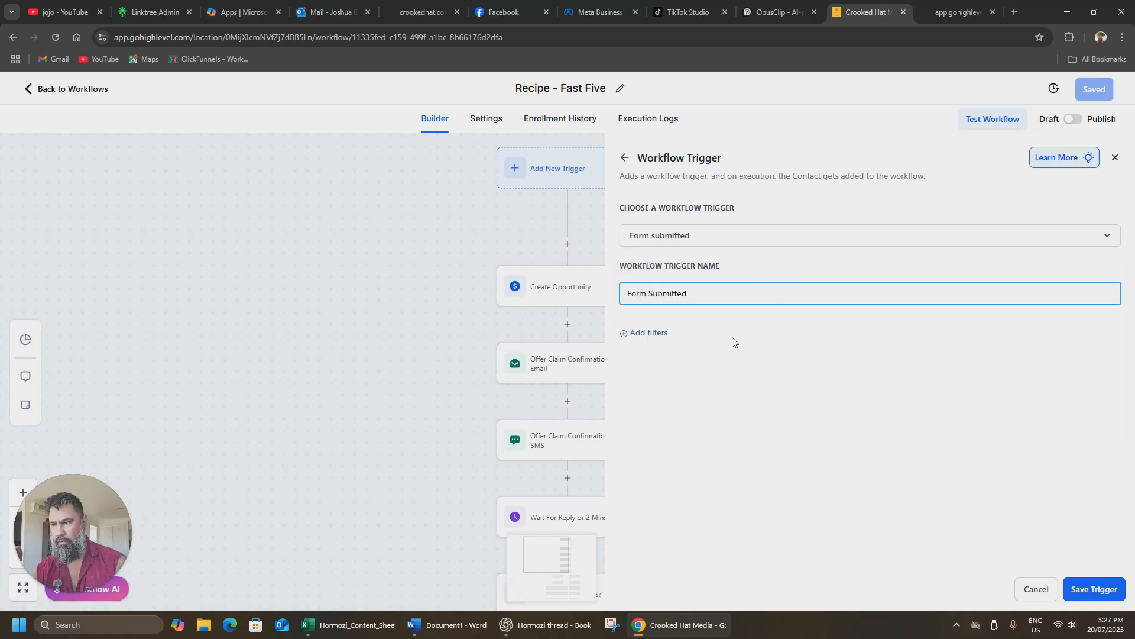
pyautogui.click(625, 334)
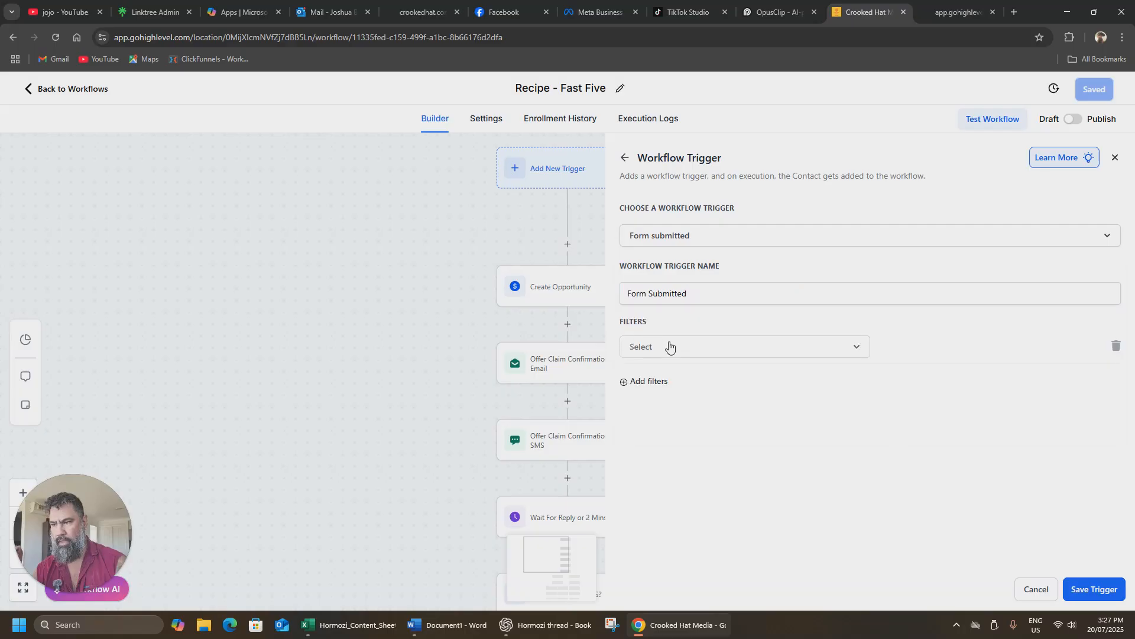
pyautogui.click(824, 354)
pyautogui.click(758, 433)
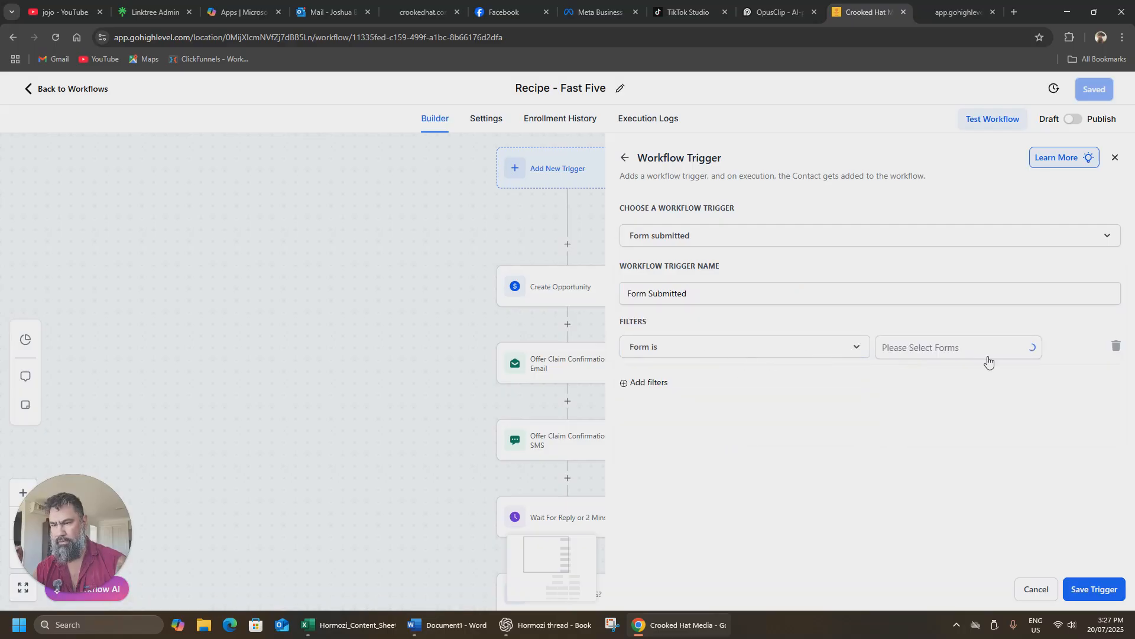
pyautogui.click(1011, 353)
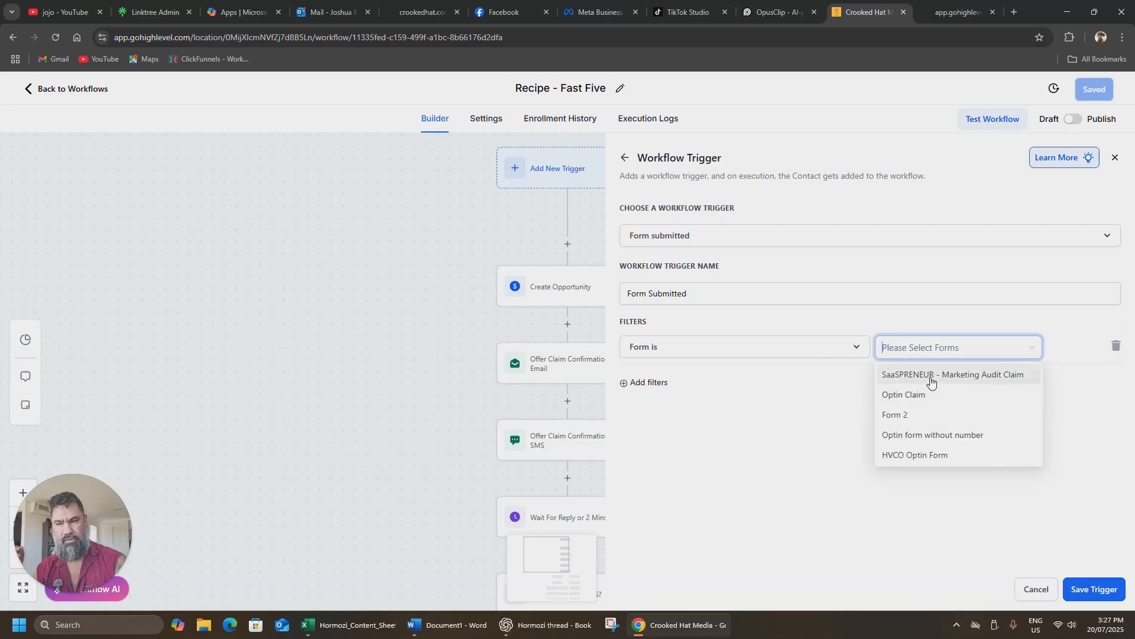
pyautogui.click(970, 375)
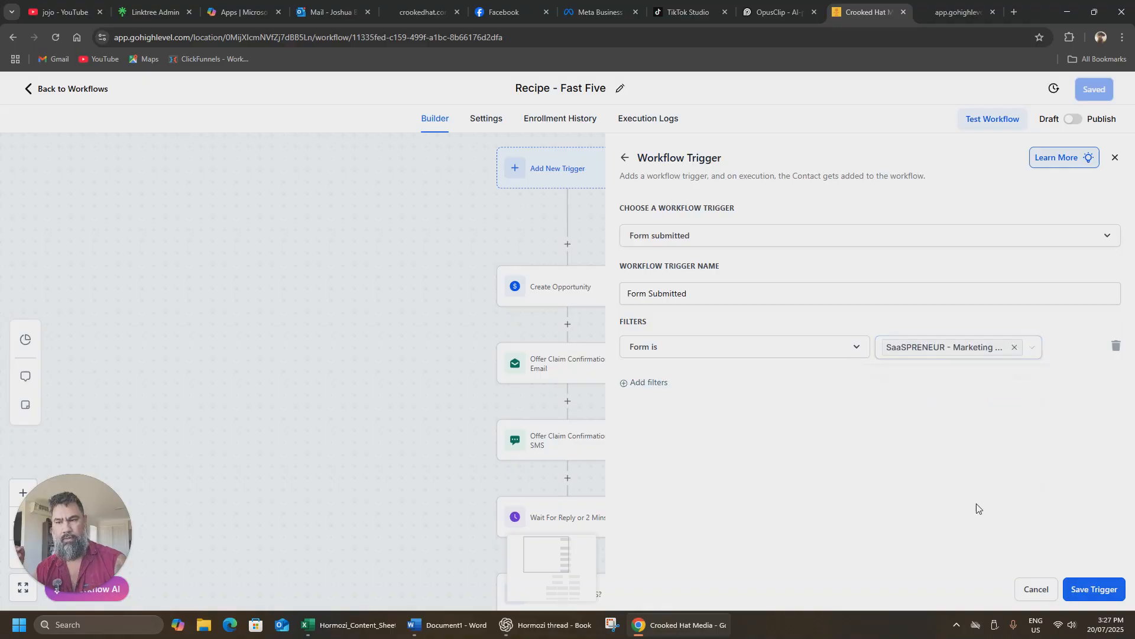
pyautogui.click(1084, 587)
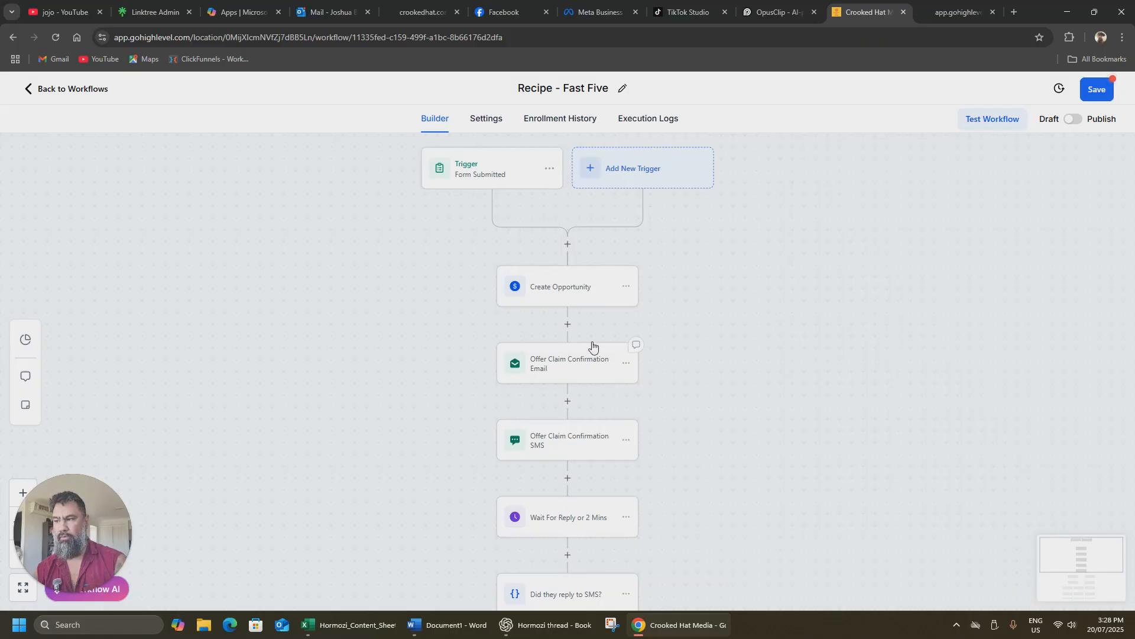
# Step: In the Create Opportunity action, set the pipeline to Funnel 1 and the pipeline stage to optin
pyautogui.click(562, 293)
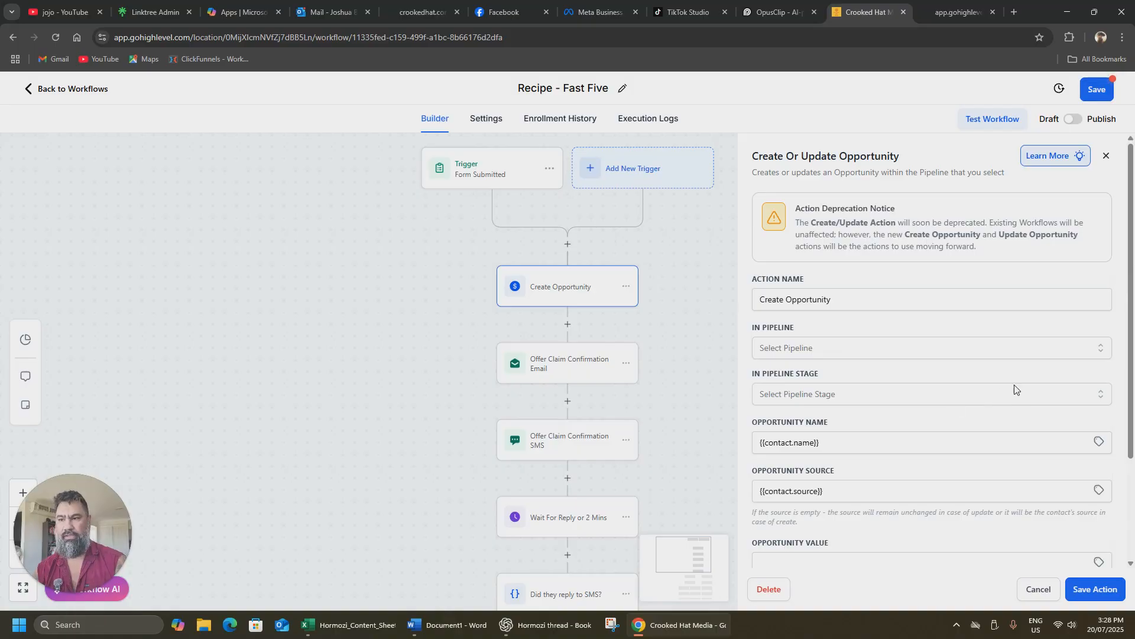
pyautogui.click(1101, 354)
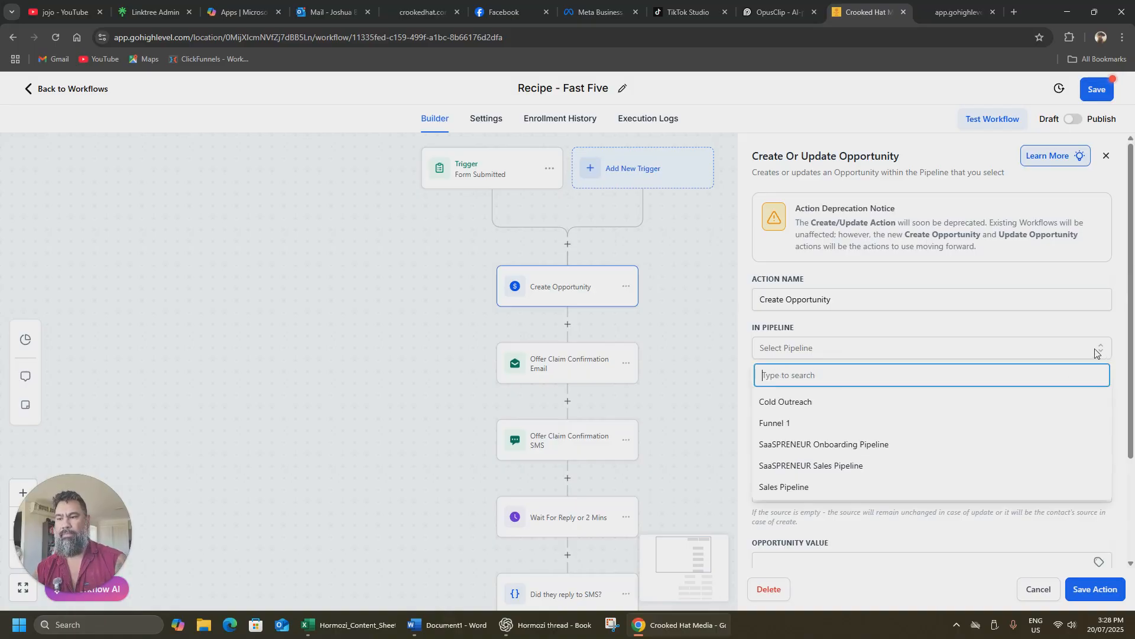
pyautogui.click(813, 424)
pyautogui.click(1042, 395)
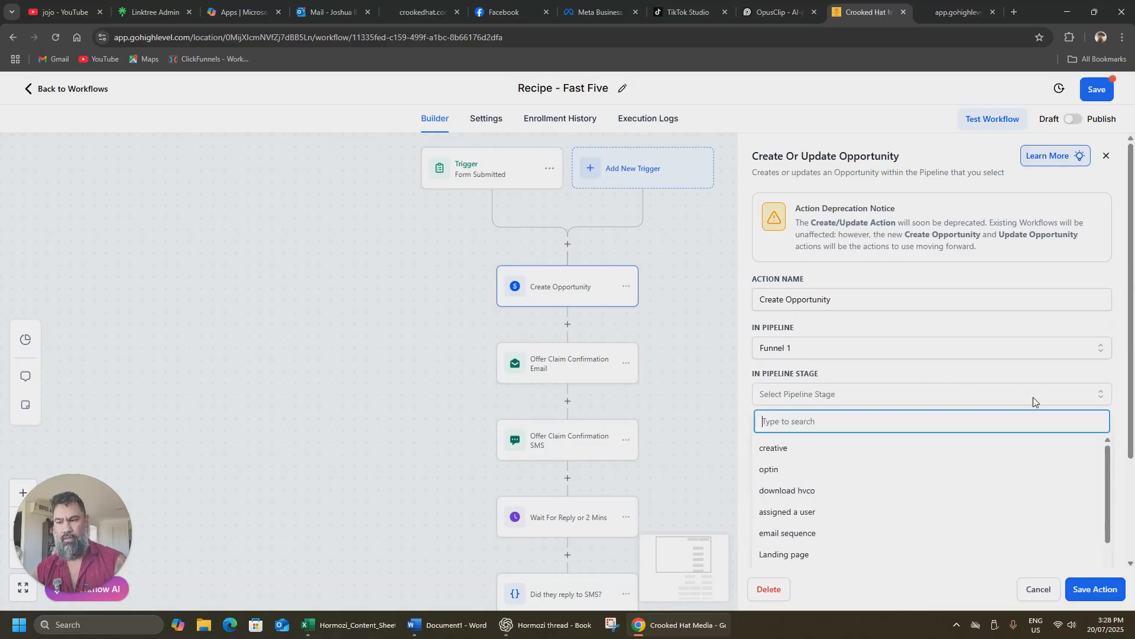
pyautogui.click(830, 472)
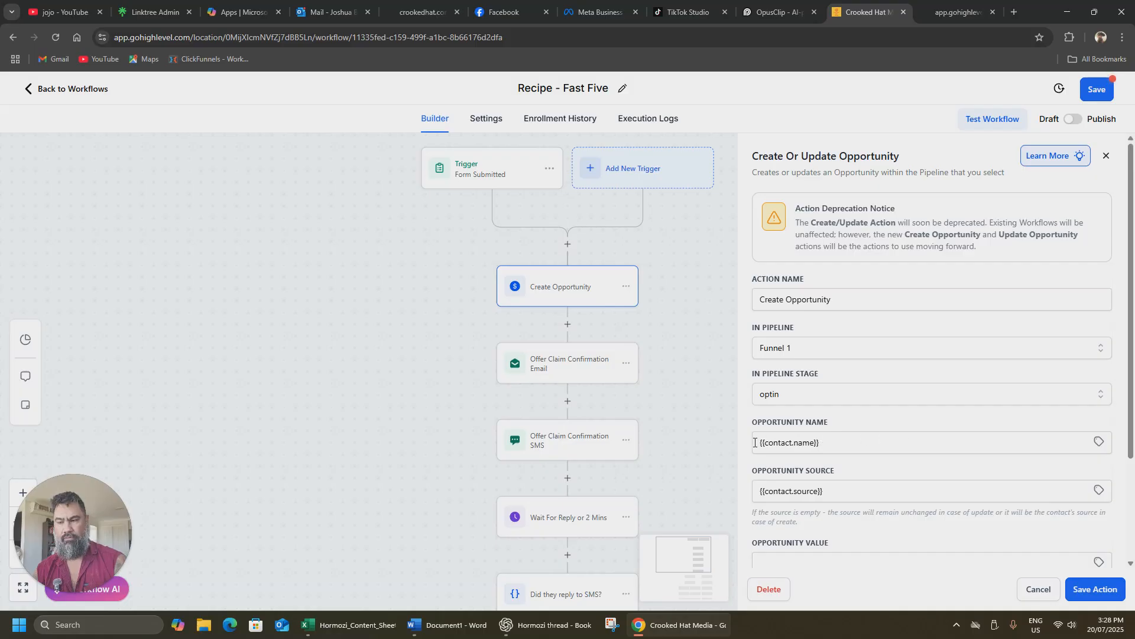
# Step: Set the opportunity's status to open and save the Create Opportunity action
pyautogui.scroll(-3, 857, 443)
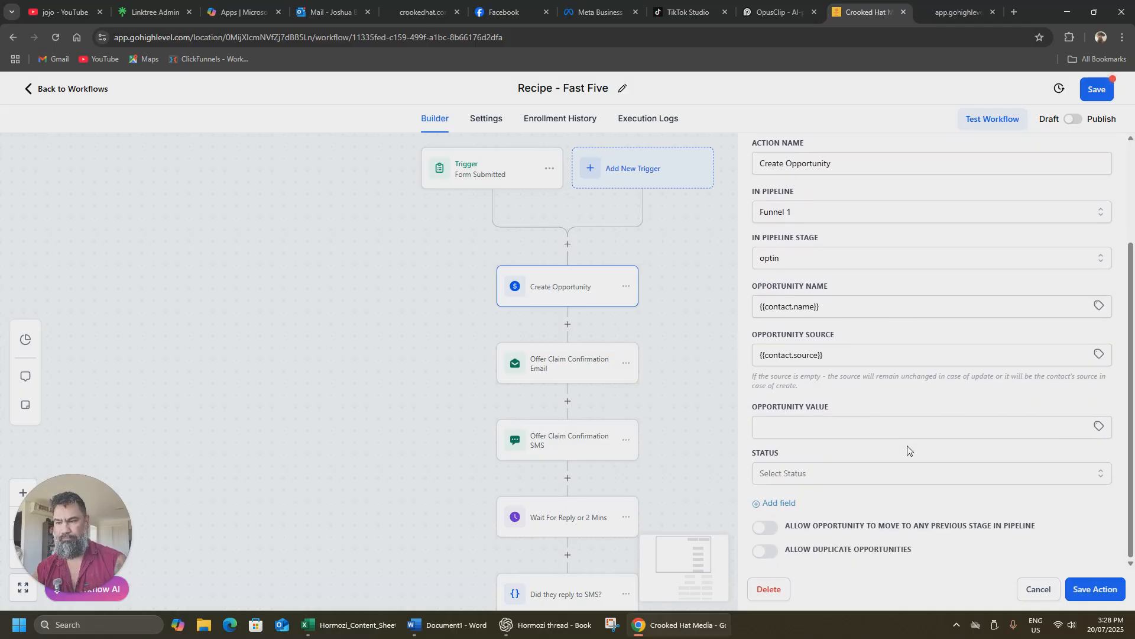
pyautogui.click(1083, 480)
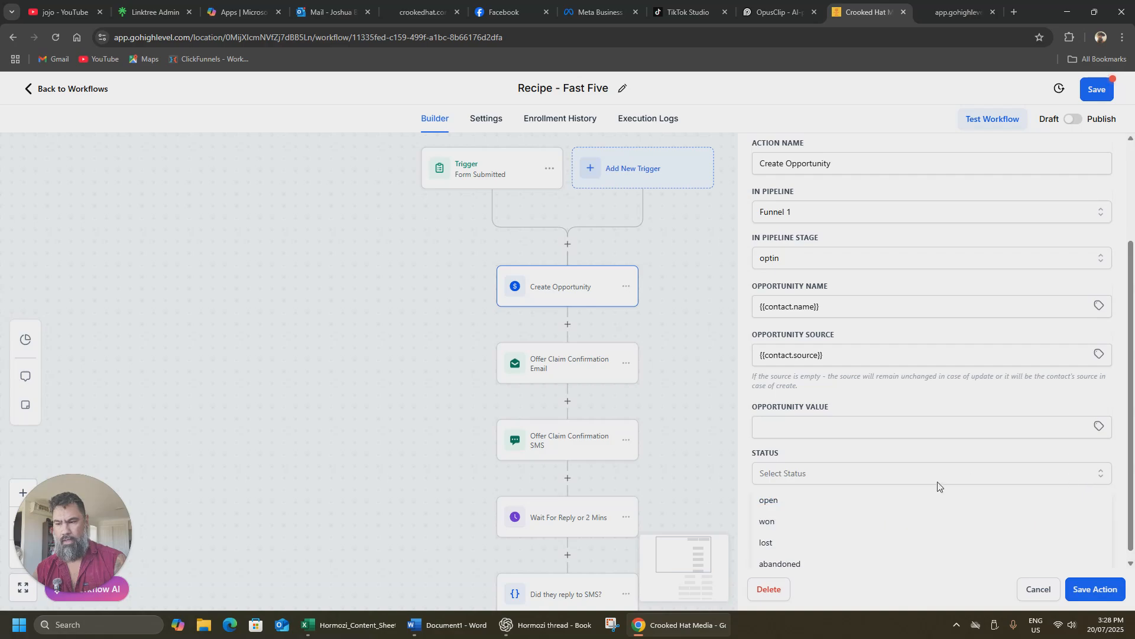
pyautogui.scroll(-1, 818, 522)
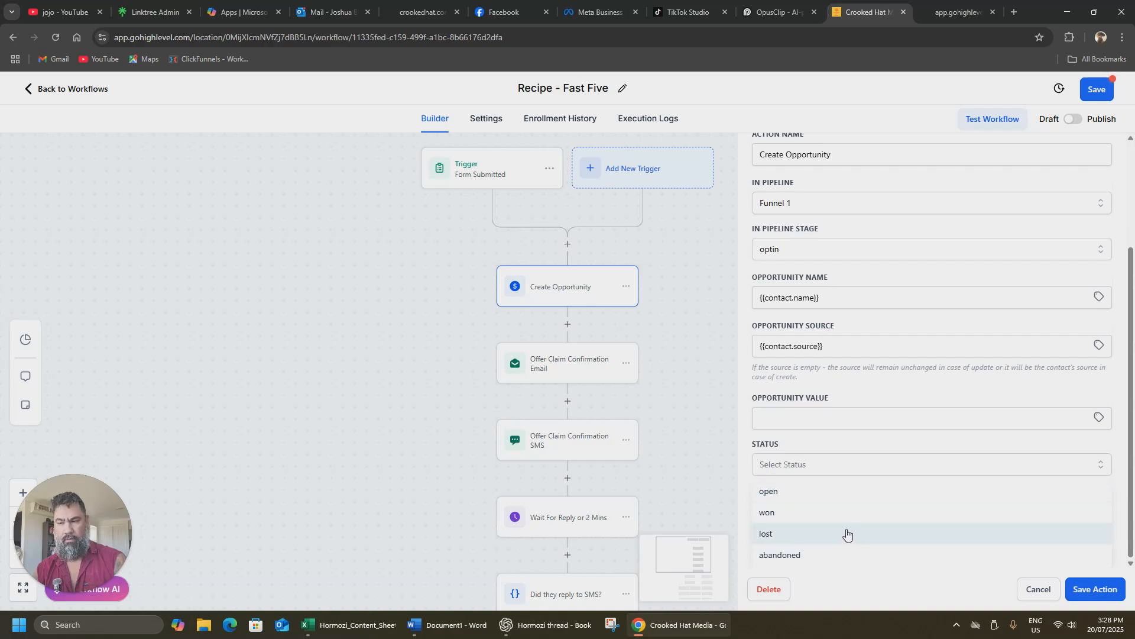
pyautogui.click(811, 499)
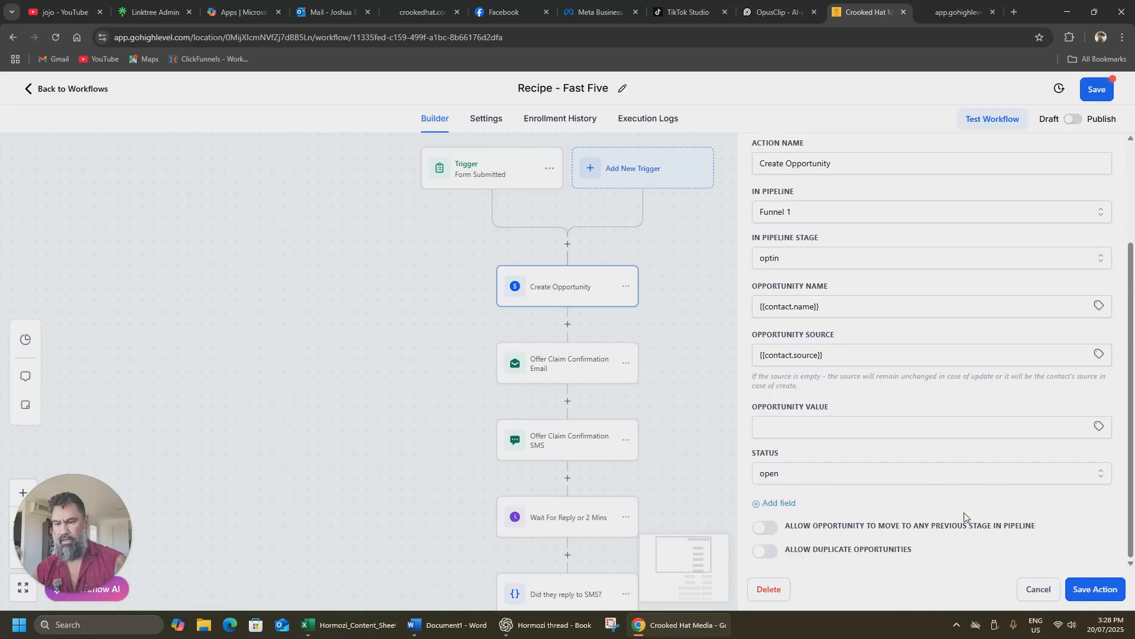
pyautogui.click(1103, 595)
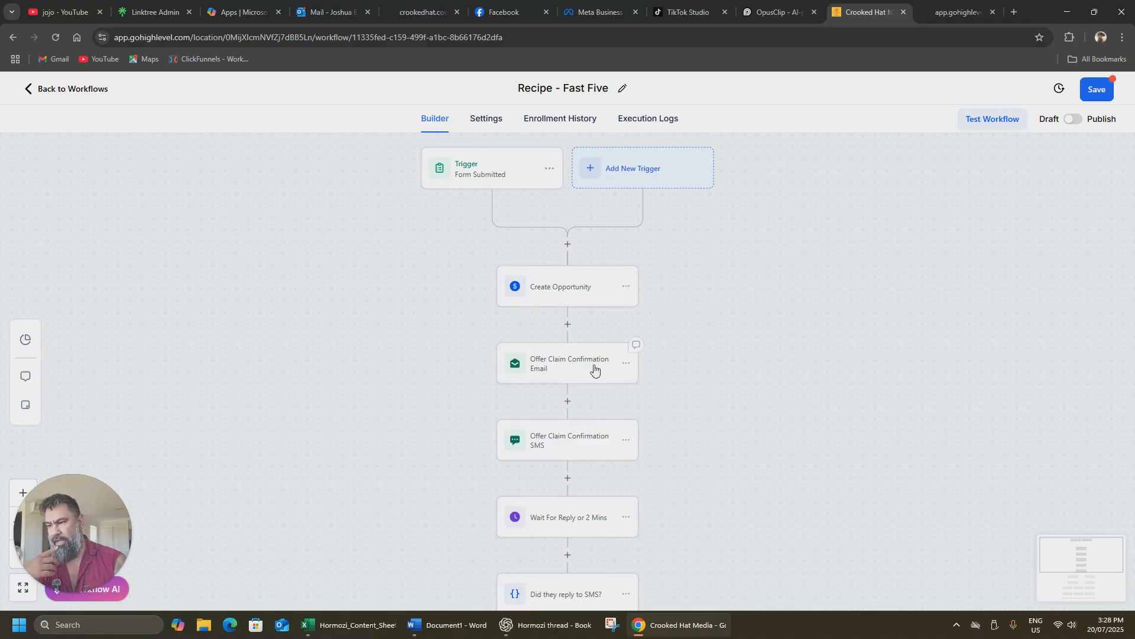
# Step: Open the Offer Claim Confirmation Email action and review its sender, subject and message settings
pyautogui.click(569, 374)
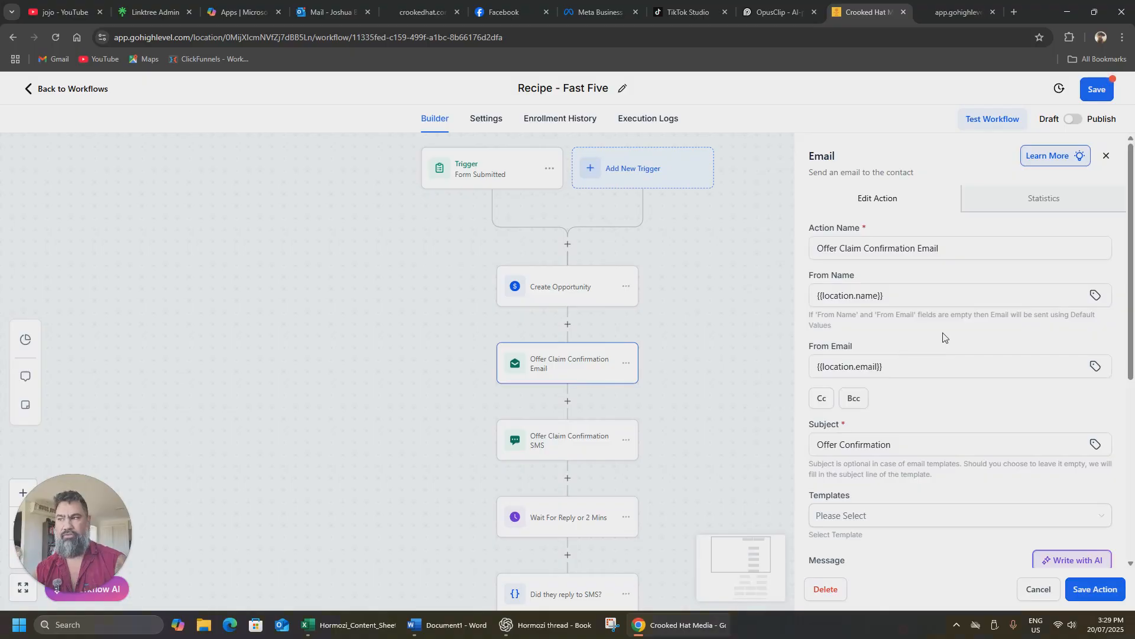
pyautogui.scroll(-1, 943, 337)
pyautogui.scroll(-5, 943, 336)
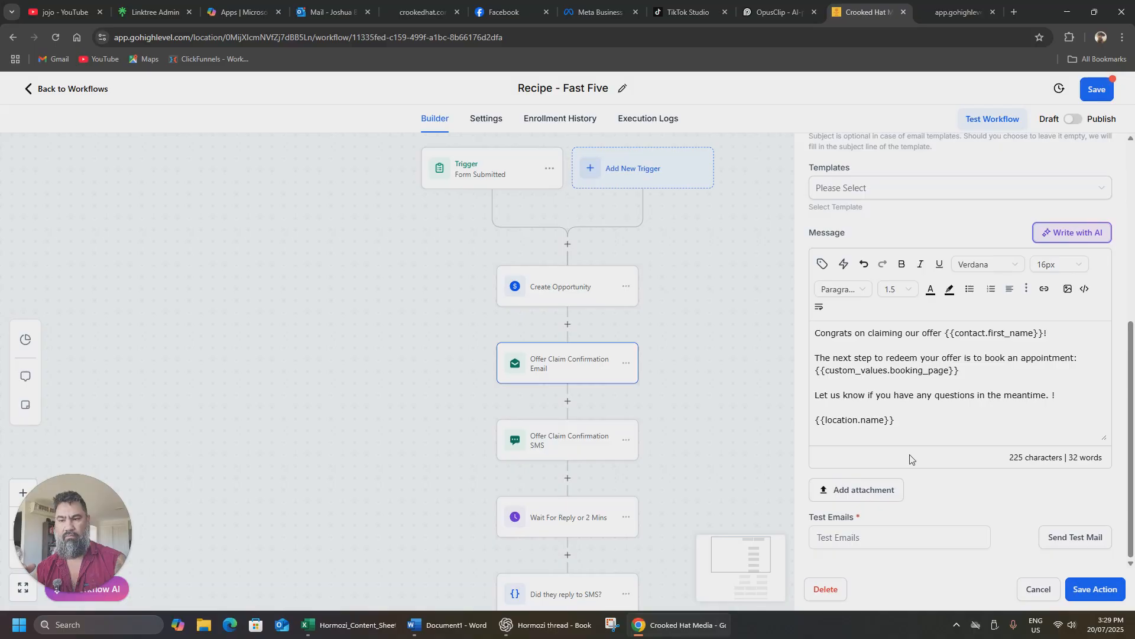
pyautogui.scroll(3, 943, 385)
pyautogui.scroll(-3, 928, 377)
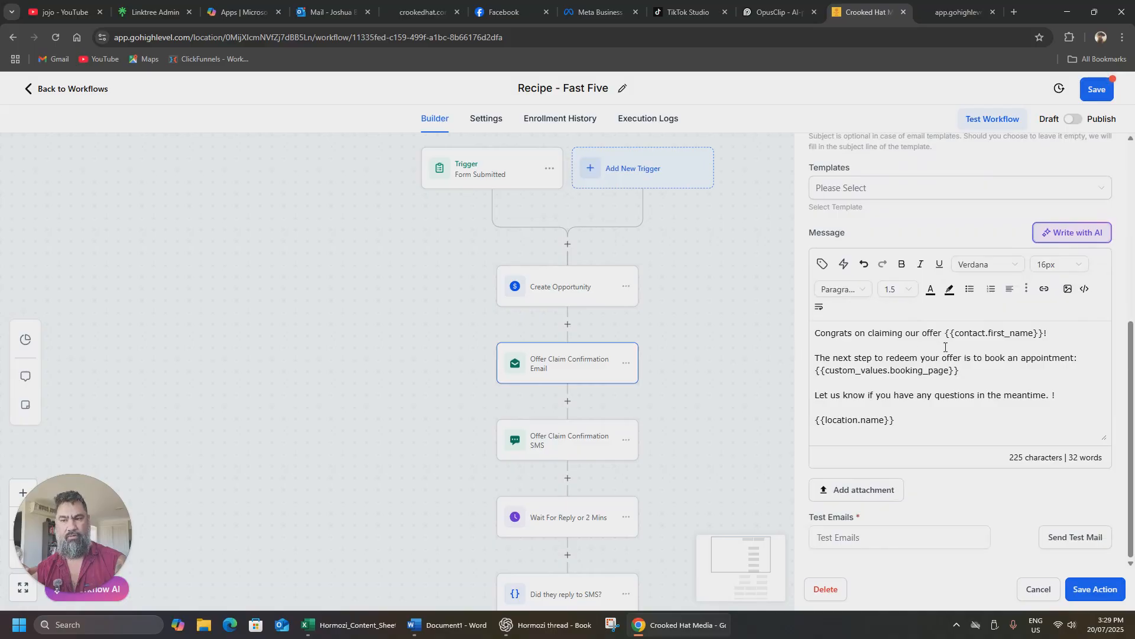
# Step: Examine the contact first name, booking page and location name placeholders in the confirmation email's message
pyautogui.moveTo(1050, 334); pyautogui.dragTo(947, 336)
pyautogui.click(992, 334)
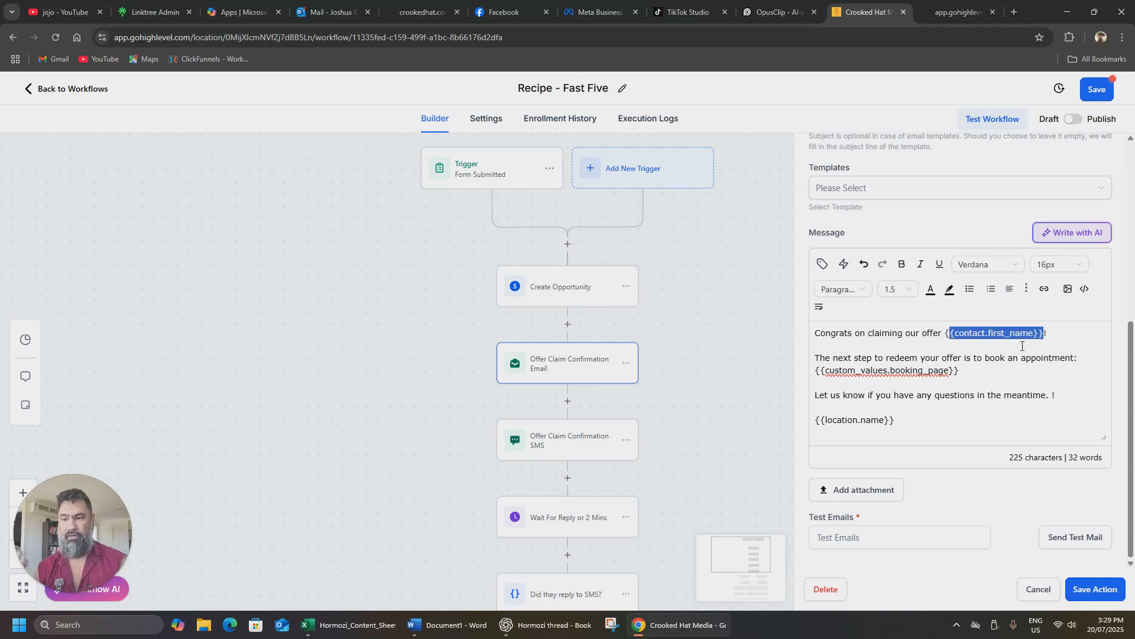
pyautogui.click(1037, 345)
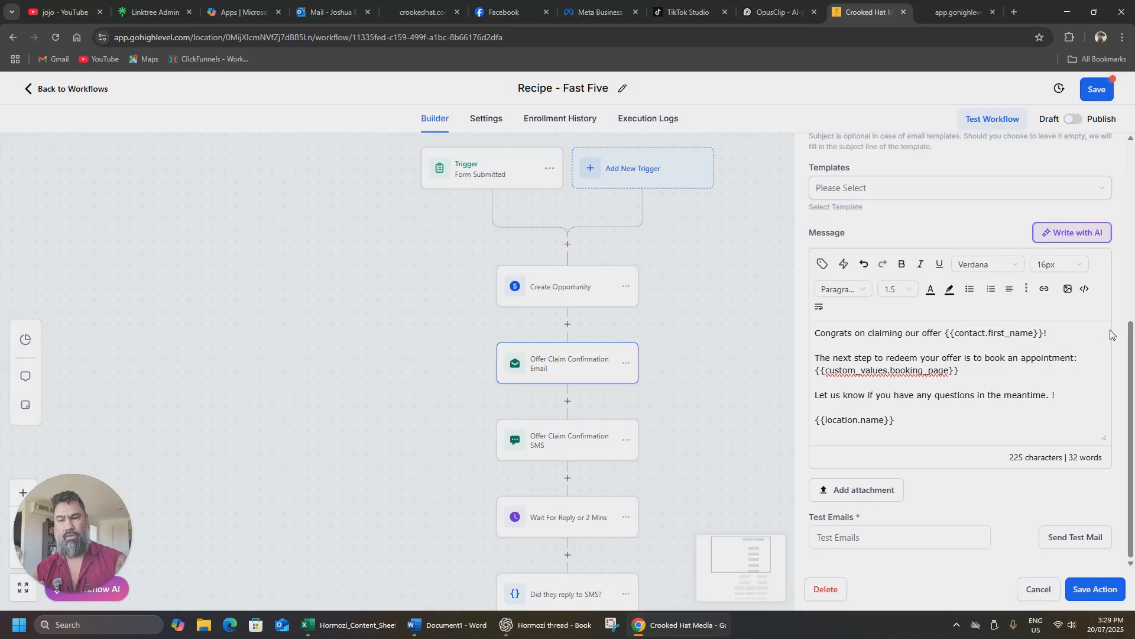
pyautogui.moveTo(1048, 333); pyautogui.dragTo(945, 337)
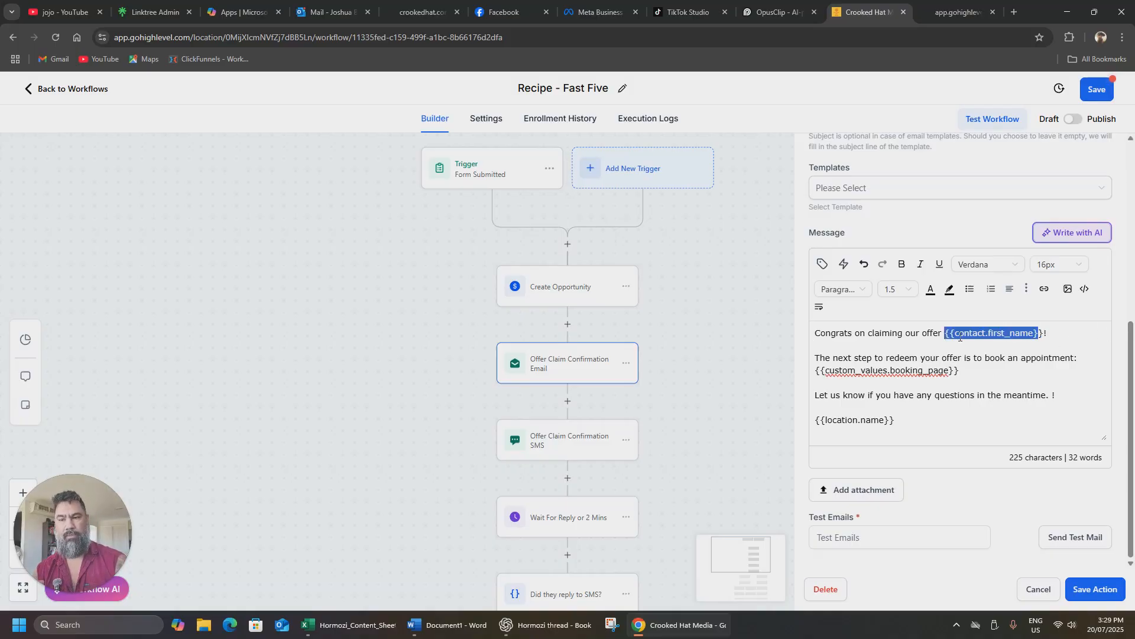
pyautogui.moveTo(945, 335); pyautogui.dragTo(1044, 331)
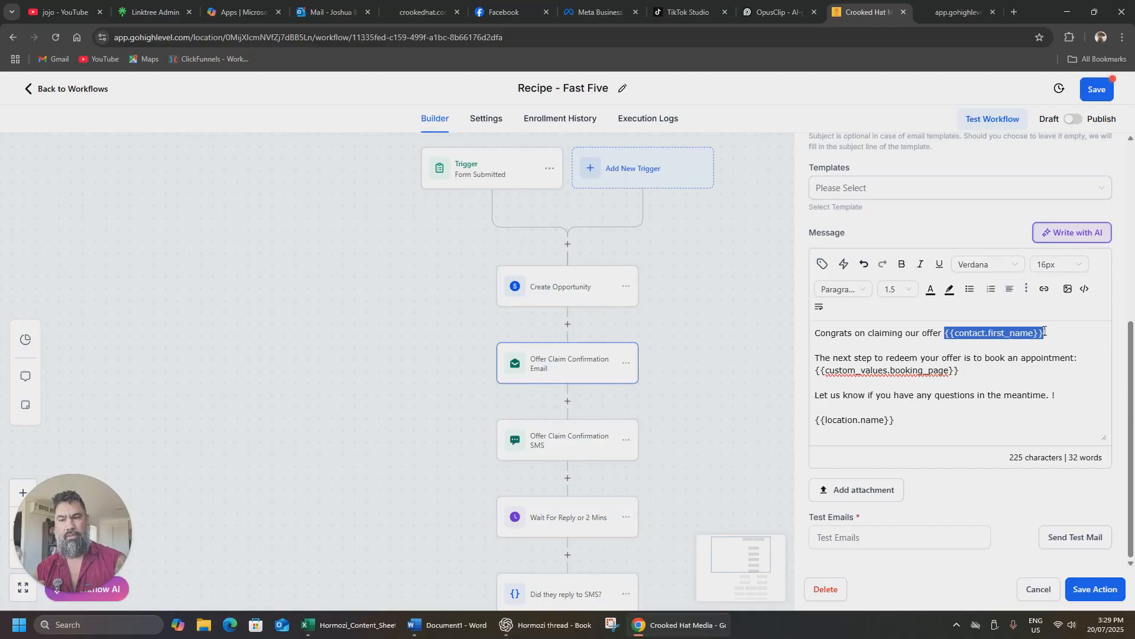
pyautogui.click(979, 334)
pyautogui.moveTo(957, 336); pyautogui.dragTo(1035, 335)
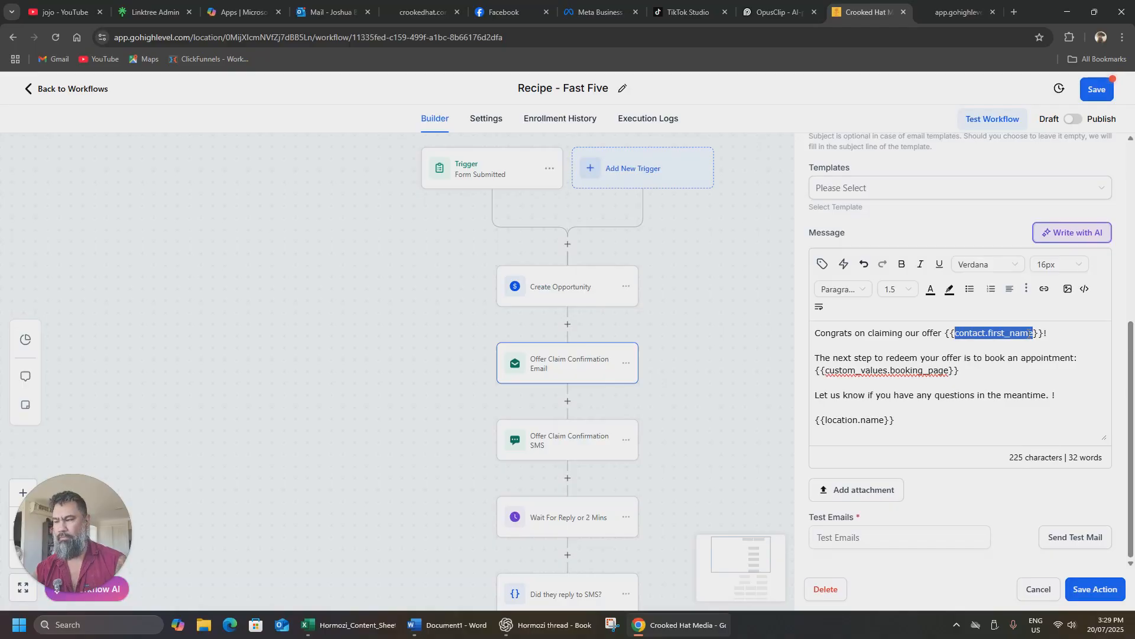
pyautogui.click(993, 369)
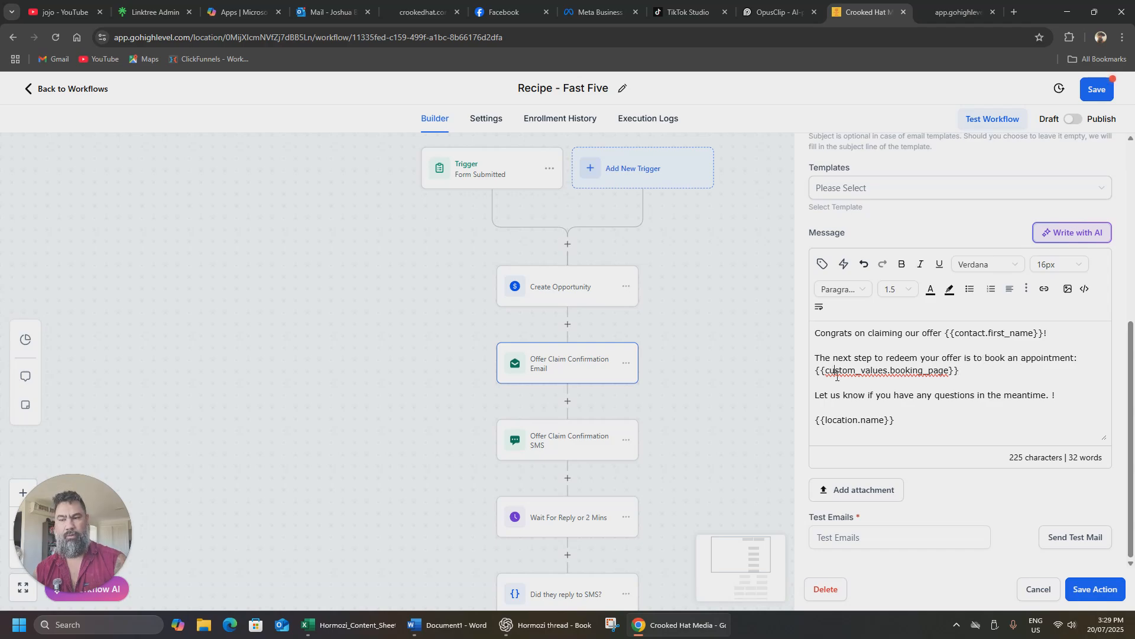
pyautogui.moveTo(832, 376); pyautogui.dragTo(949, 373)
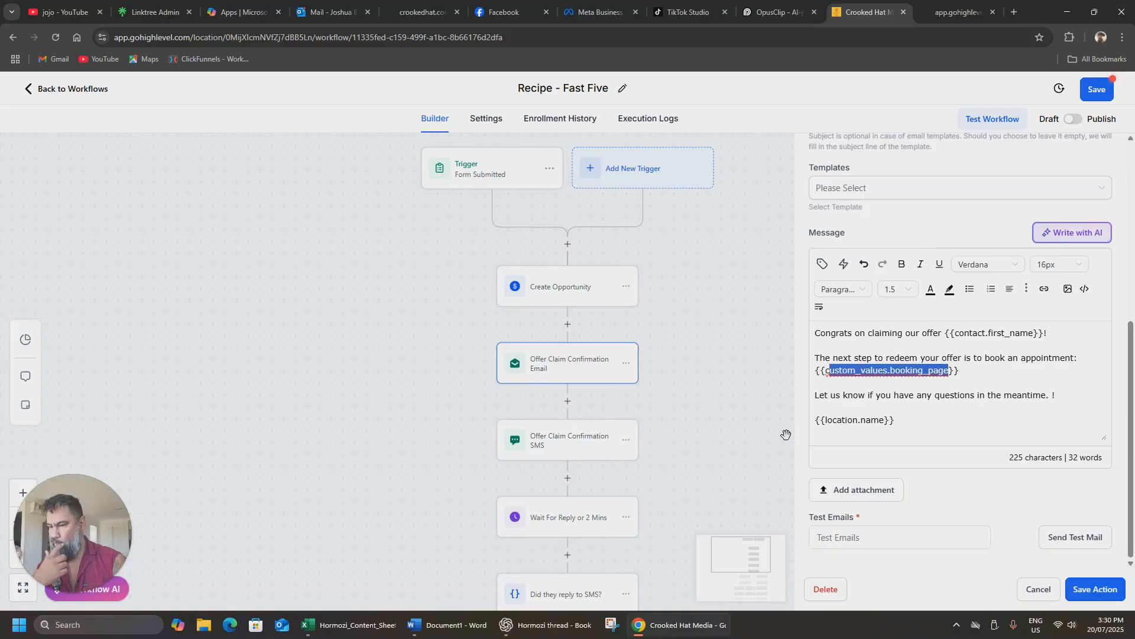
pyautogui.moveTo(821, 420); pyautogui.dragTo(895, 419)
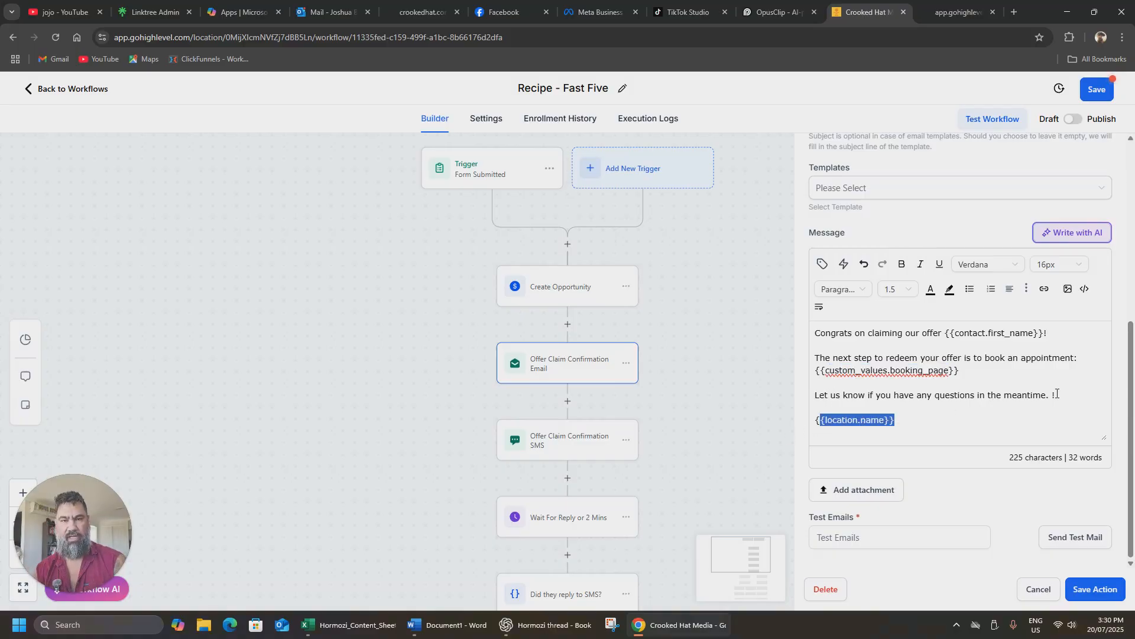
pyautogui.click(1004, 358)
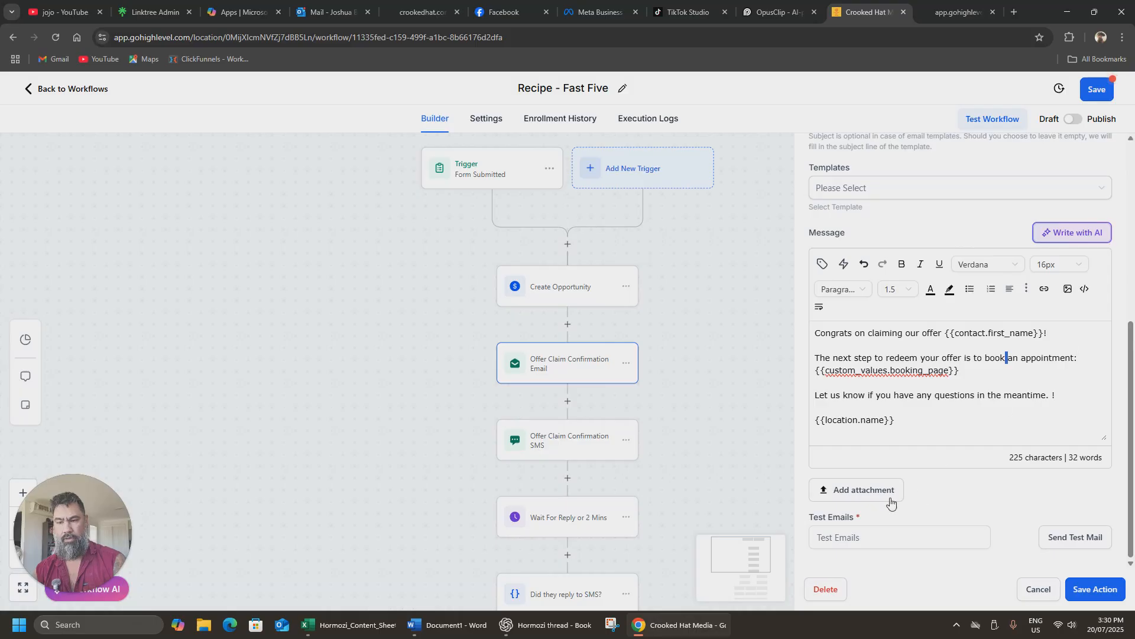
# Step: Check the email's attachment and test-email options without using them, and save the email action
pyautogui.click(849, 490)
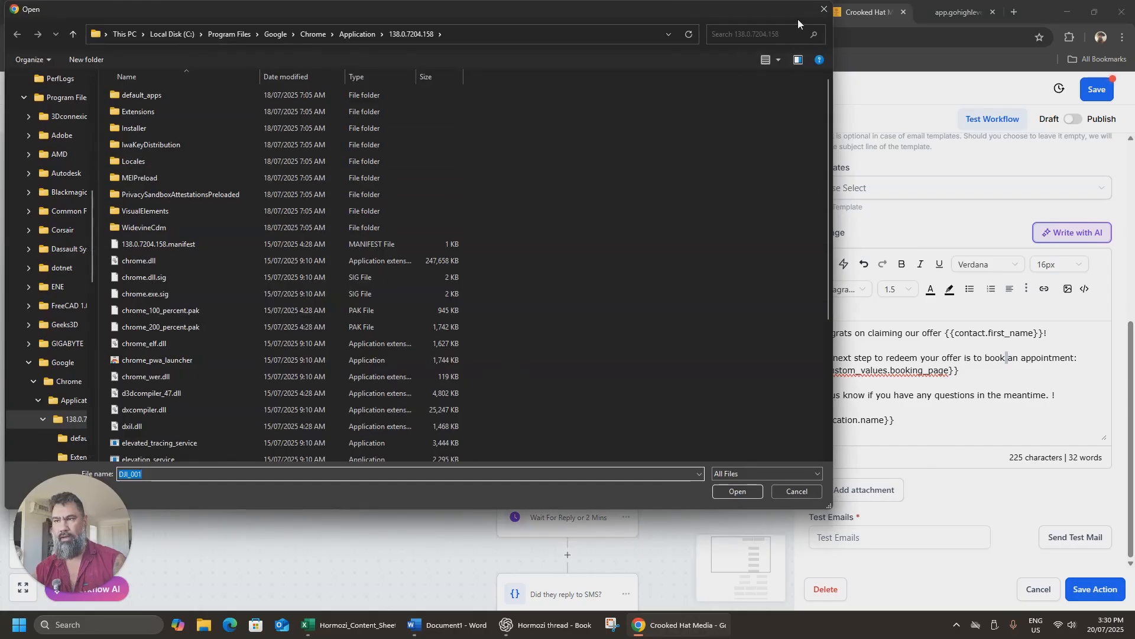
pyautogui.click(824, 9)
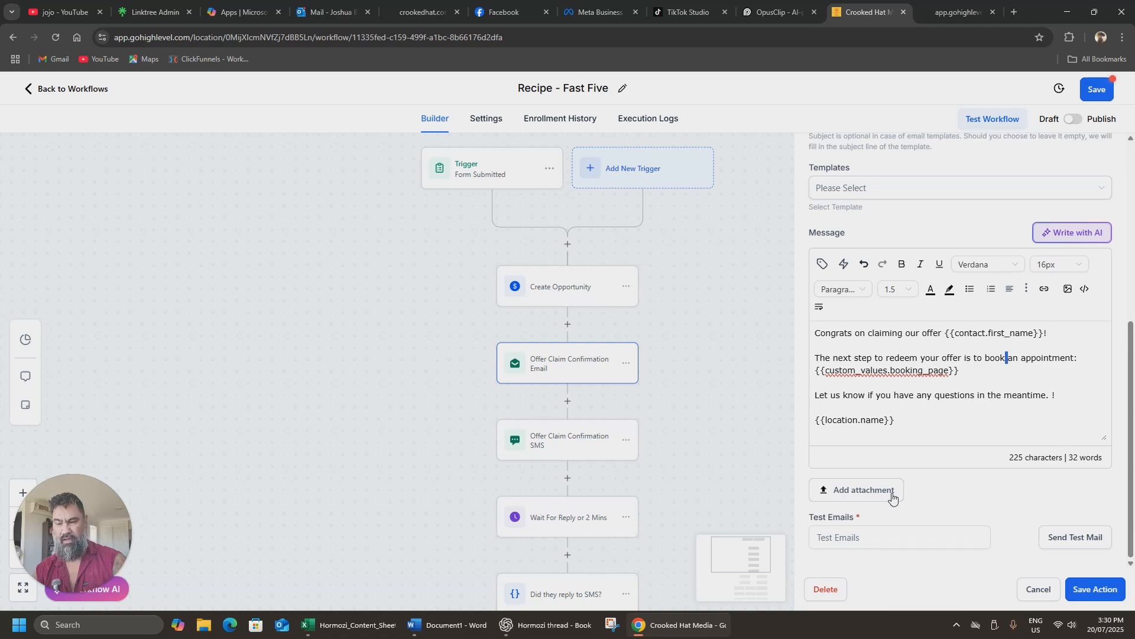
pyautogui.click(887, 537)
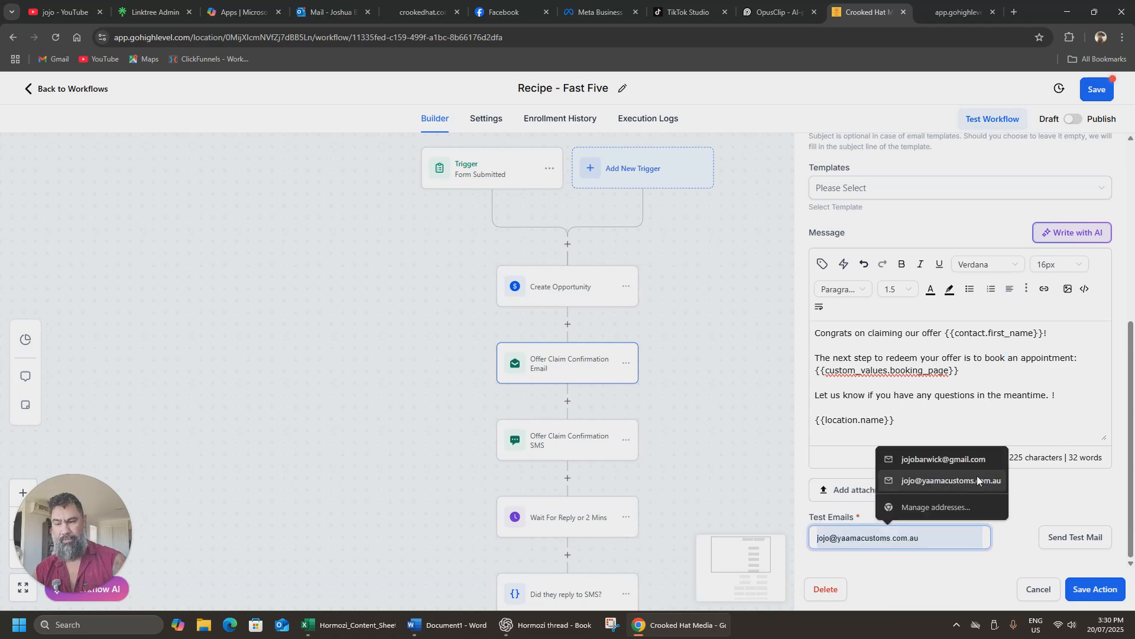
pyautogui.click(905, 584)
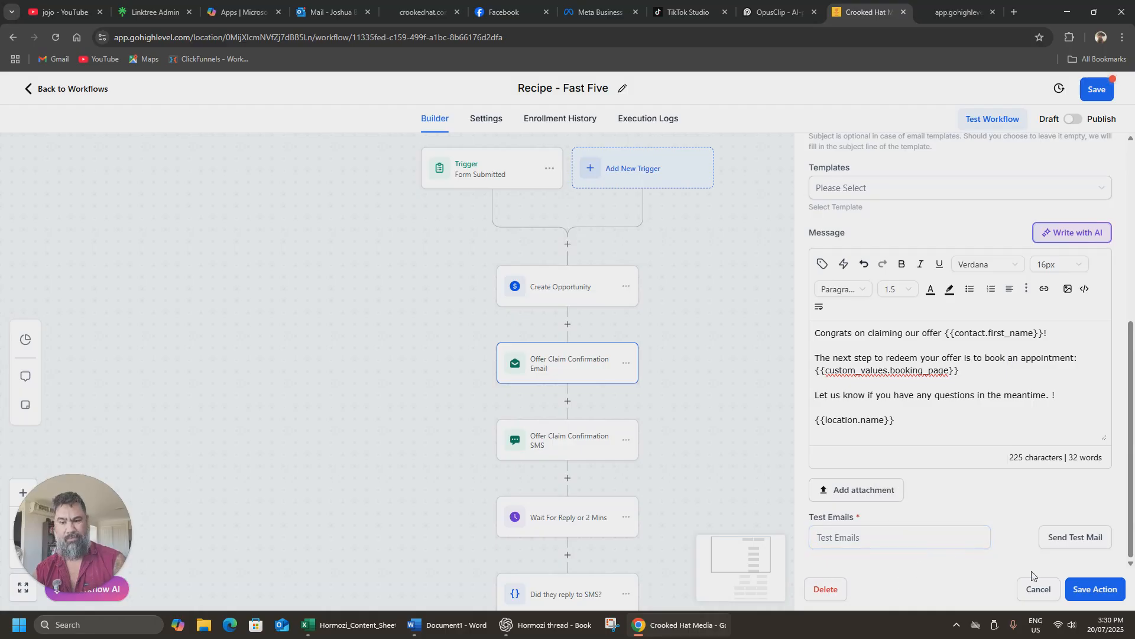
pyautogui.click(1096, 589)
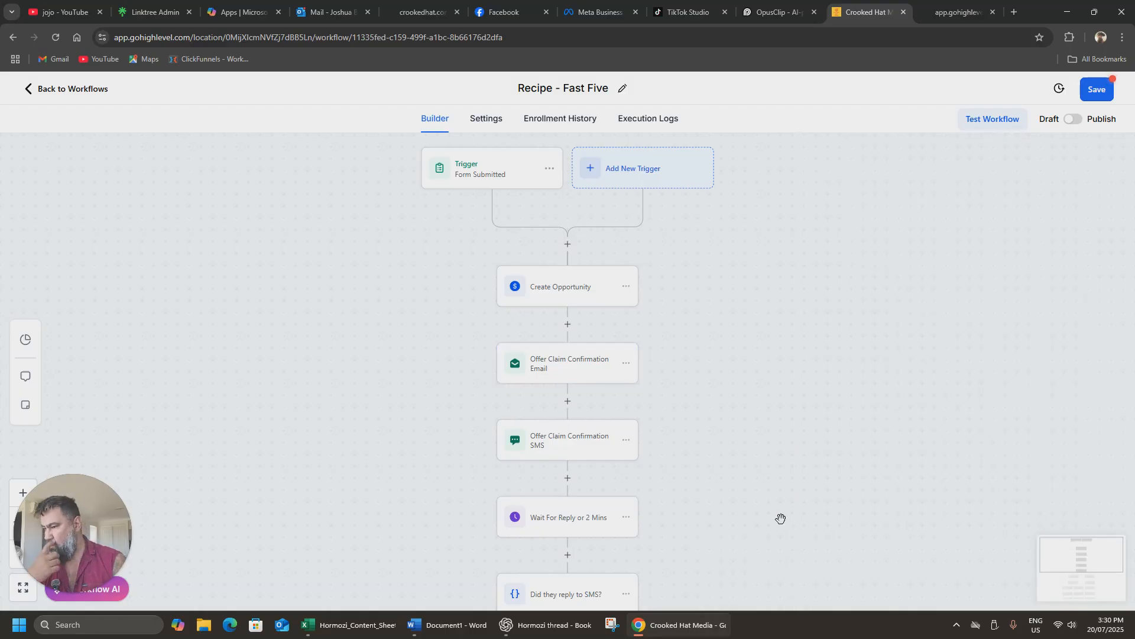
# Step: Open the Offer Claim Confirmation SMS action and review its message text, attachment and test options
pyautogui.click(579, 447)
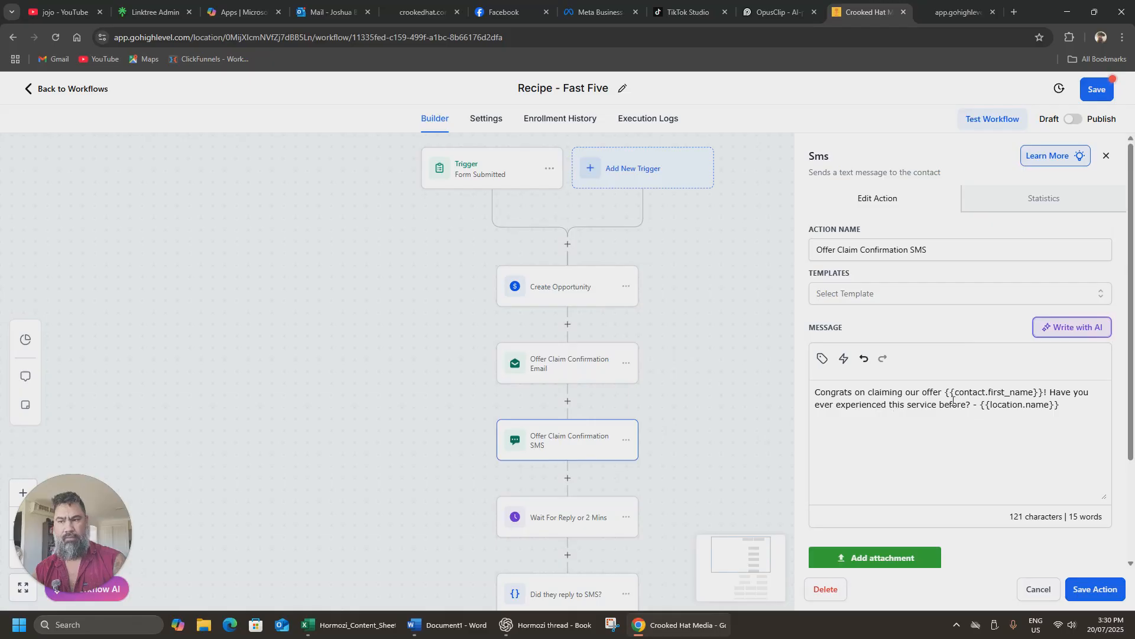
pyautogui.scroll(-3, 945, 364)
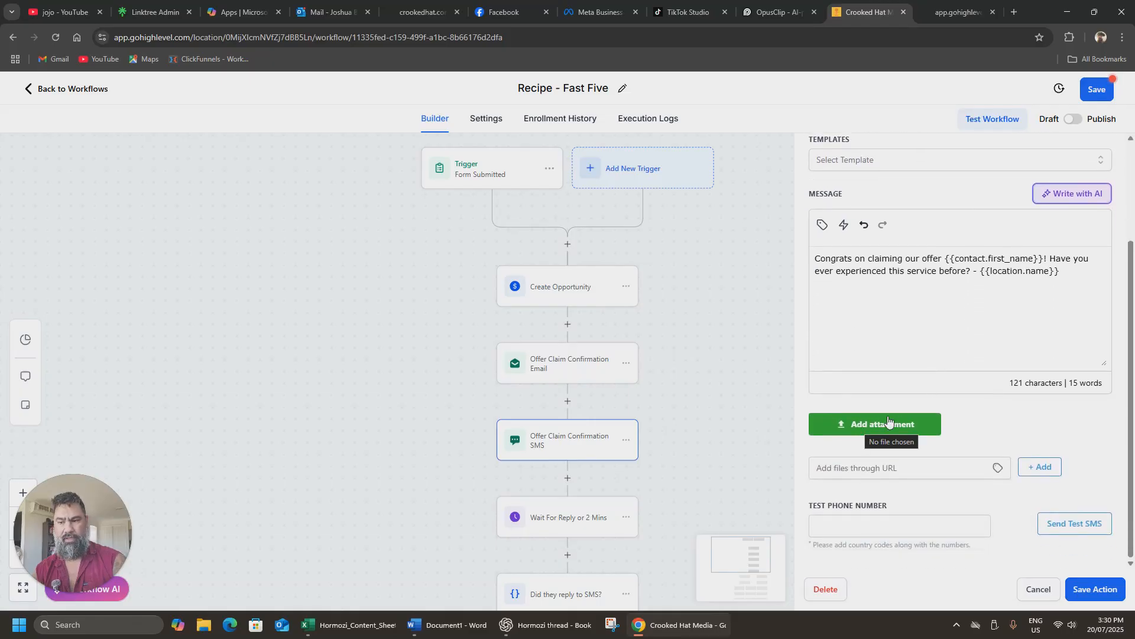
pyautogui.scroll(1, 889, 417)
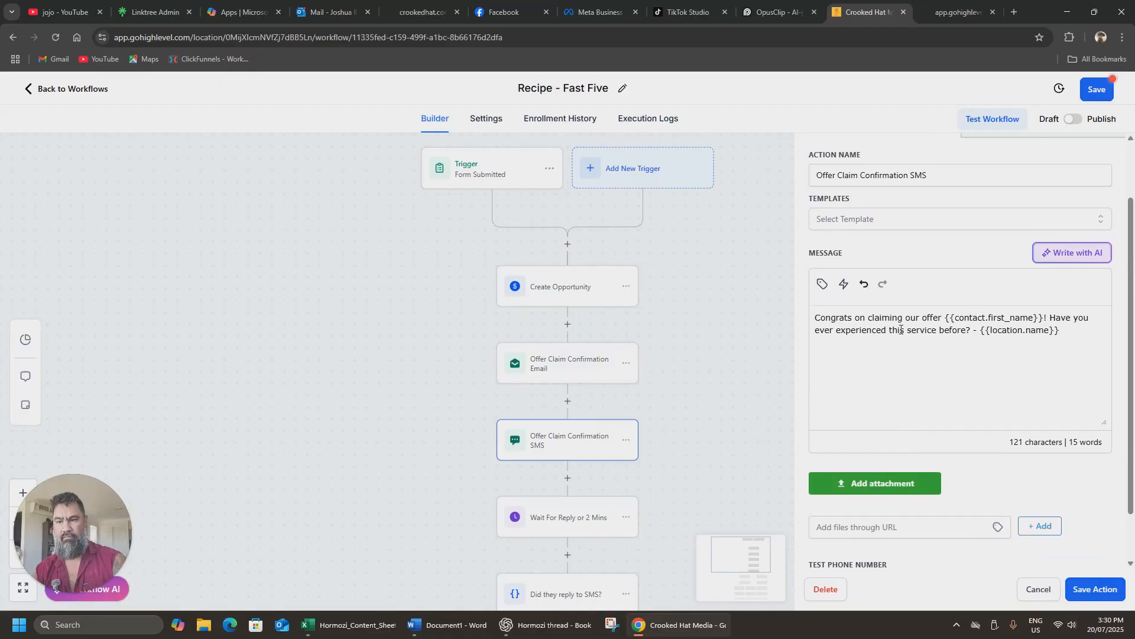
pyautogui.moveTo(819, 319); pyautogui.dragTo(1074, 331)
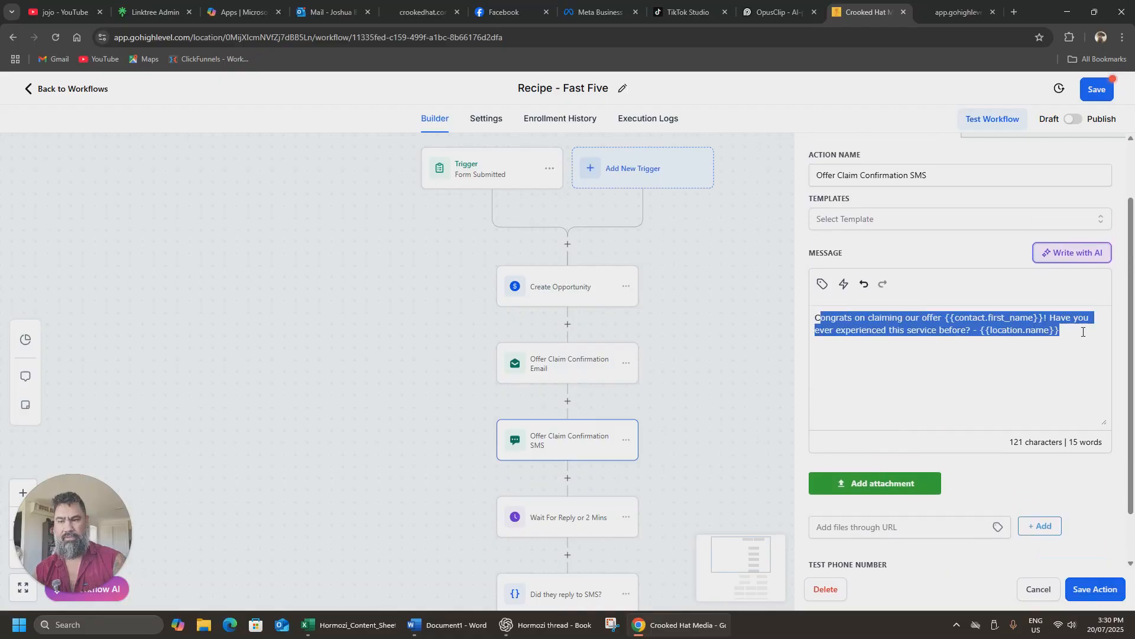
pyautogui.click(1018, 367)
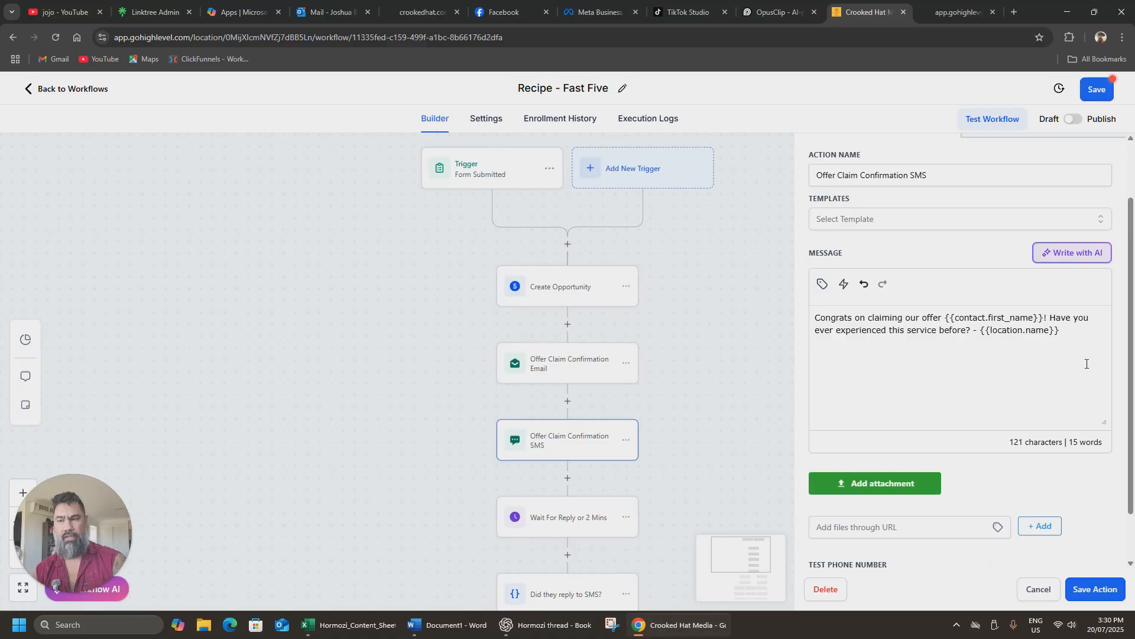
pyautogui.scroll(1, 1055, 351)
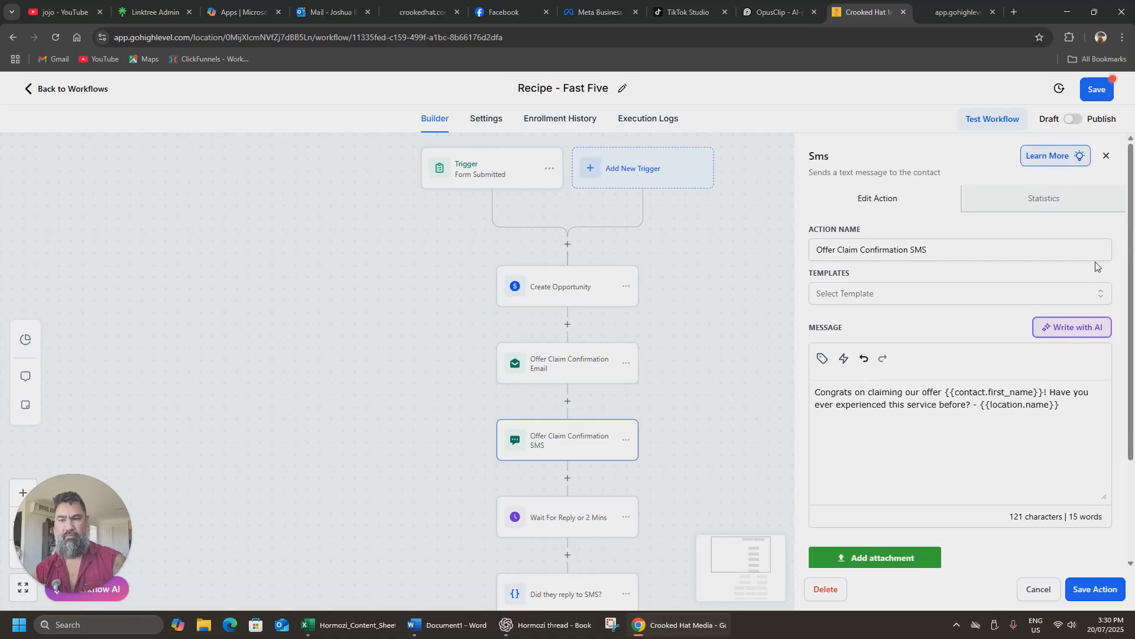
# Step: Apply the Free Audit Claim URL (HTML snippet) template to the confirmation SMS and save the action
pyautogui.click(1085, 294)
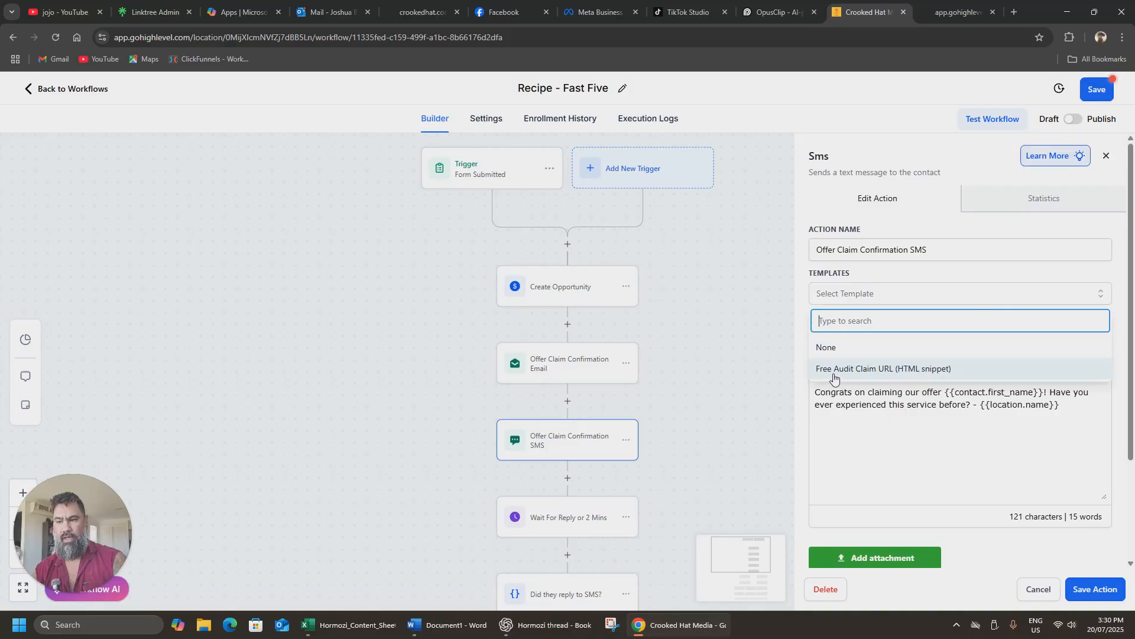
pyautogui.click(887, 370)
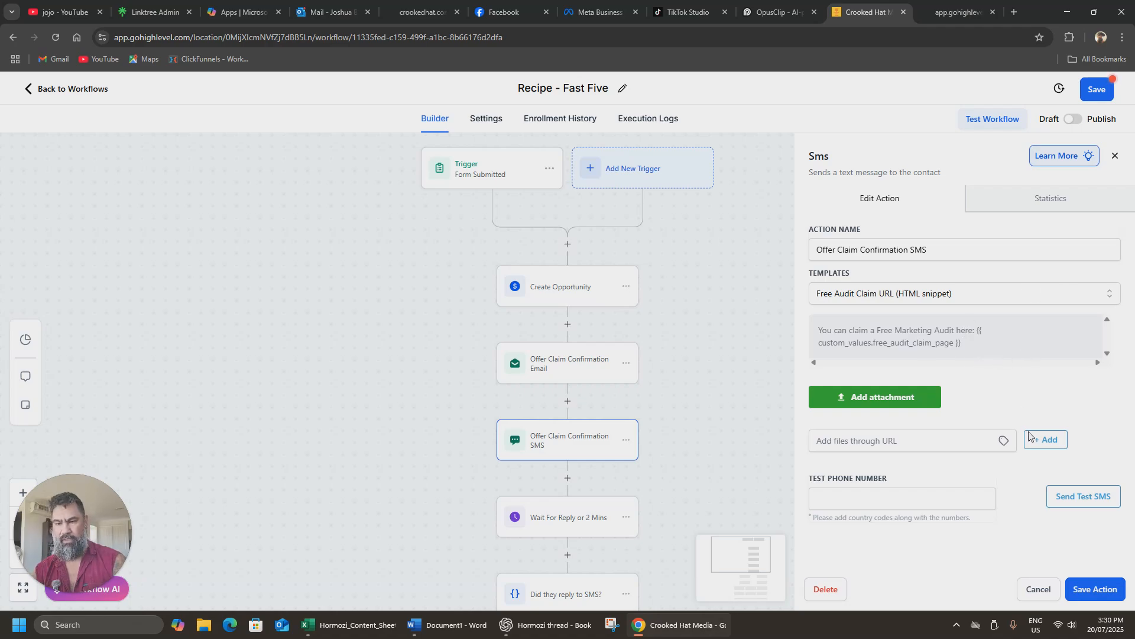
pyautogui.click(1097, 589)
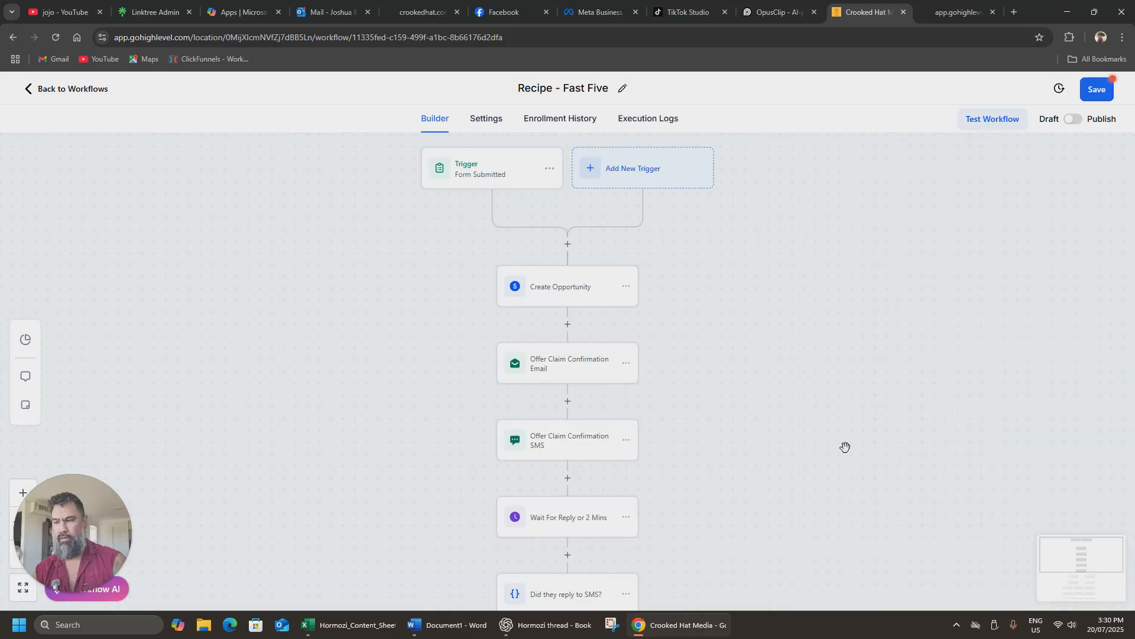
# Step: Review the reply and timeout settings of the Wait For Reply or 2 Mins action, and close it discarding changes
pyautogui.scroll(-5, 684, 392)
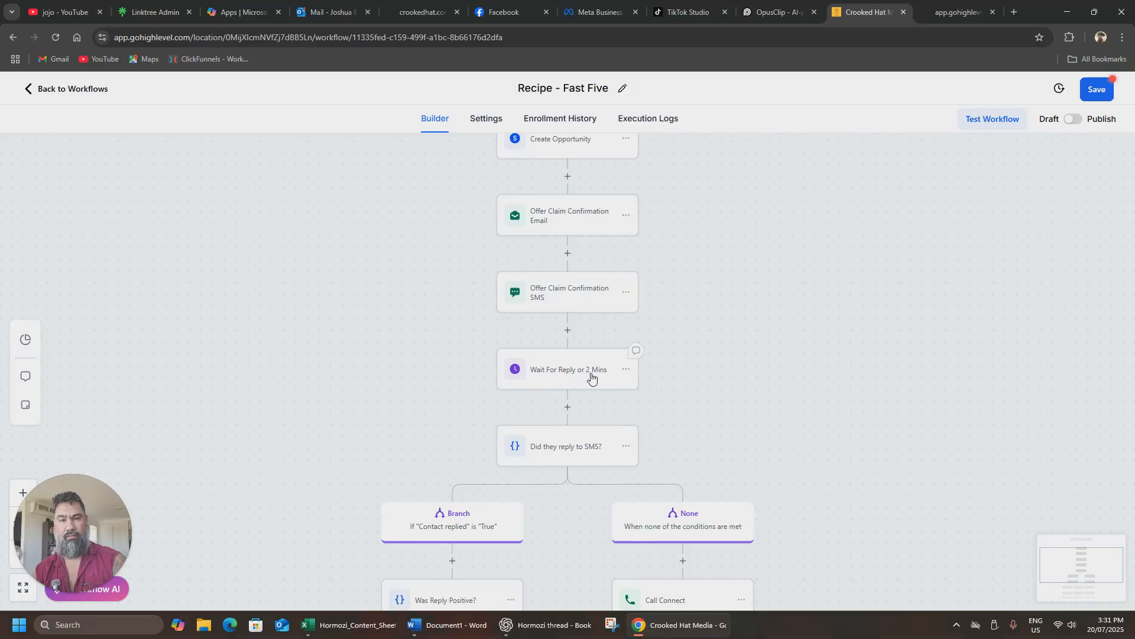
pyautogui.click(591, 377)
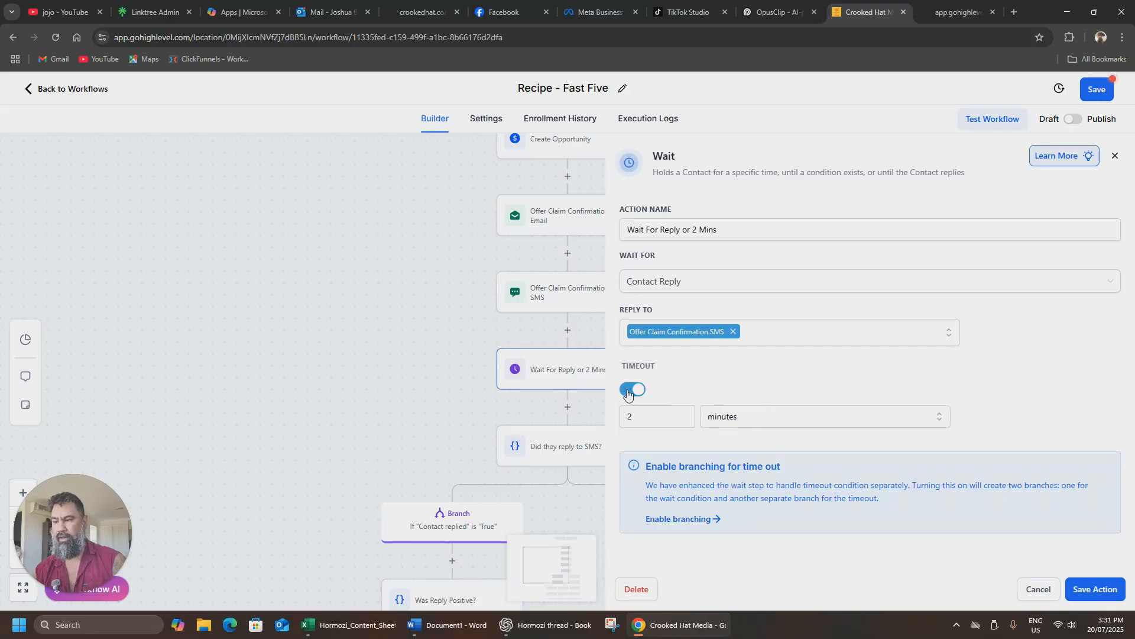
pyautogui.click(1034, 590)
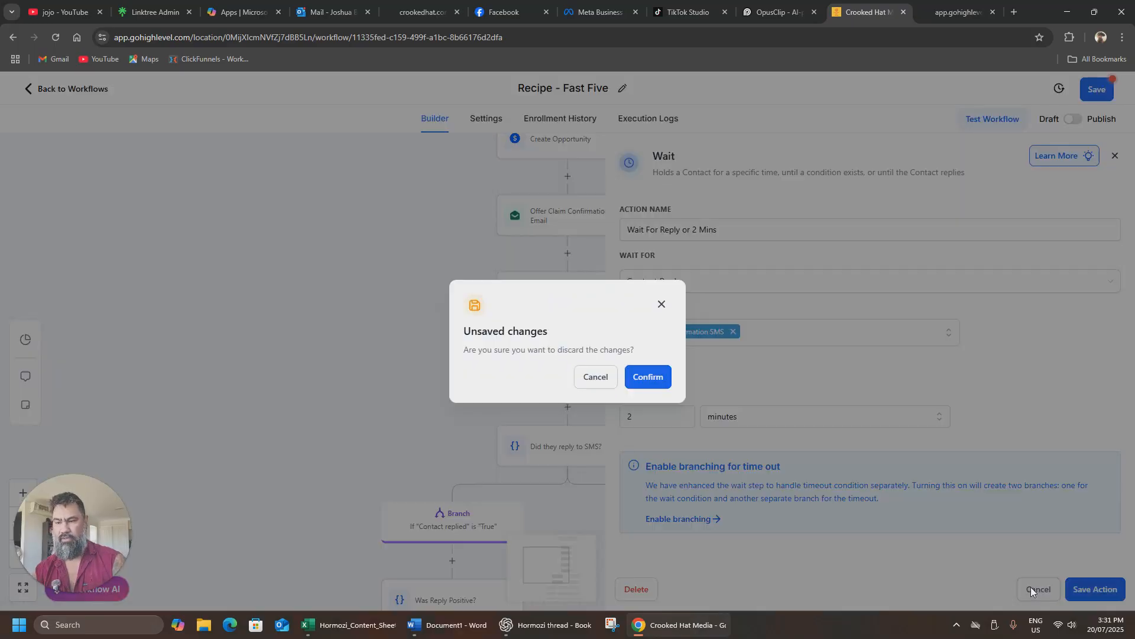
pyautogui.click(650, 378)
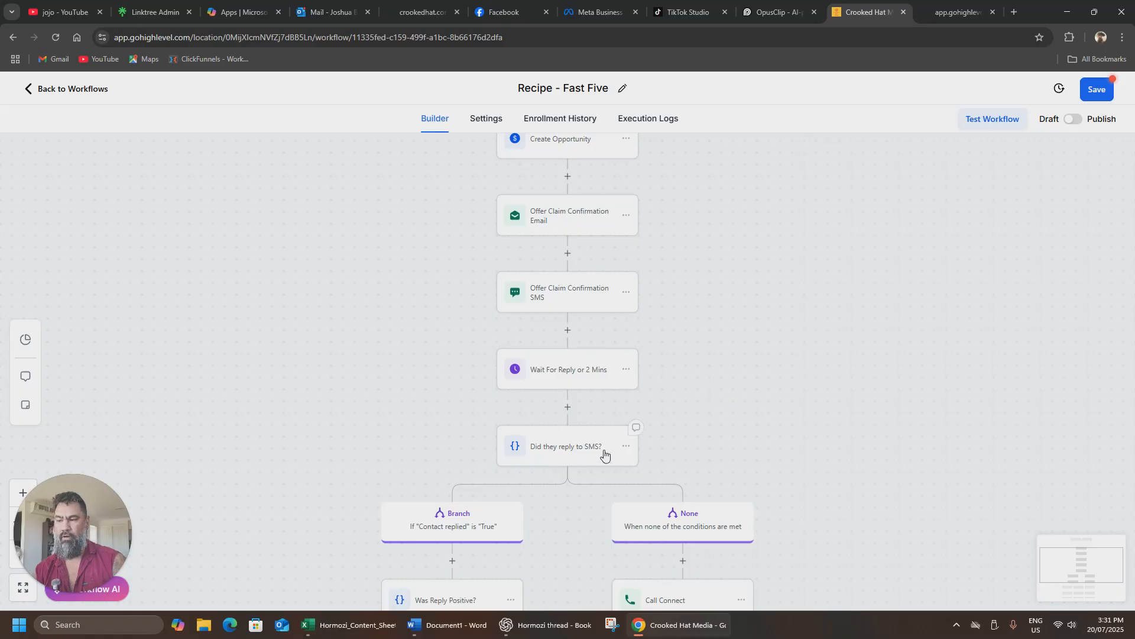
# Step: Examine the contact name and message body placeholders in the Internal Notification action for non-positive replies, and close it without saving
pyautogui.scroll(-2, 654, 441)
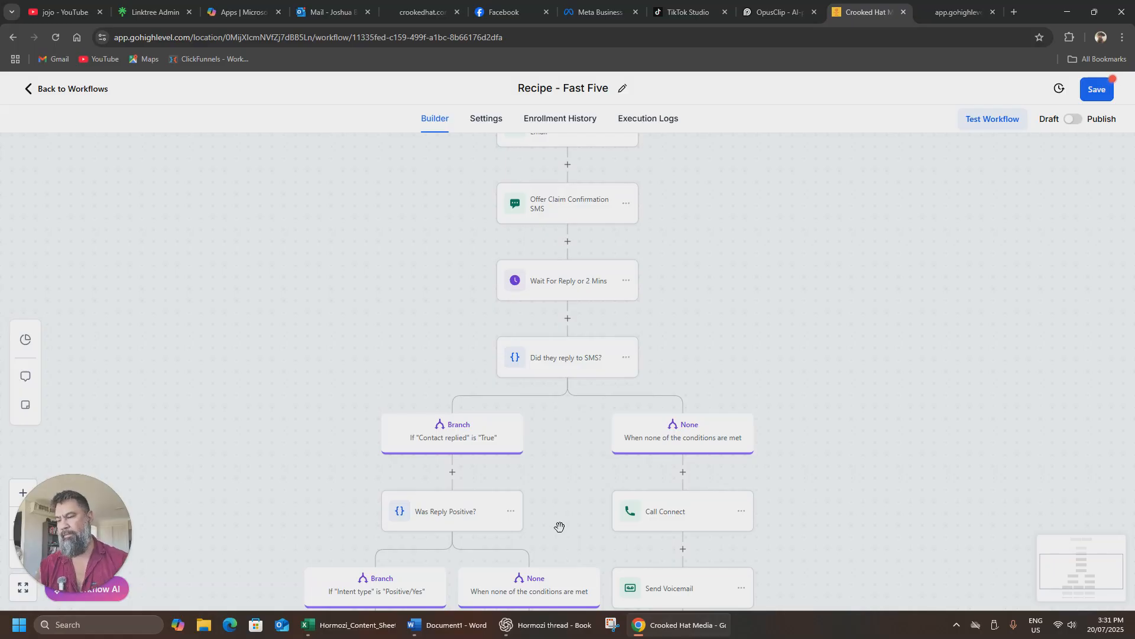
pyautogui.scroll(-3, 512, 385)
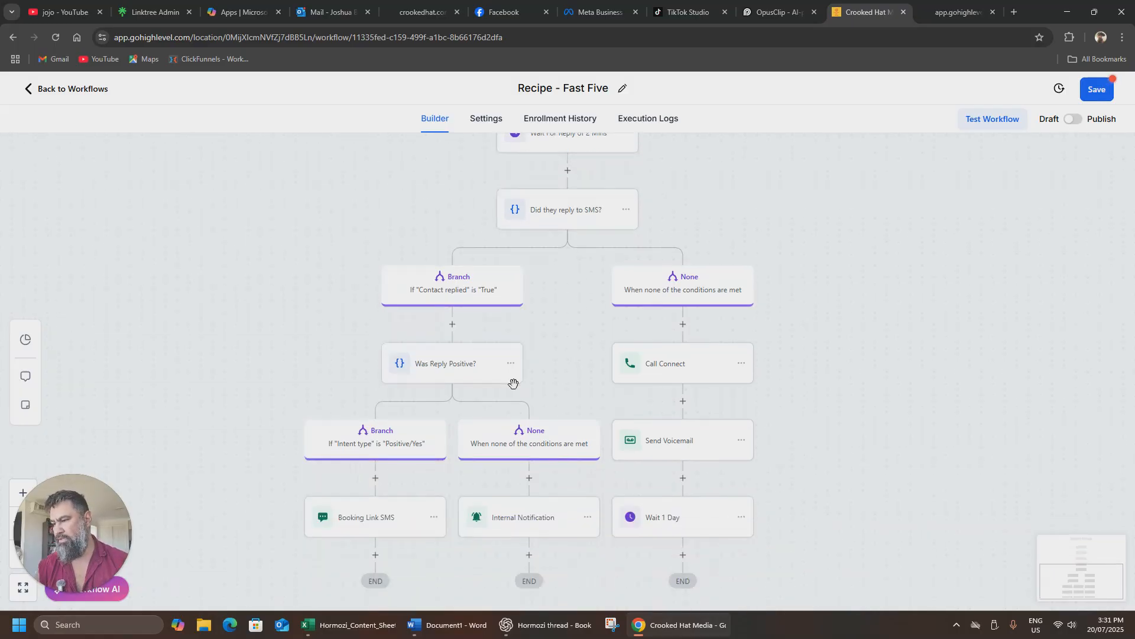
pyautogui.scroll(-1, 513, 383)
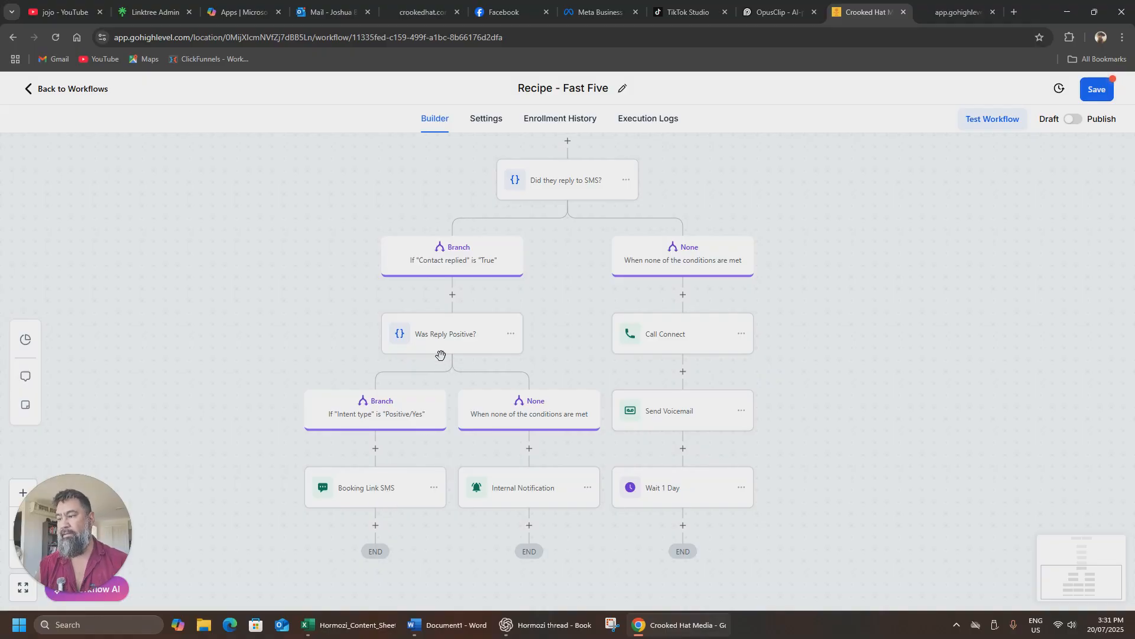
pyautogui.click(535, 499)
pyautogui.hotkey('ctrl', 'a')
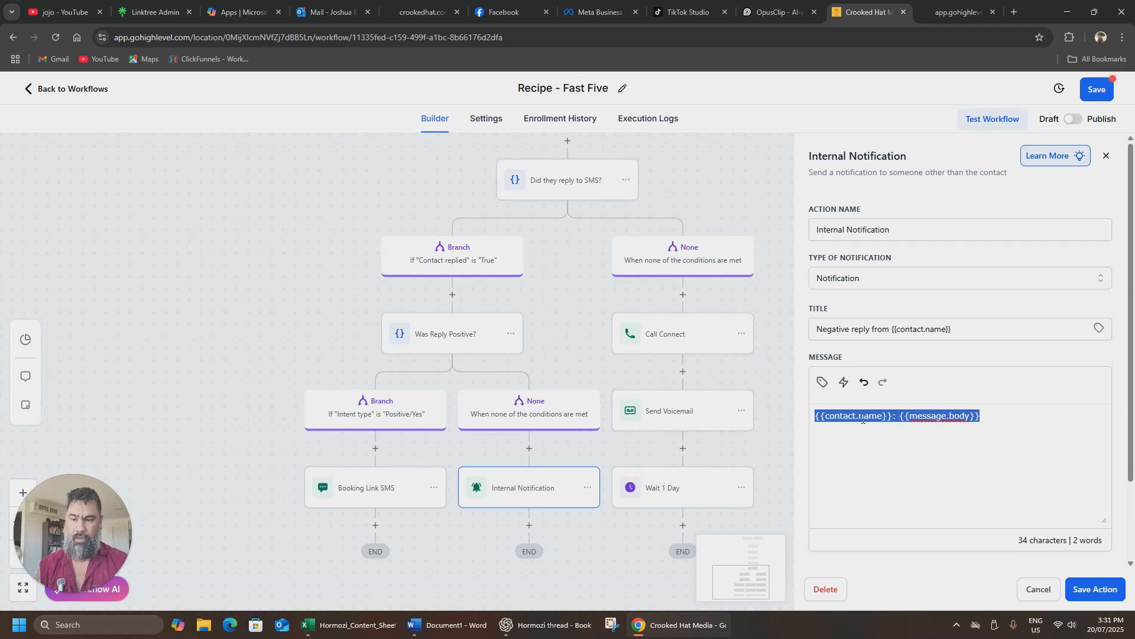
pyautogui.click(912, 417)
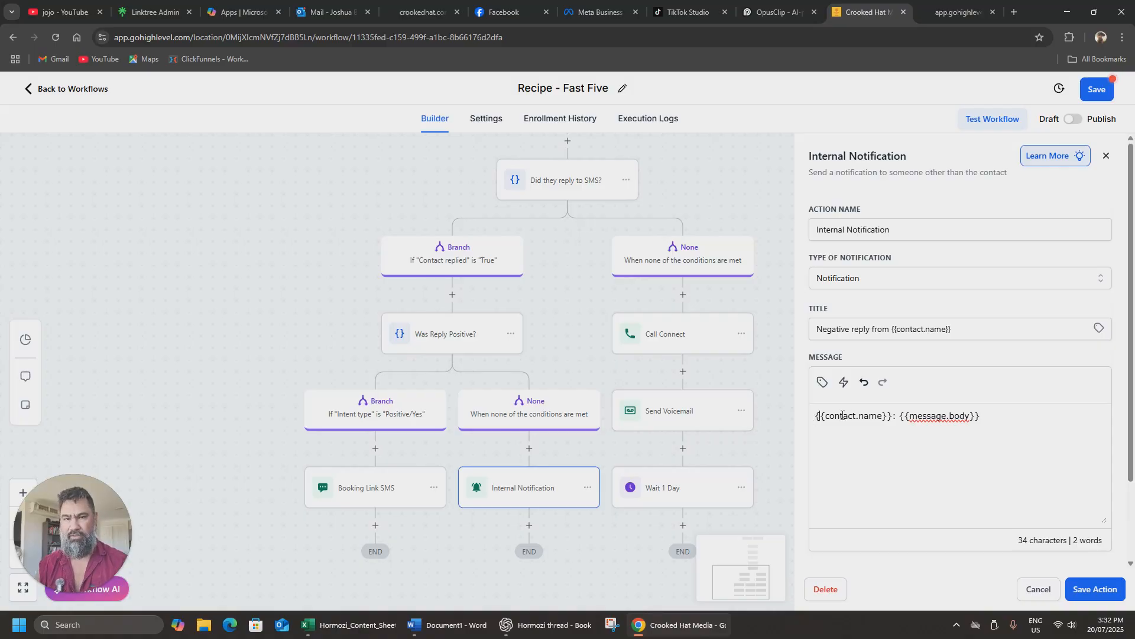
pyautogui.moveTo(825, 416); pyautogui.dragTo(901, 426)
pyautogui.click(942, 432)
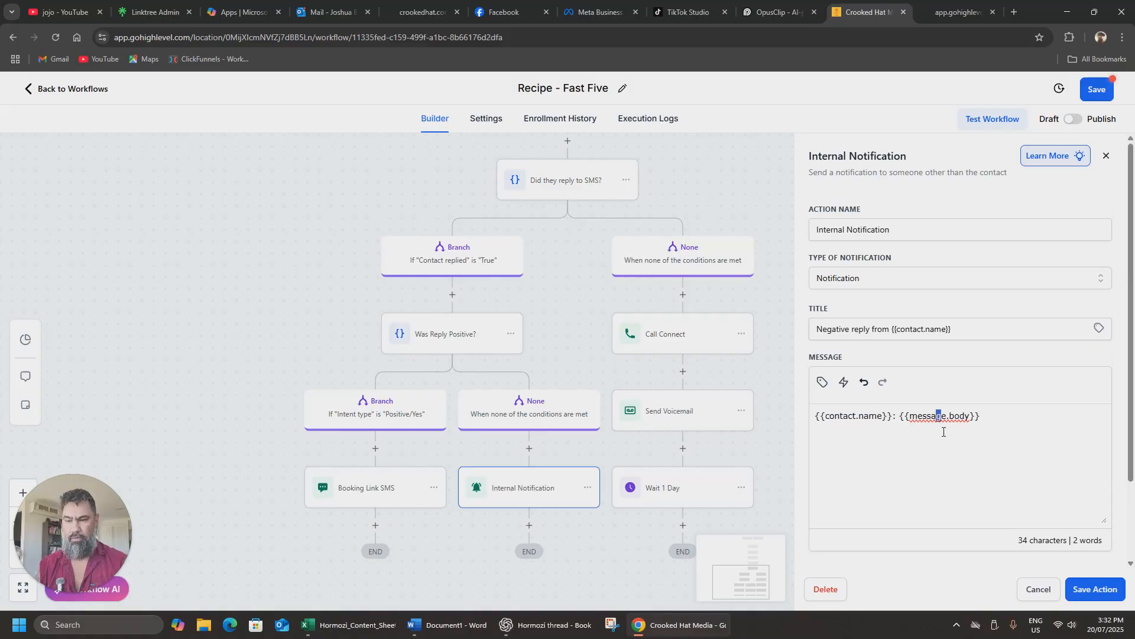
pyautogui.click(959, 437)
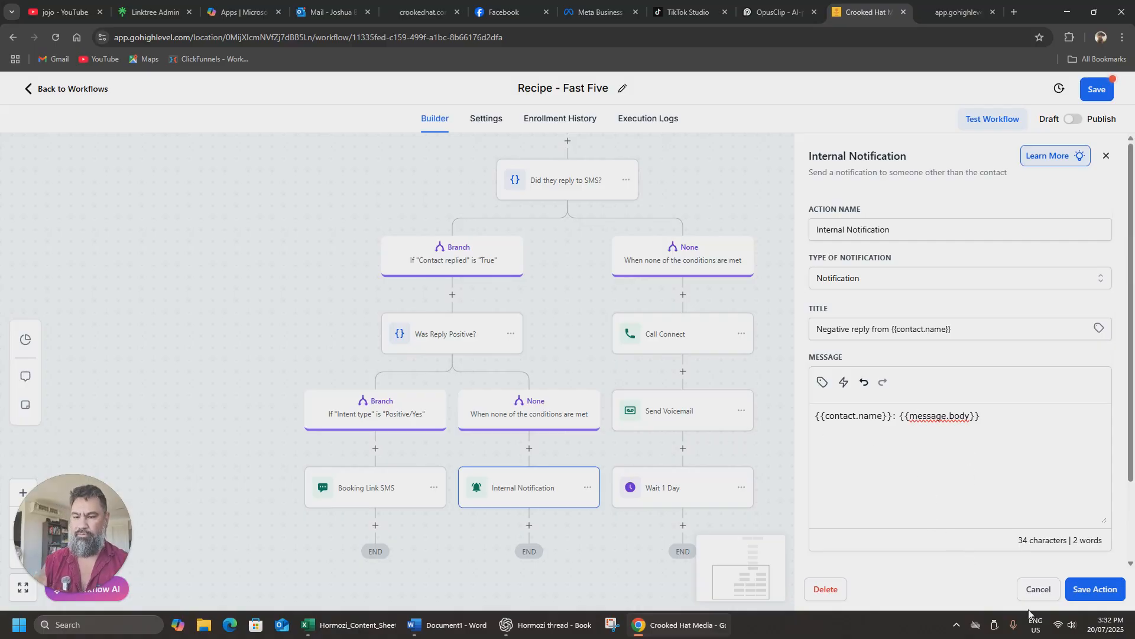
pyautogui.click(1036, 590)
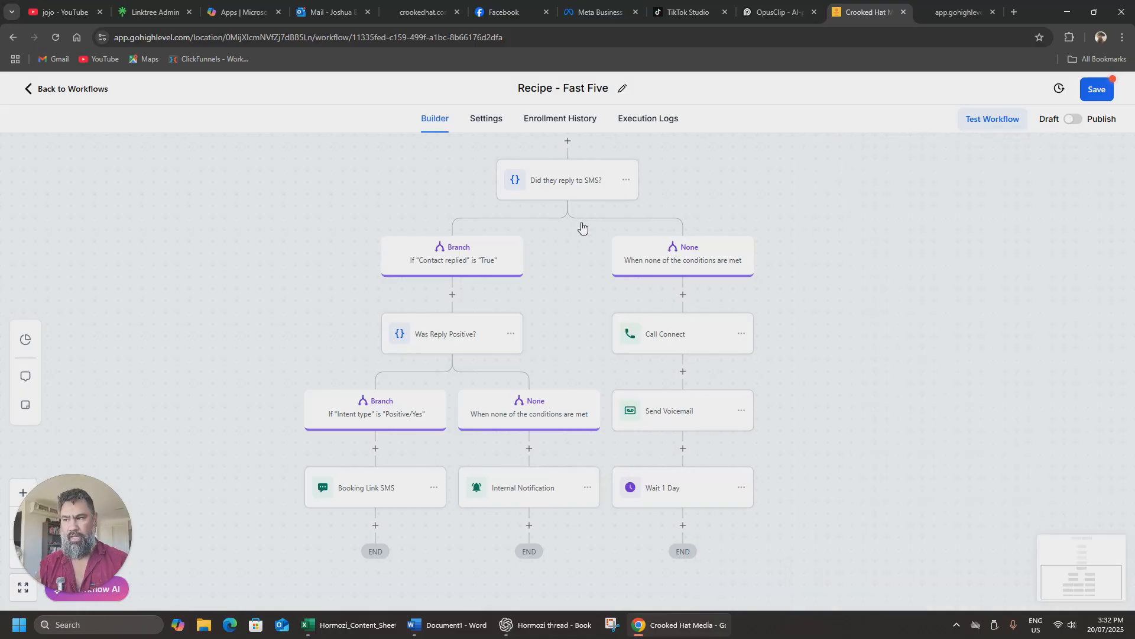
# Step: Examine the call whisper text and its contact placeholders in the Call Connect action, and close it without saving
pyautogui.click(676, 343)
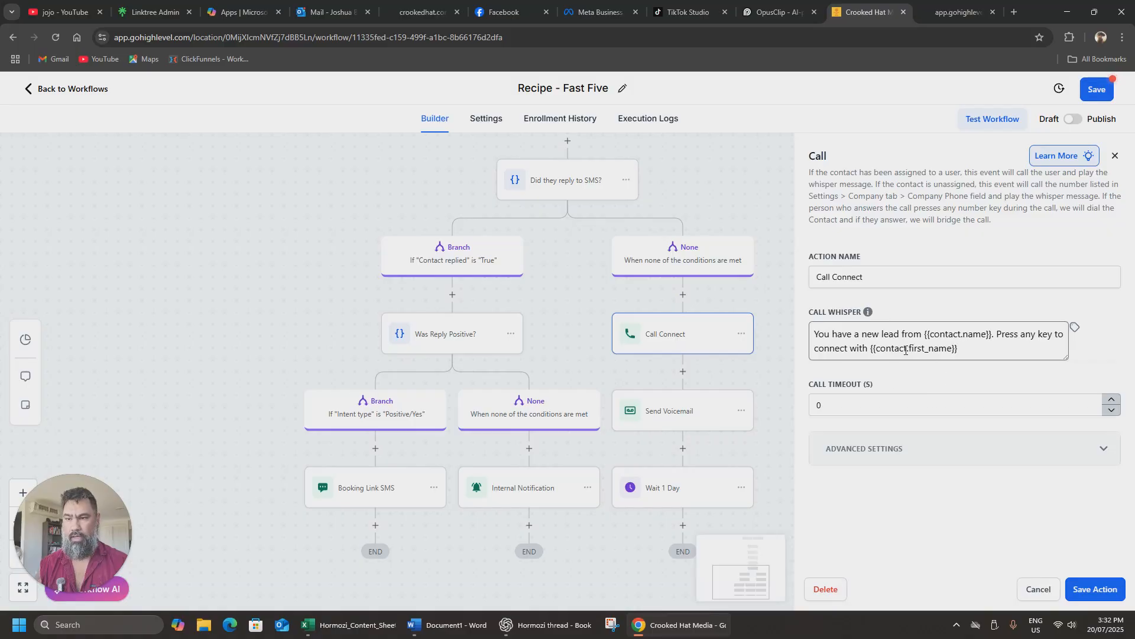
pyautogui.moveTo(811, 331); pyautogui.dragTo(1002, 355)
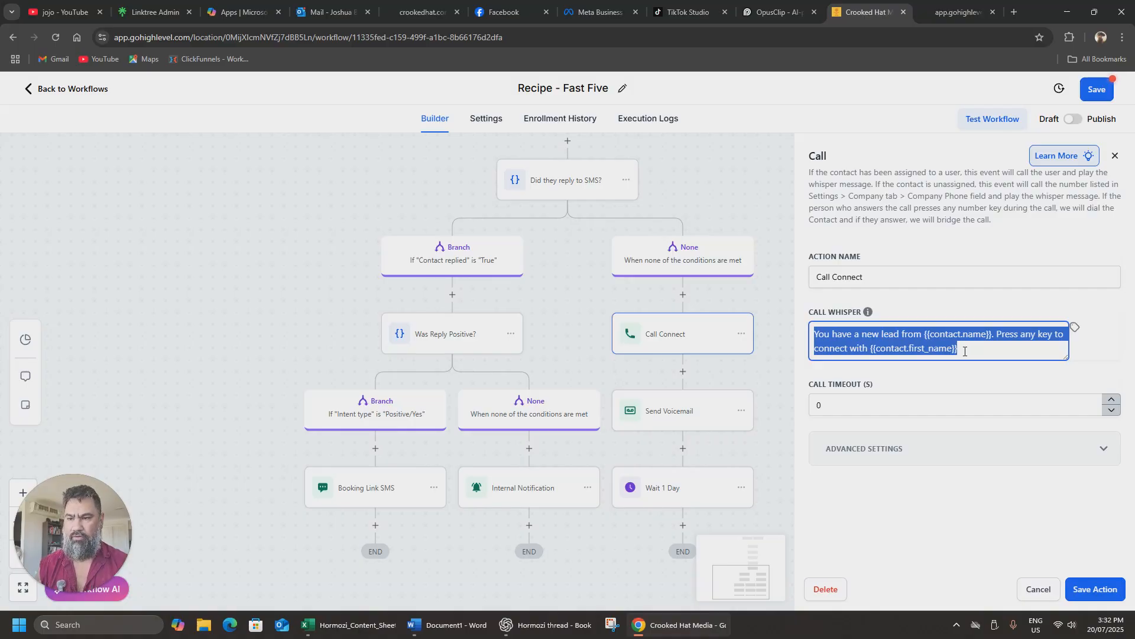
pyautogui.moveTo(926, 330); pyautogui.dragTo(986, 340)
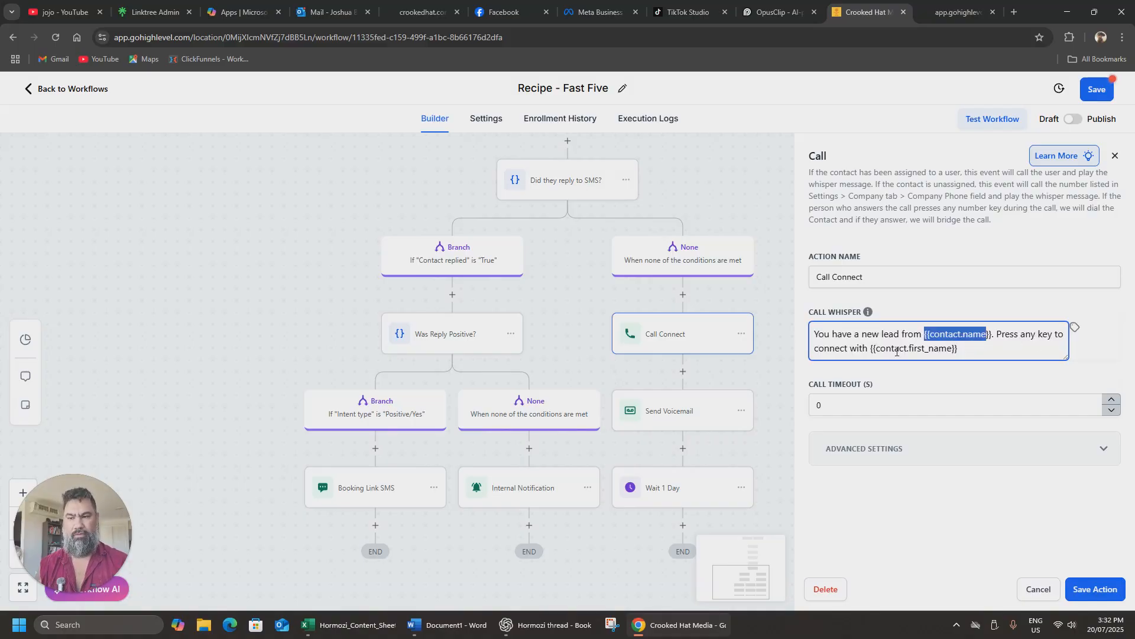
pyautogui.moveTo(872, 354); pyautogui.dragTo(951, 353)
pyautogui.click(987, 358)
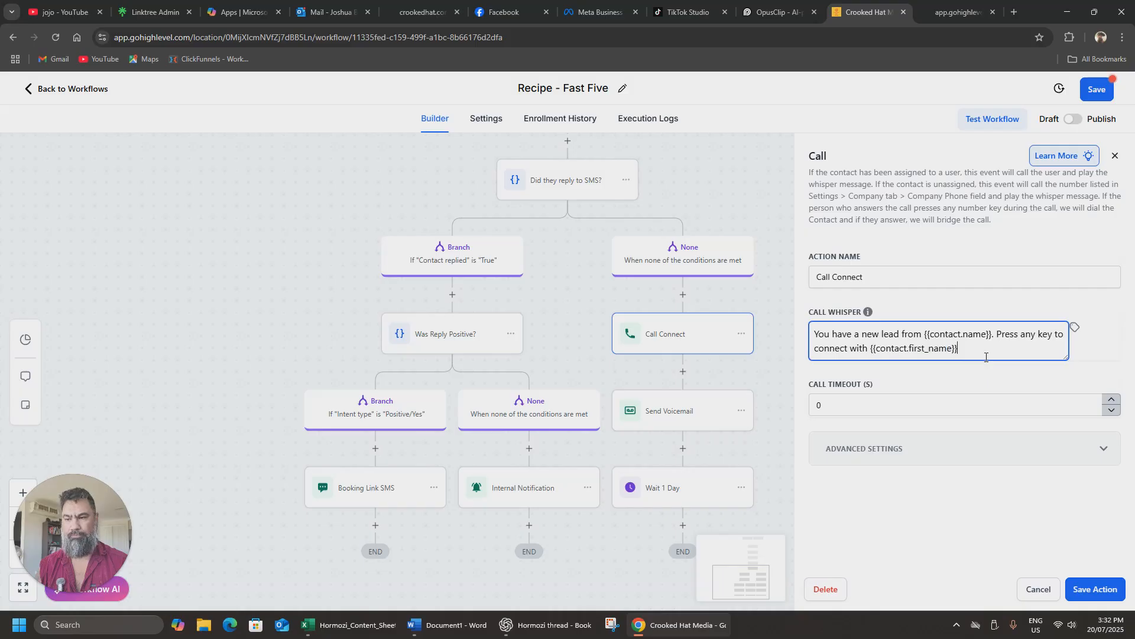
pyautogui.click(879, 379)
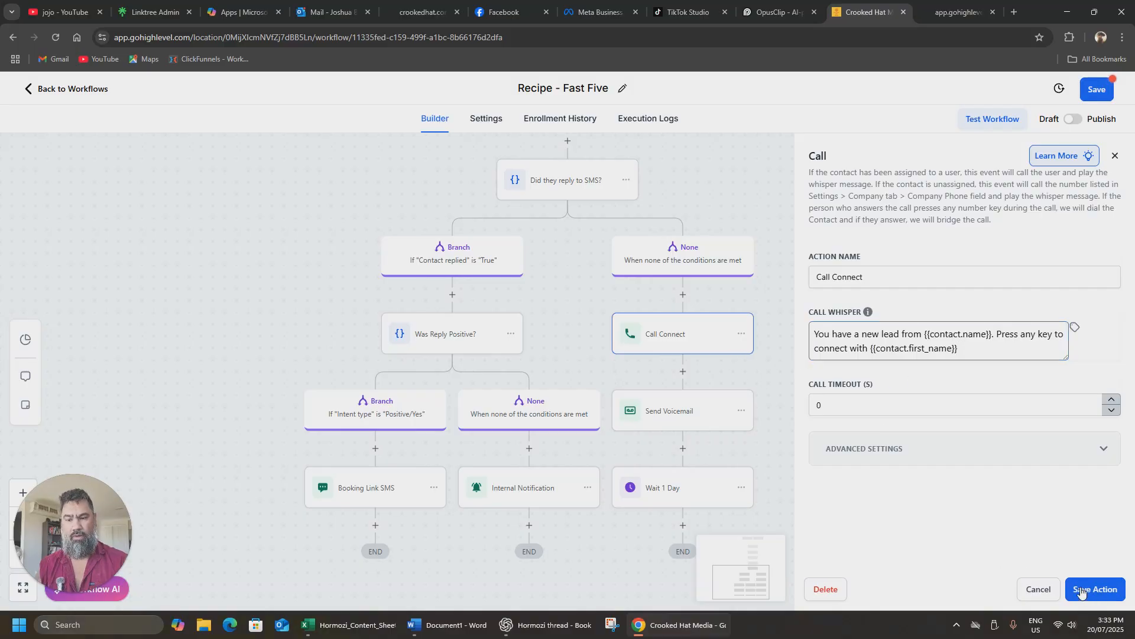
pyautogui.click(1042, 590)
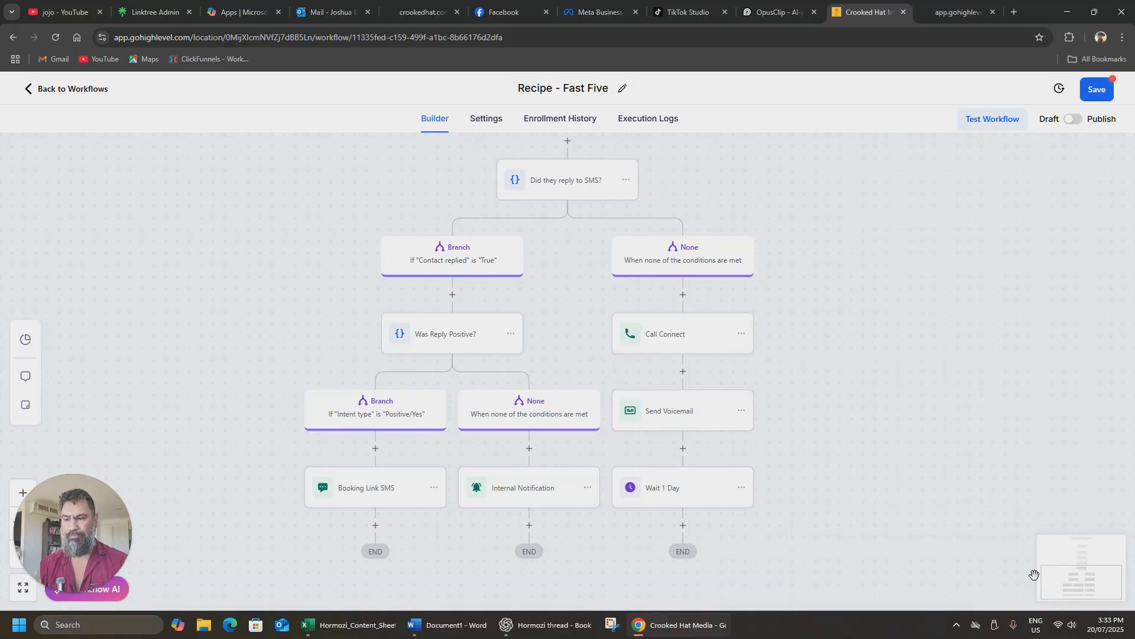
# Step: Play the sample recording in the Send Voicemail action and close the action without saving
pyautogui.click(677, 416)
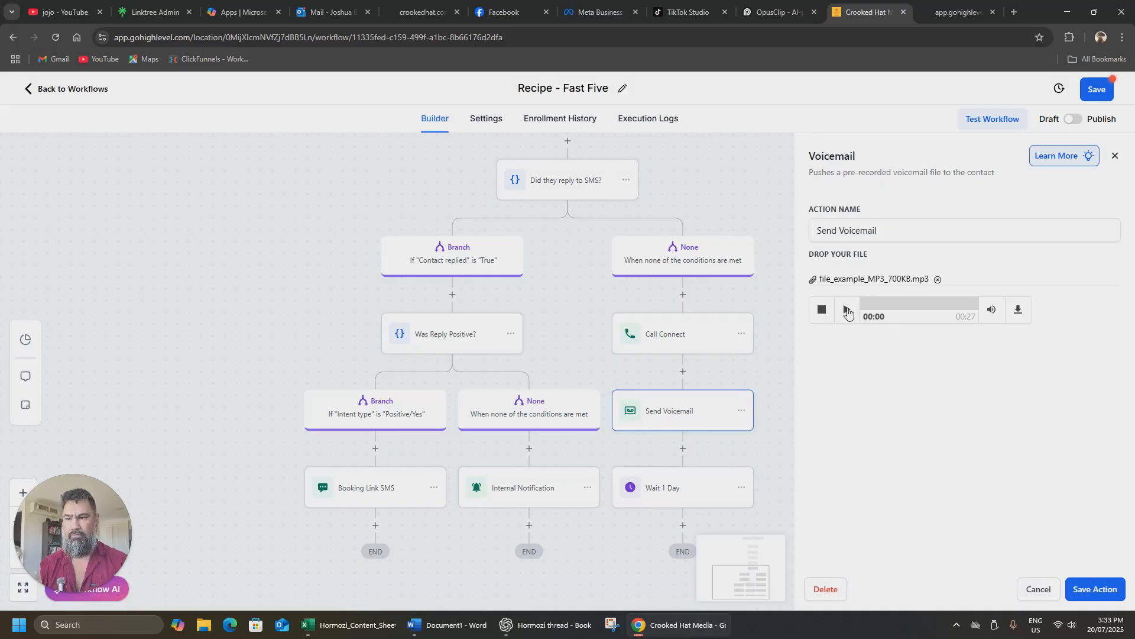
pyautogui.click(849, 312)
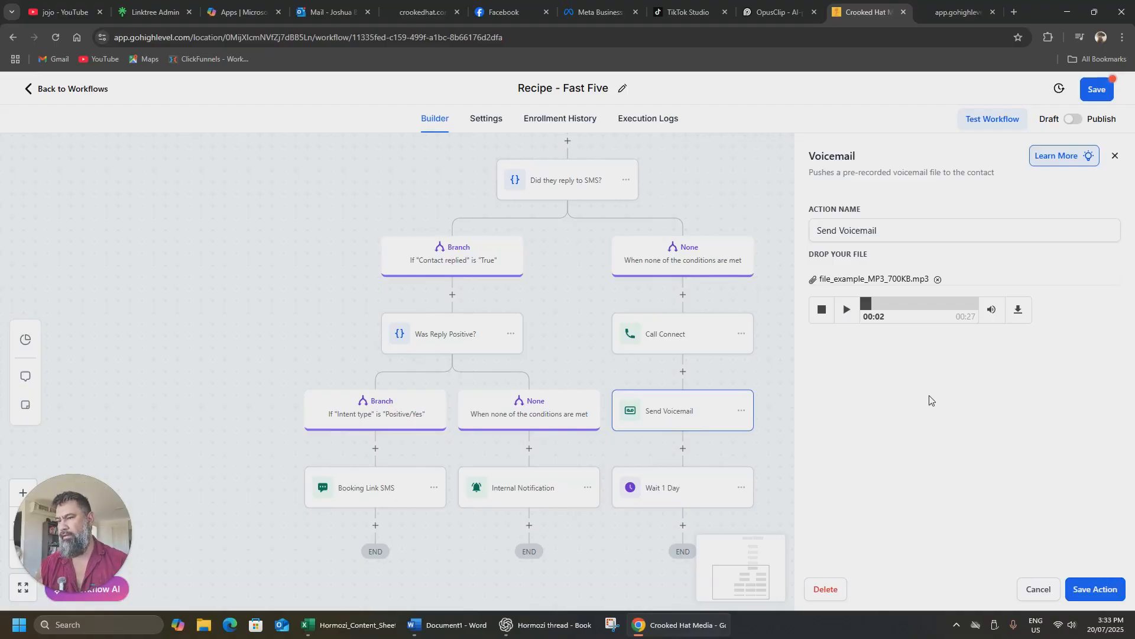
pyautogui.click(1044, 590)
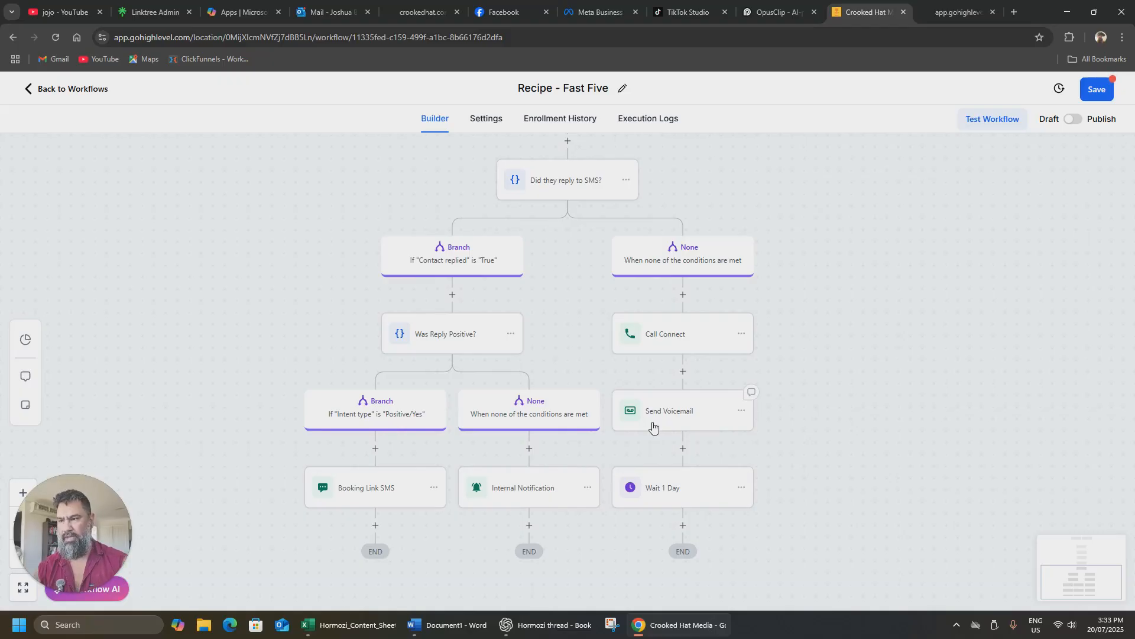
# Step: Open the list of available actions for a new step after the Wait 1 Day action
pyautogui.scroll(-1, 702, 453)
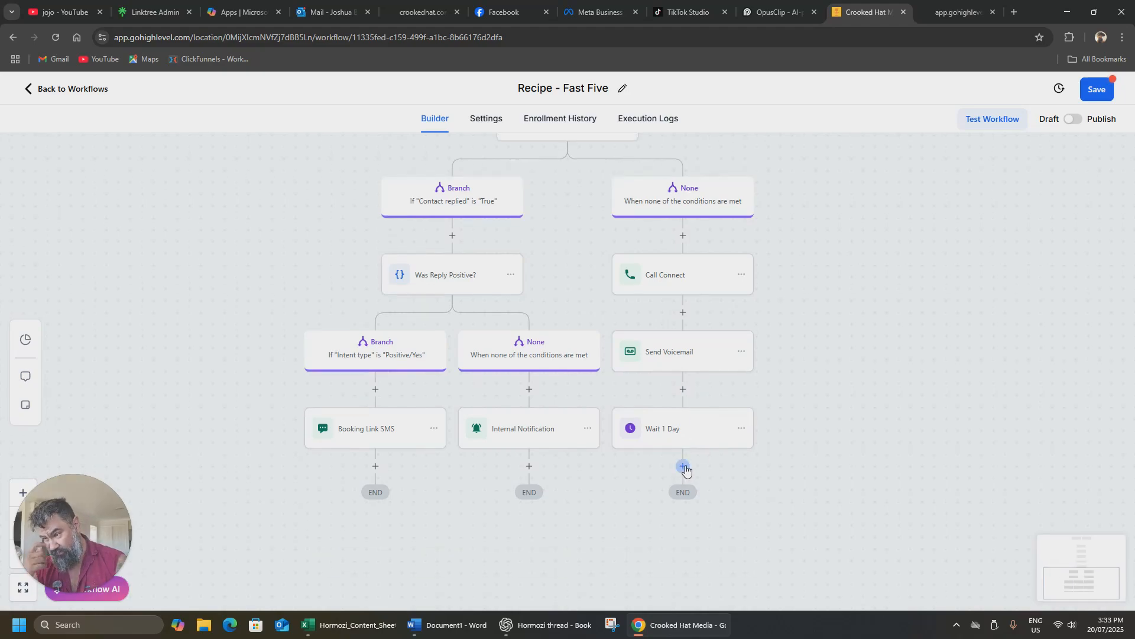
pyautogui.click(683, 467)
pyautogui.click(751, 498)
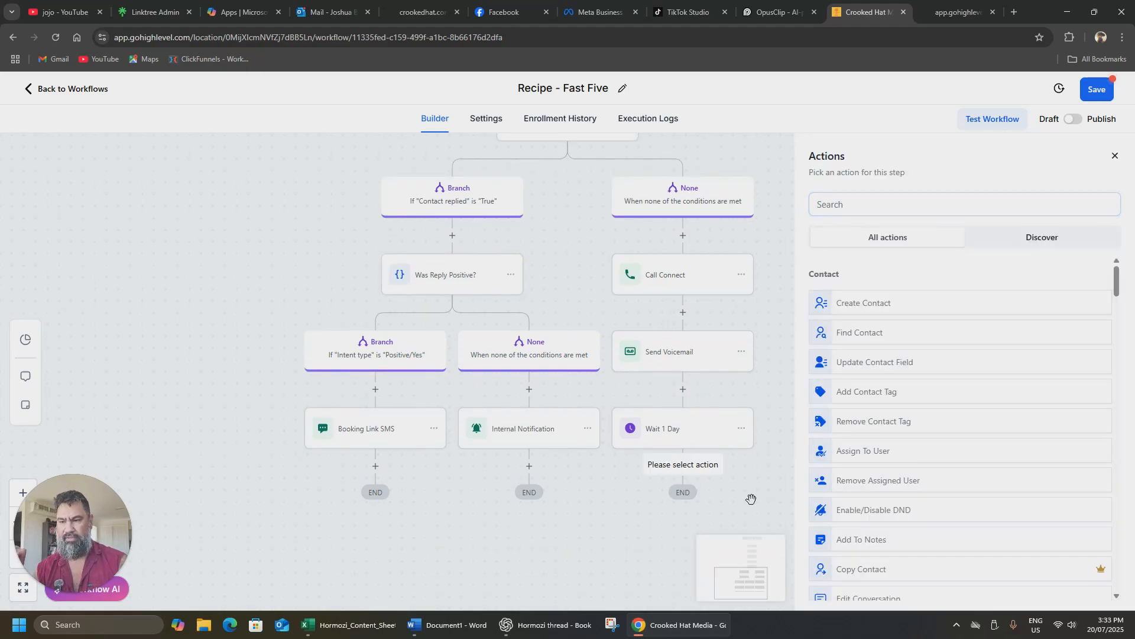
# Step: Save the Fast Five workflow and return to the workflow list
pyautogui.click(1099, 90)
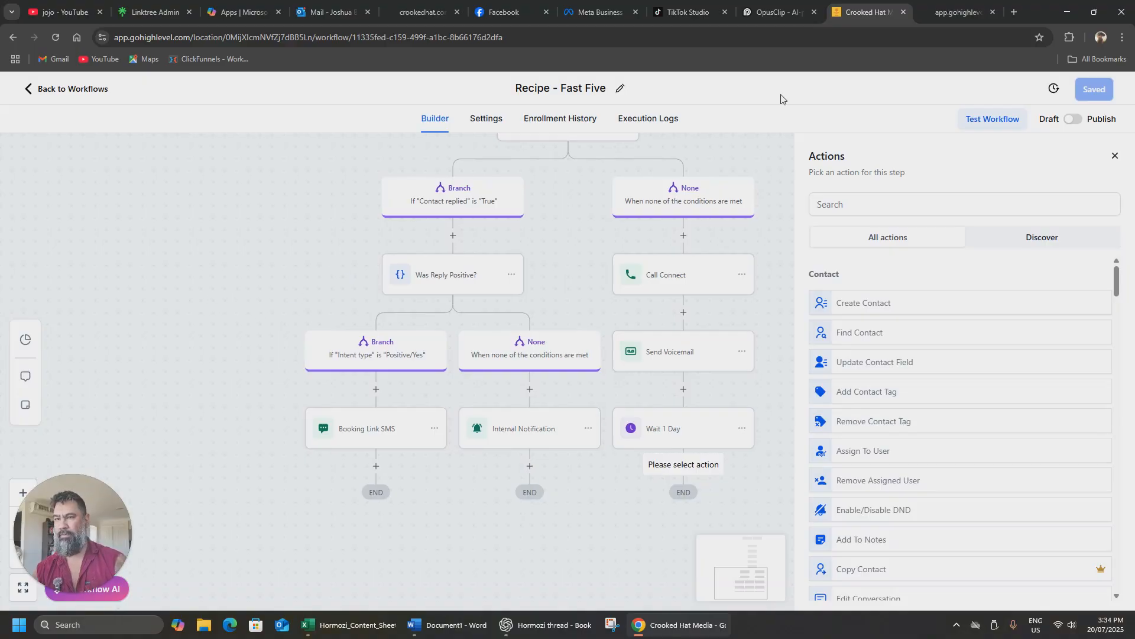
pyautogui.click(66, 88)
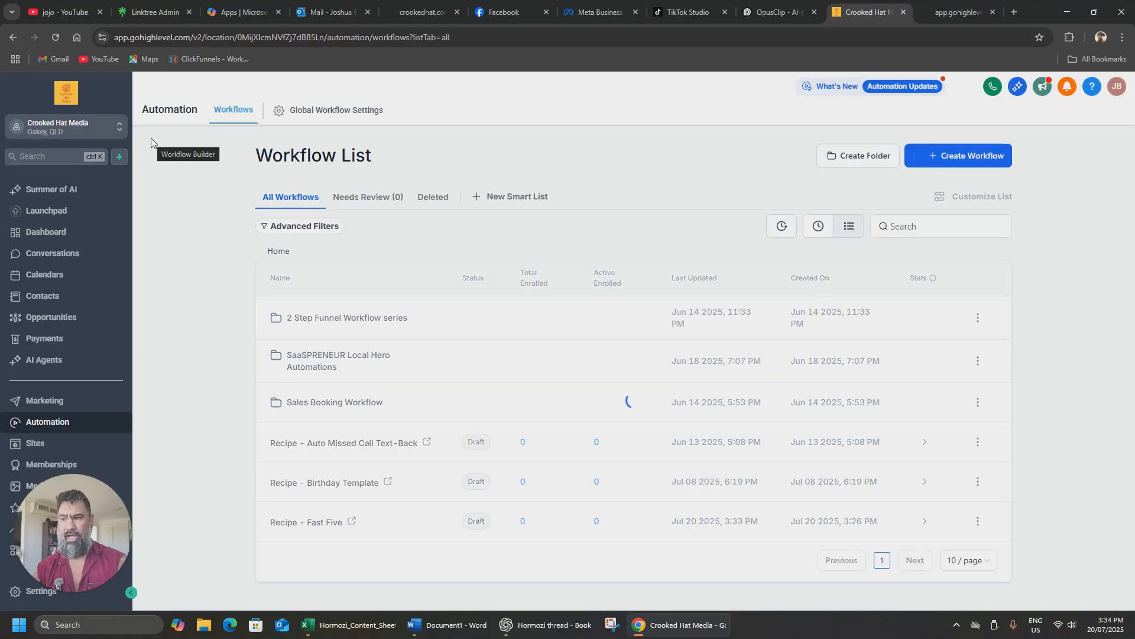